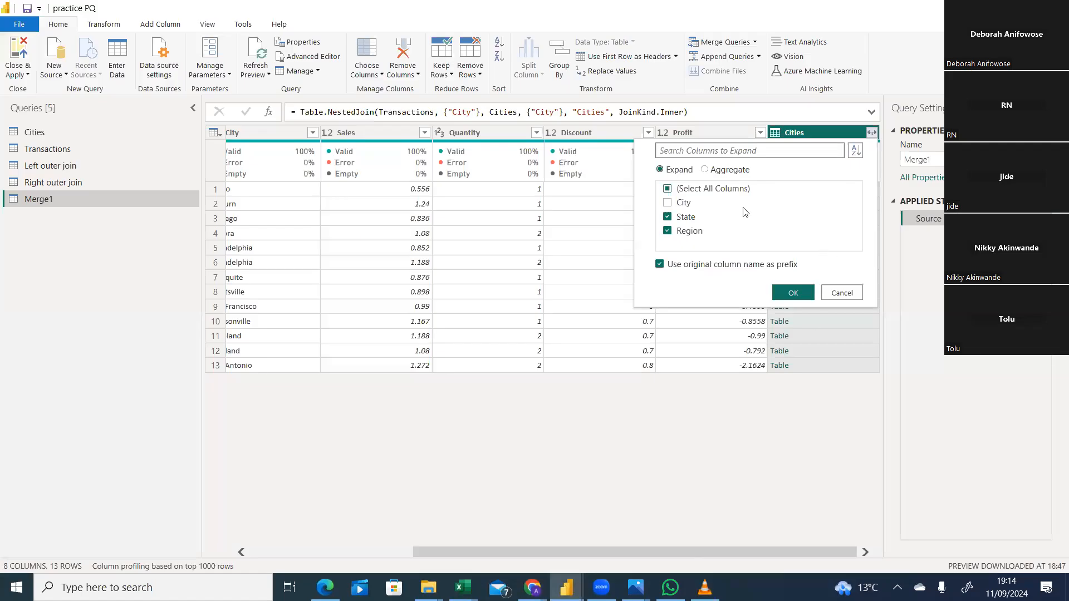
Expand the Cities column to include only State and Region, without using the original column name as prefix.
{"action": "left_click", "coordinate": [668, 203]}
{"action": "left_click", "coordinate": [660, 266]}
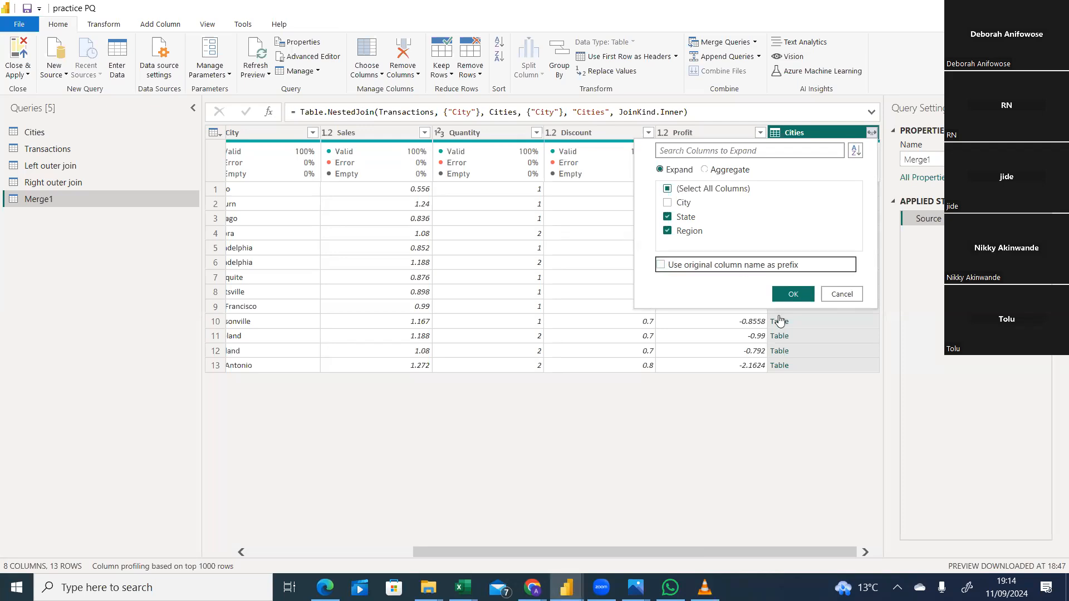
{"action": "left_click", "coordinate": [796, 295]}
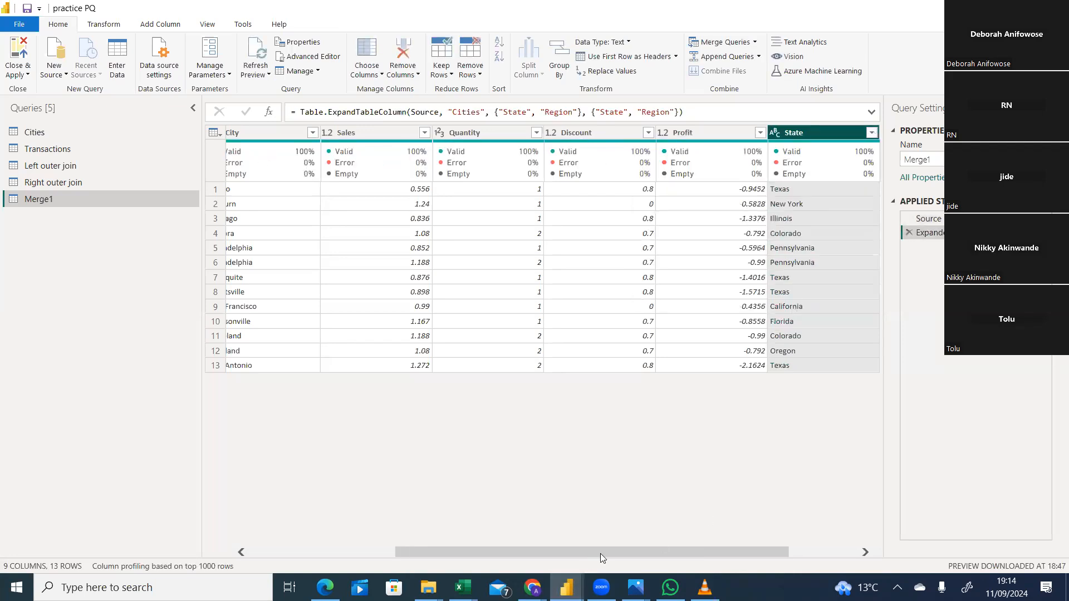
{"action": "left_click_drag", "start_coordinate": [603, 553], "coordinate": [381, 545]}
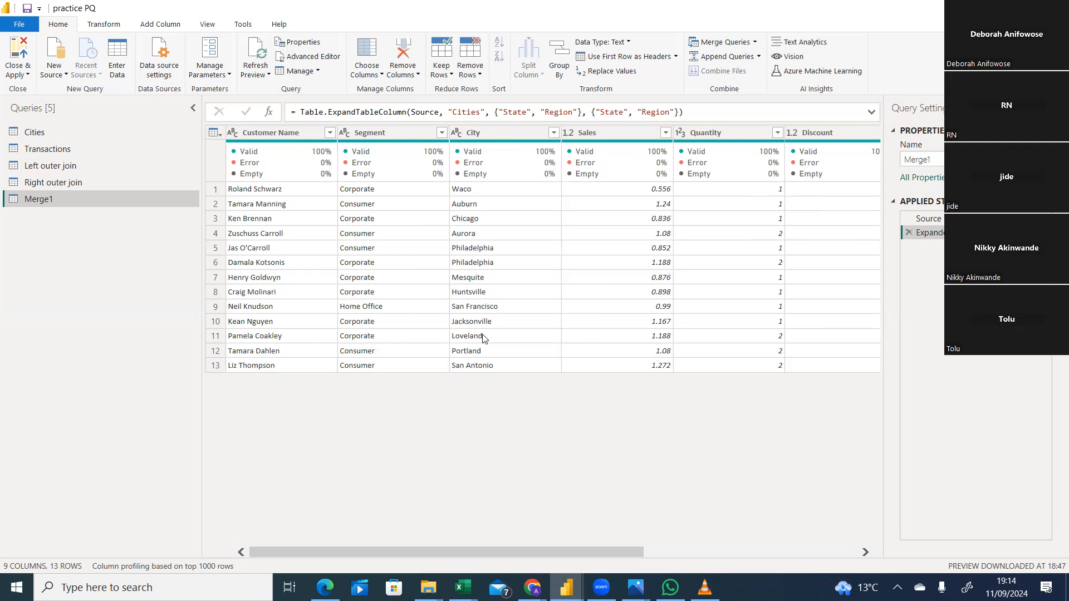
{"action": "left_click_drag", "start_coordinate": [535, 550], "coordinate": [445, 534]}
{"action": "left_click_drag", "start_coordinate": [452, 547], "coordinate": [522, 512]}
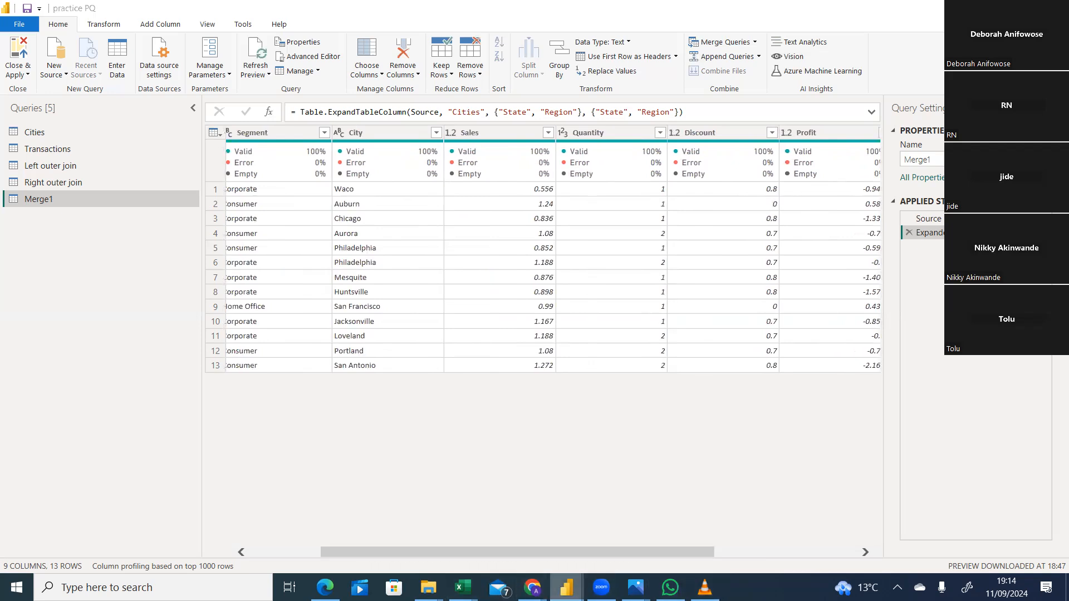
Switch to the Merge Queries workbook in Excel to check the highlighted matching rows, and return to Power Query.
{"action": "mouse_move", "coordinate": [567, 588]}
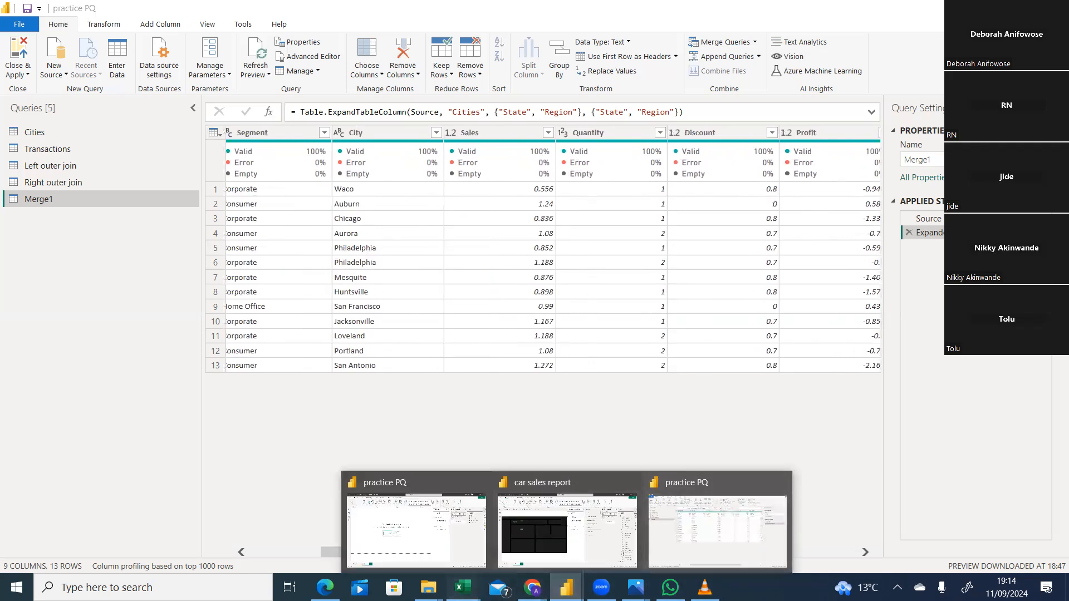
{"action": "mouse_move", "coordinate": [463, 588]}
{"action": "left_click", "coordinate": [655, 529]}
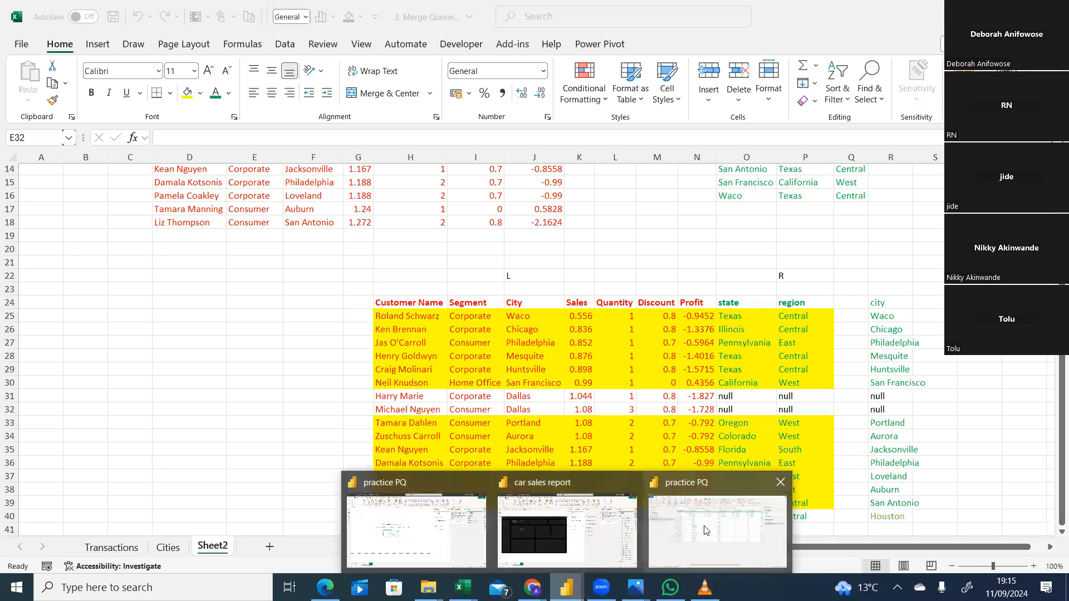
{"action": "left_click", "coordinate": [706, 530]}
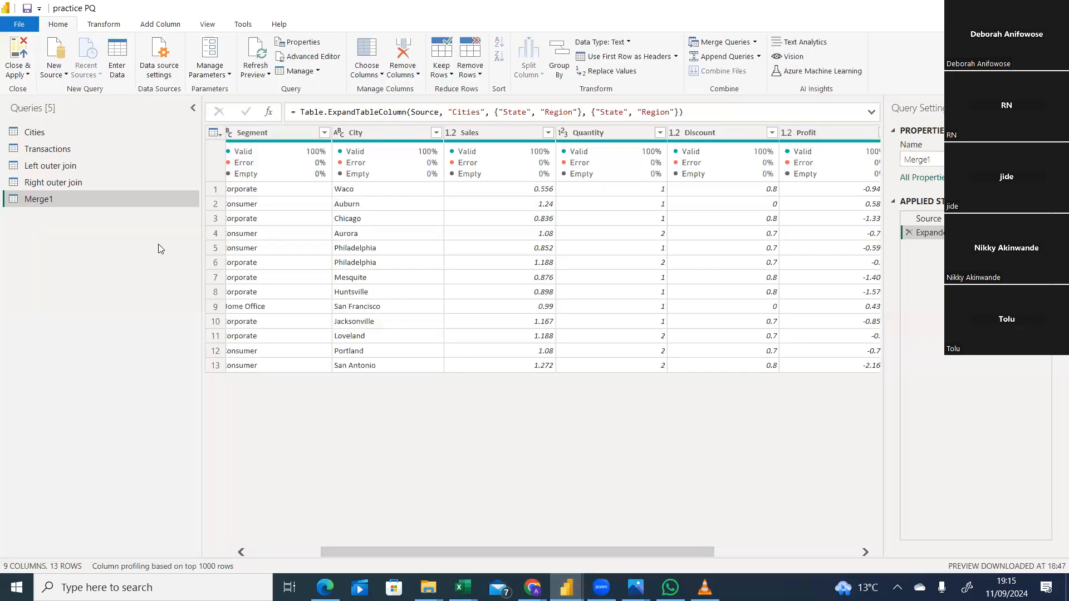
Rename the Merge1 query as "inner join".
{"action": "right_click", "coordinate": [47, 199]}
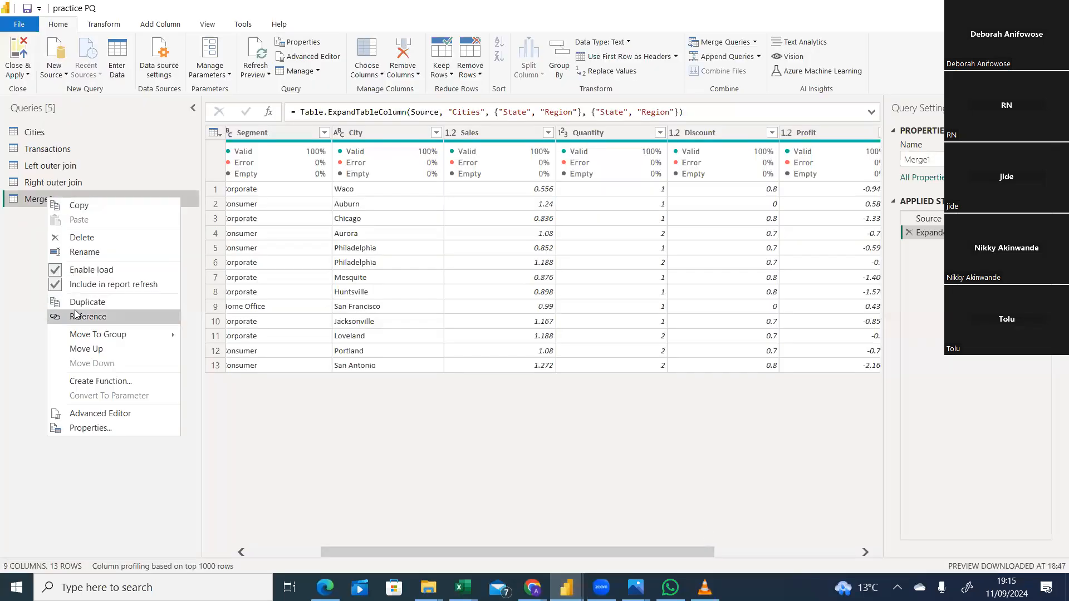
{"action": "left_click", "coordinate": [96, 254]}
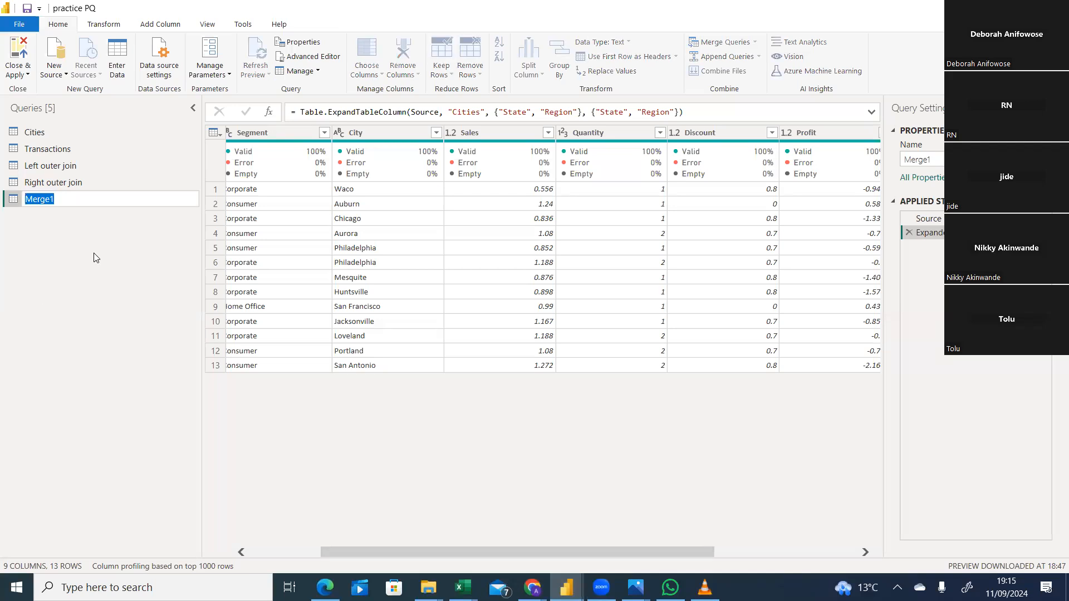
{"action": "type", "text": "inn"}
{"action": "mouse_move", "coordinate": [463, 587]}
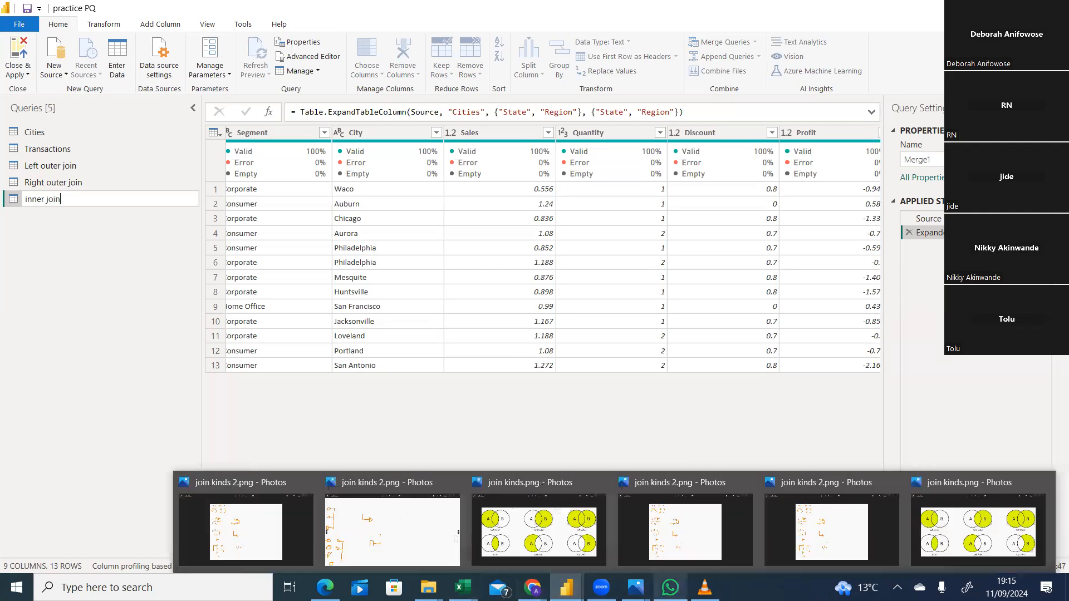
{"action": "mouse_move", "coordinate": [705, 588]}
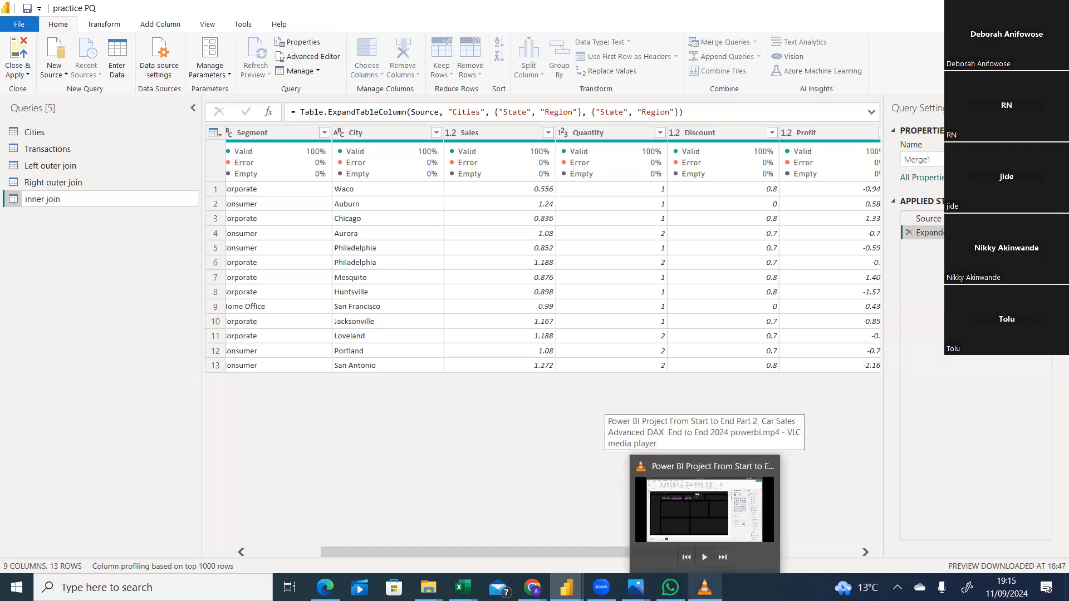
{"action": "left_click", "coordinate": [482, 418]}
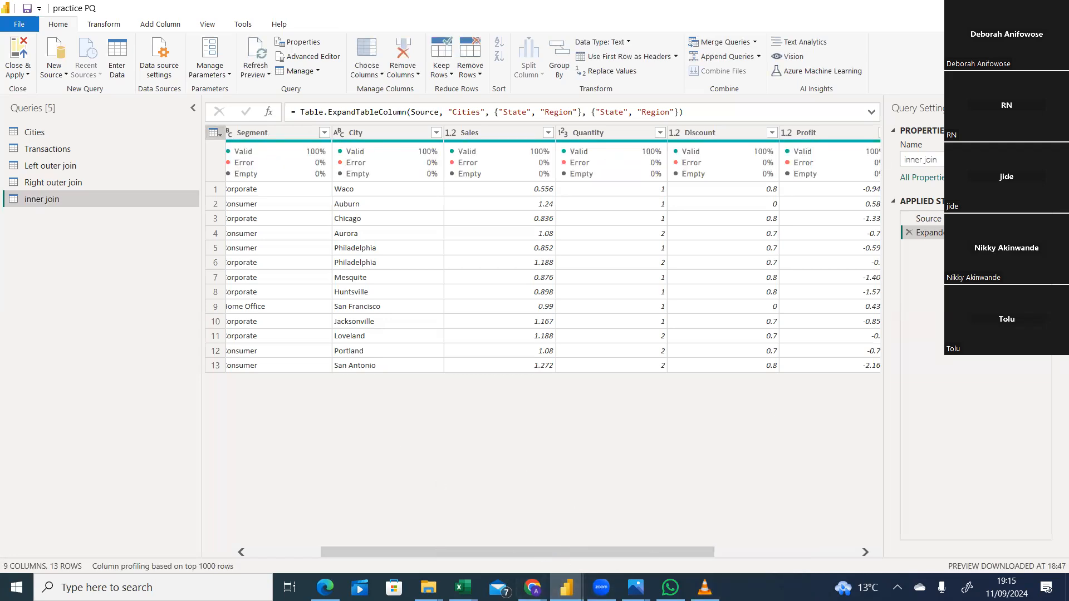
Open the join kinds 2 image from the desktop, review the join diagrams and close it.
{"action": "key", "text": "alt+Tab"}
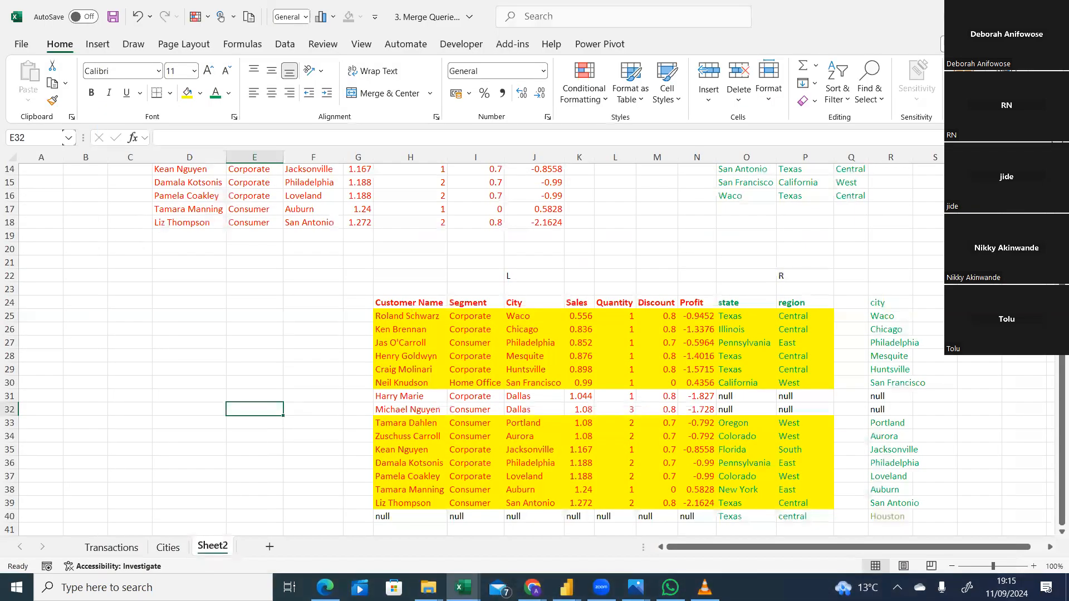
{"action": "key", "text": "super+d"}
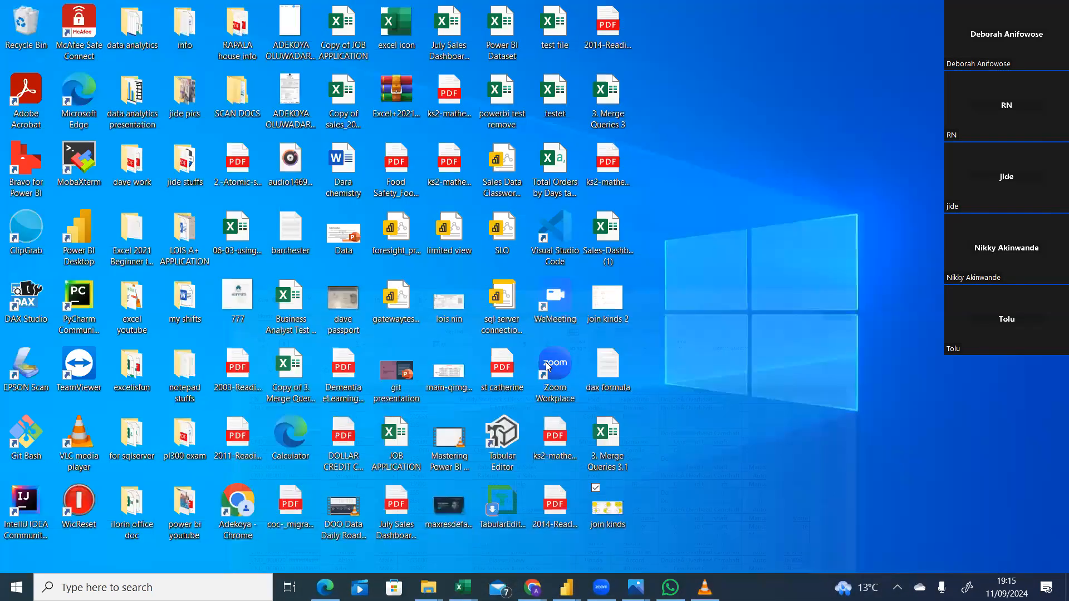
{"action": "left_click", "coordinate": [613, 316]}
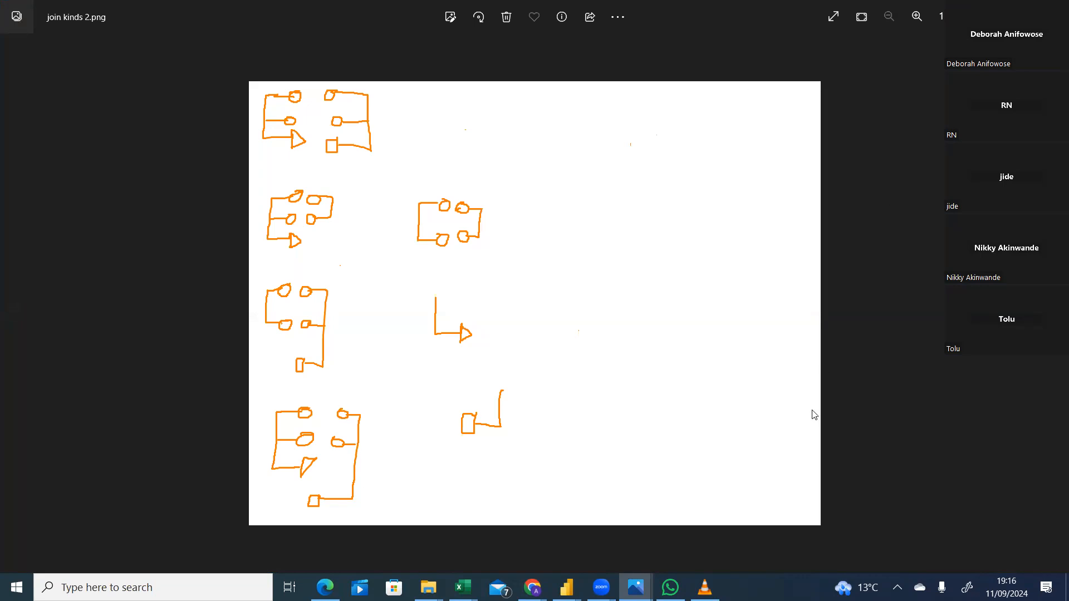
{"action": "left_click", "coordinate": [989, 10]}
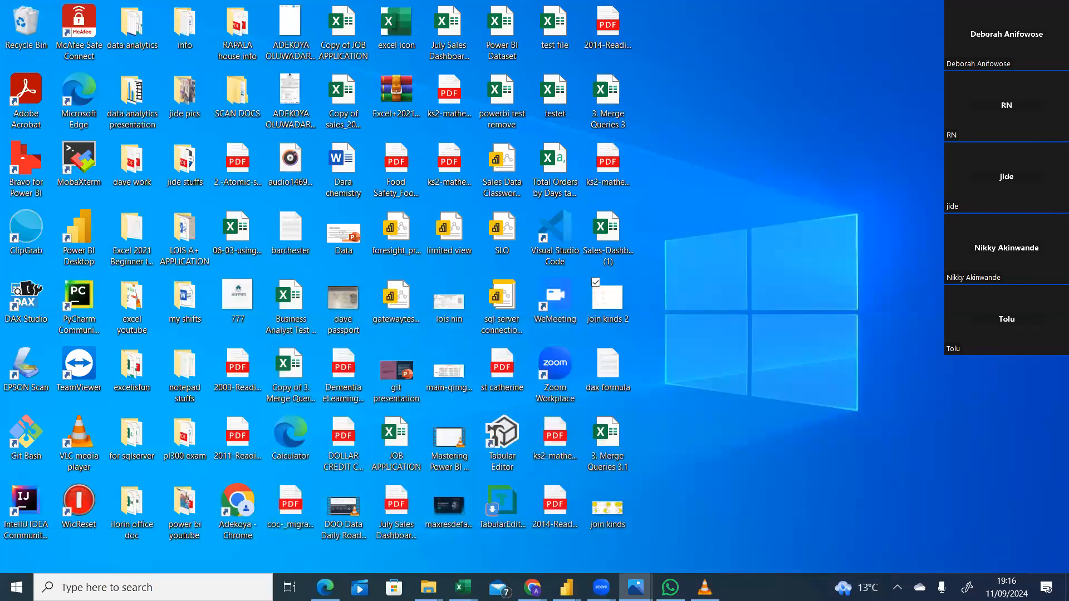
Switch to the 3. Merge Queries 3.1 workbook in Excel and undo the previous fill changes on the joined table.
{"action": "mouse_move", "coordinate": [567, 587]}
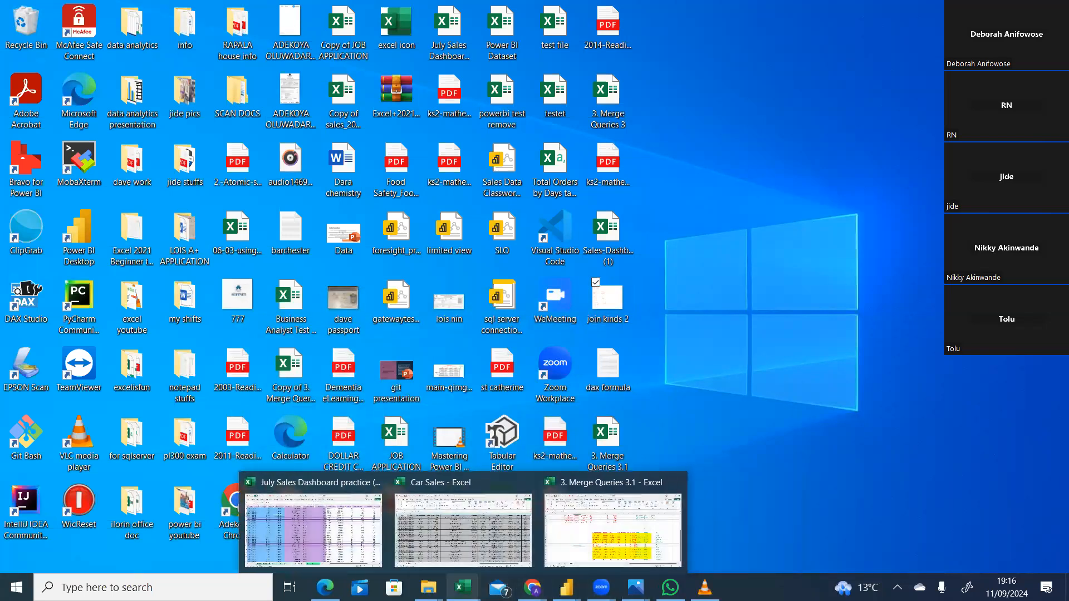
{"action": "left_click", "coordinate": [626, 489]}
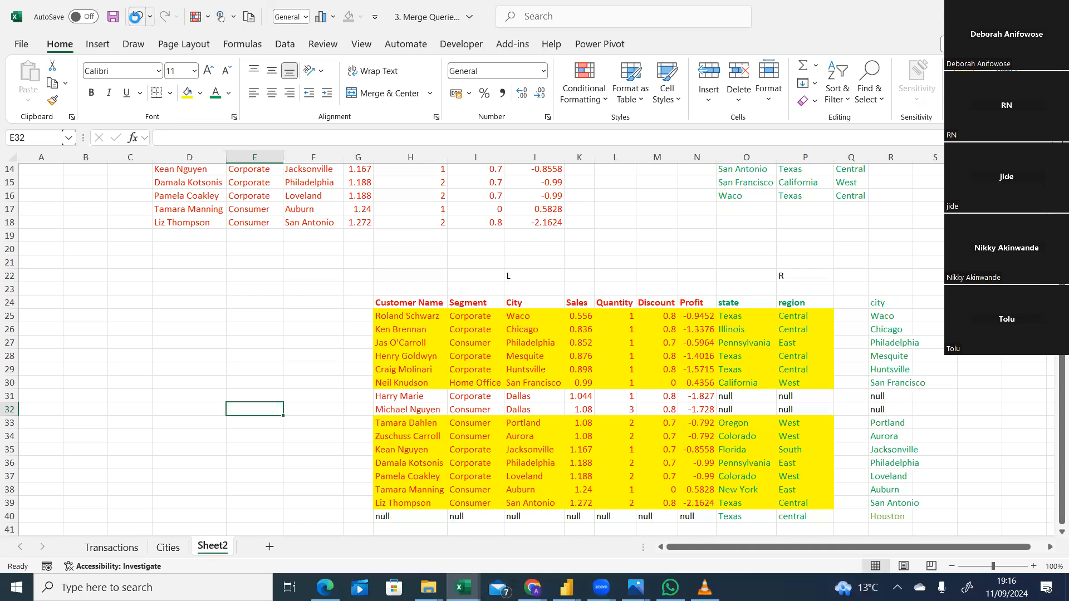
{"action": "left_click", "coordinate": [136, 17]}
{"action": "left_click", "coordinate": [136, 17]}
{"action": "left_click", "coordinate": [136, 19]}
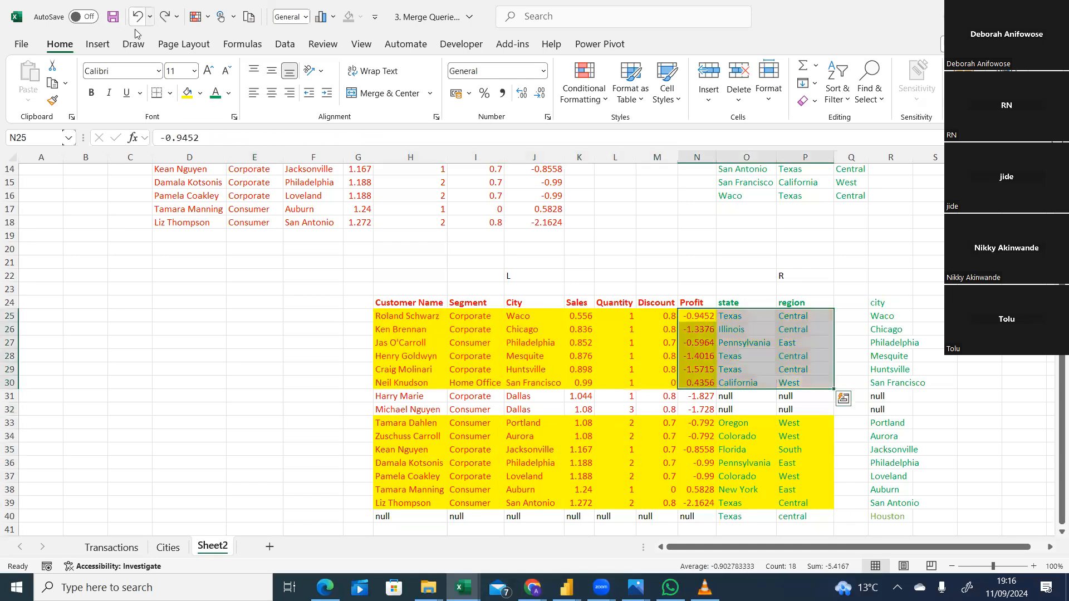
{"action": "left_click", "coordinate": [136, 19]}
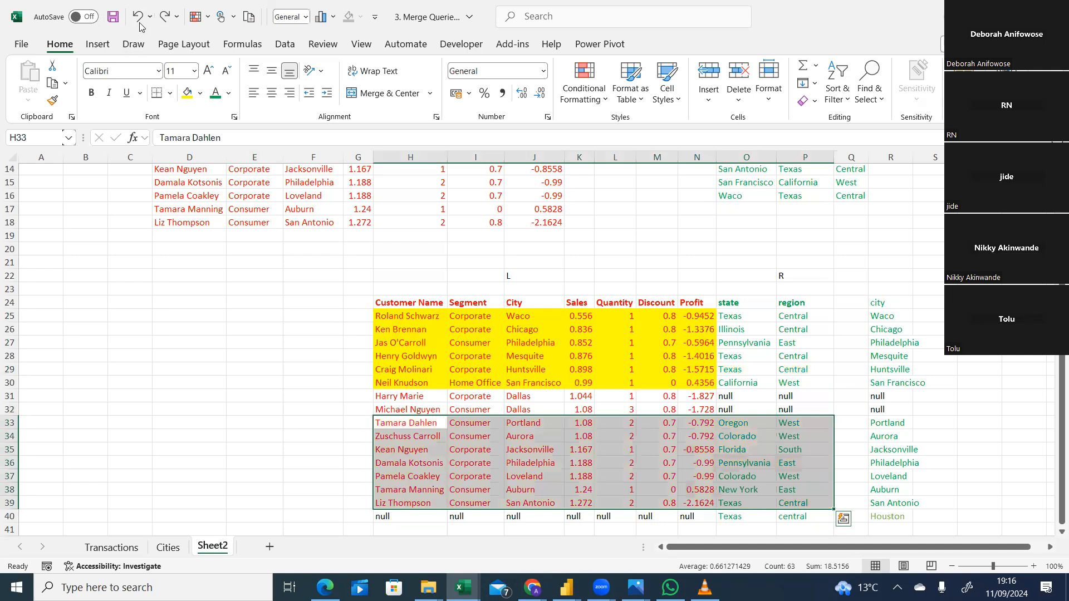
{"action": "left_click", "coordinate": [139, 21]}
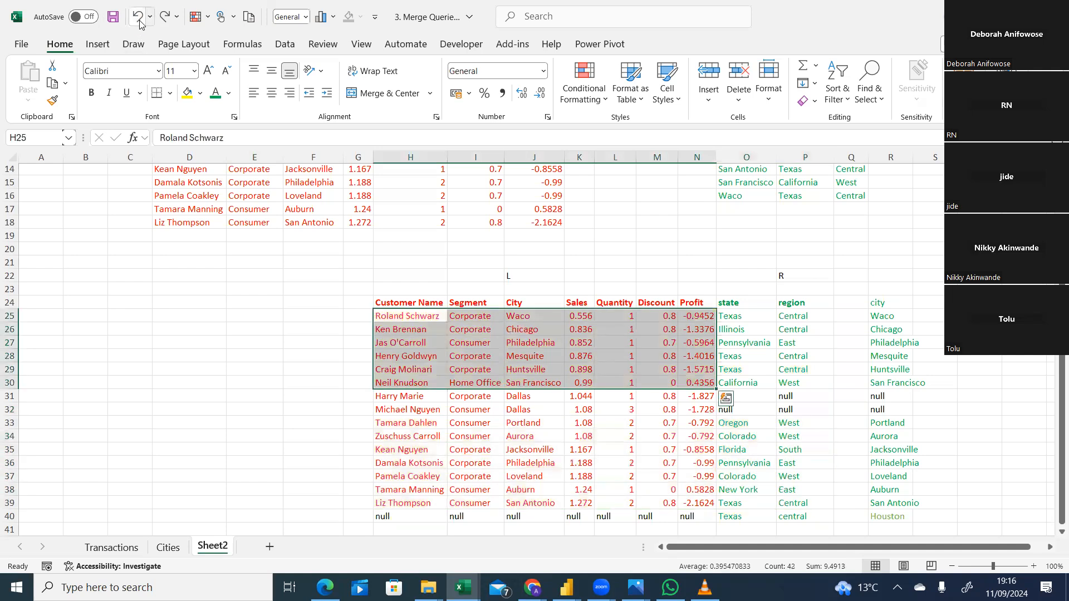
{"action": "left_click", "coordinate": [139, 21]}
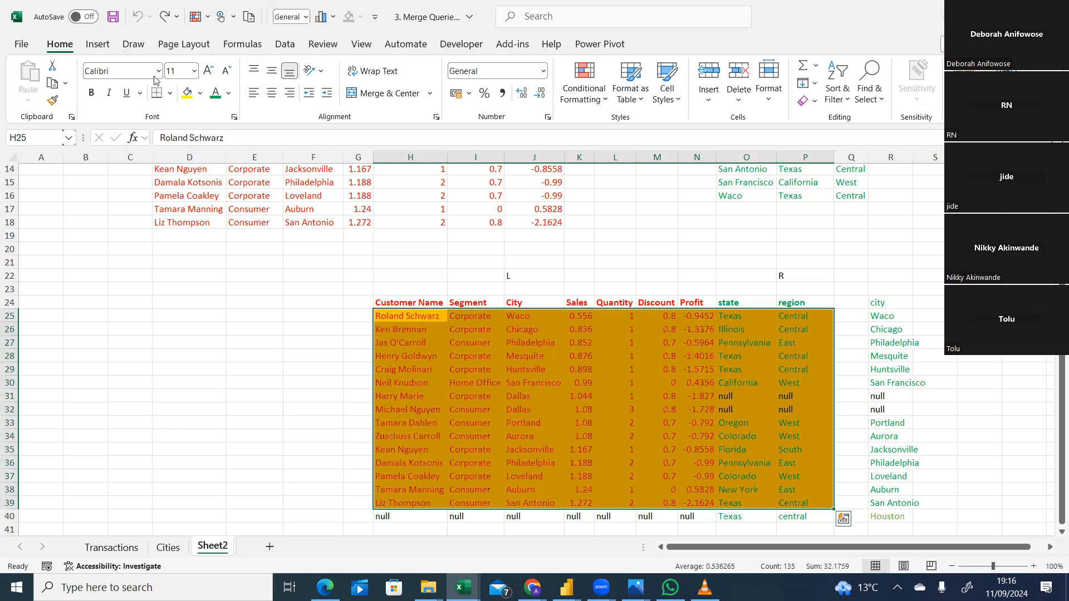
Remove the fill color from the joined table rows in H25:P39.
{"action": "left_click", "coordinate": [200, 93]}
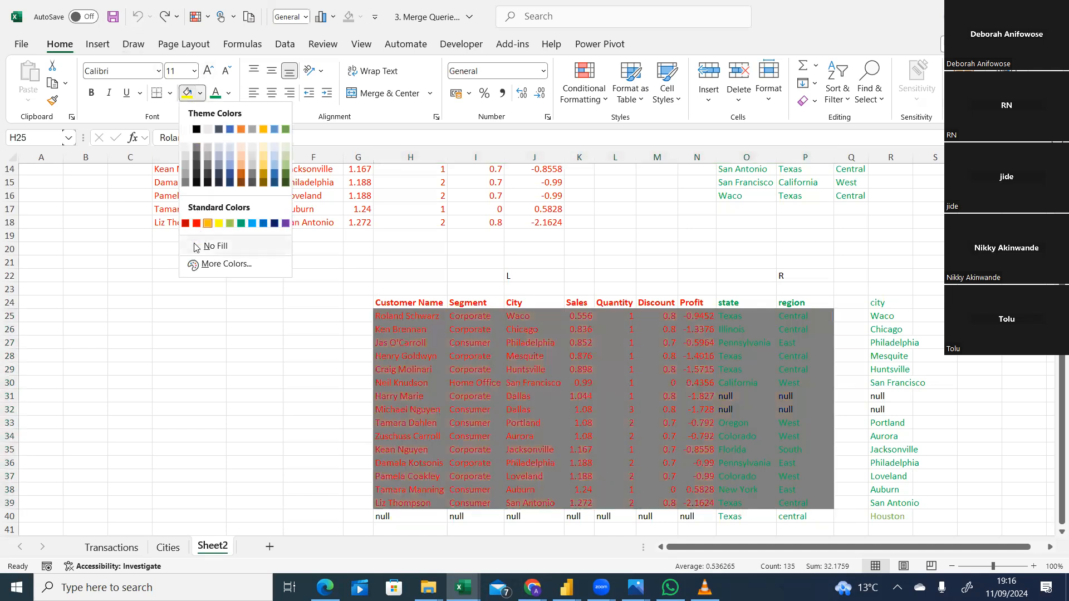
{"action": "left_click", "coordinate": [197, 248]}
{"action": "left_click", "coordinate": [235, 392]}
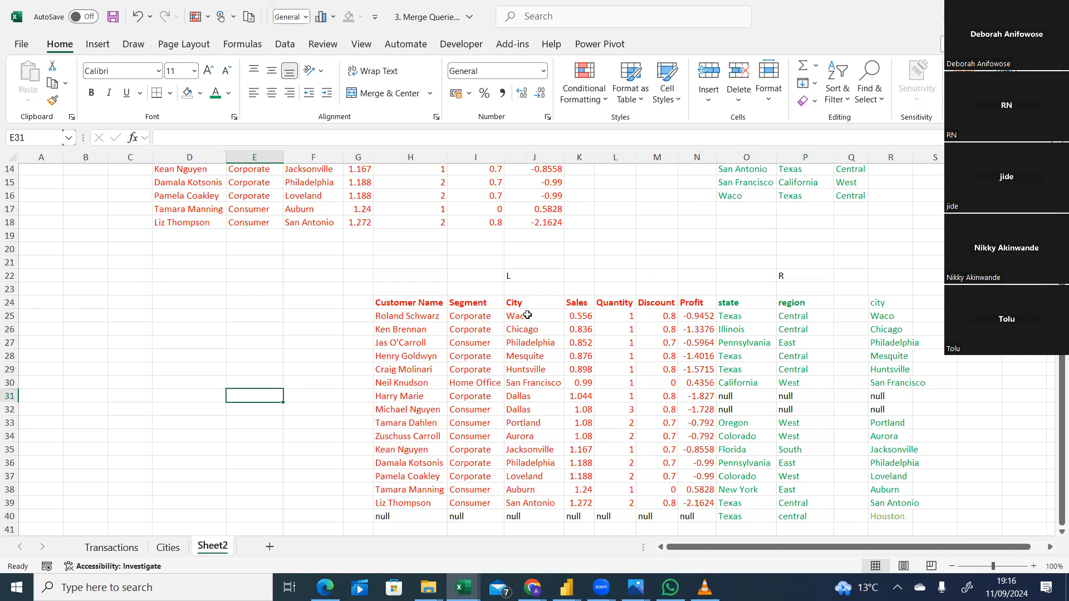
Highlight the left outer join rows in H25:P39 with a yellow fill.
{"action": "left_click_drag", "start_coordinate": [528, 315], "coordinate": [531, 498]}
{"action": "left_click_drag", "start_coordinate": [384, 318], "coordinate": [788, 496]}
{"action": "left_click", "coordinate": [788, 499]}
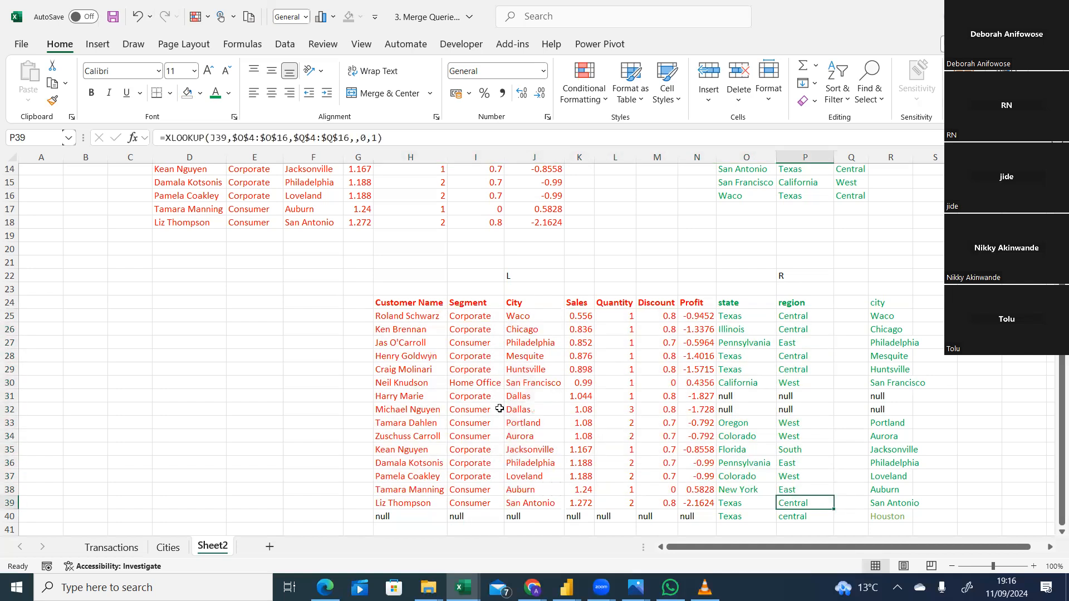
{"action": "left_click", "coordinate": [424, 319]}
{"action": "left_click_drag", "start_coordinate": [570, 437], "coordinate": [818, 501]}
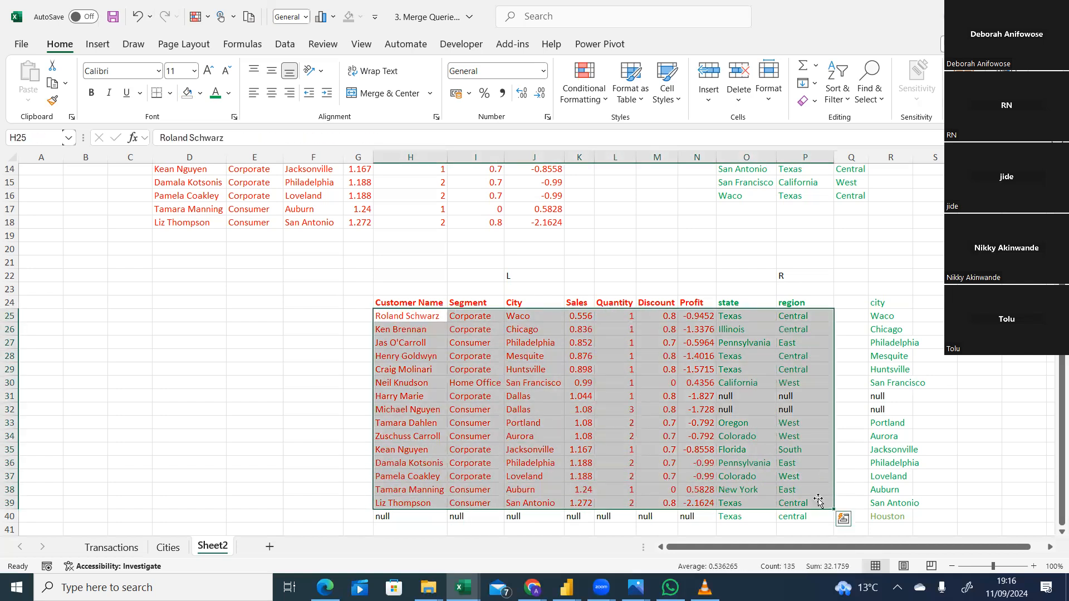
{"action": "left_click", "coordinate": [201, 93]}
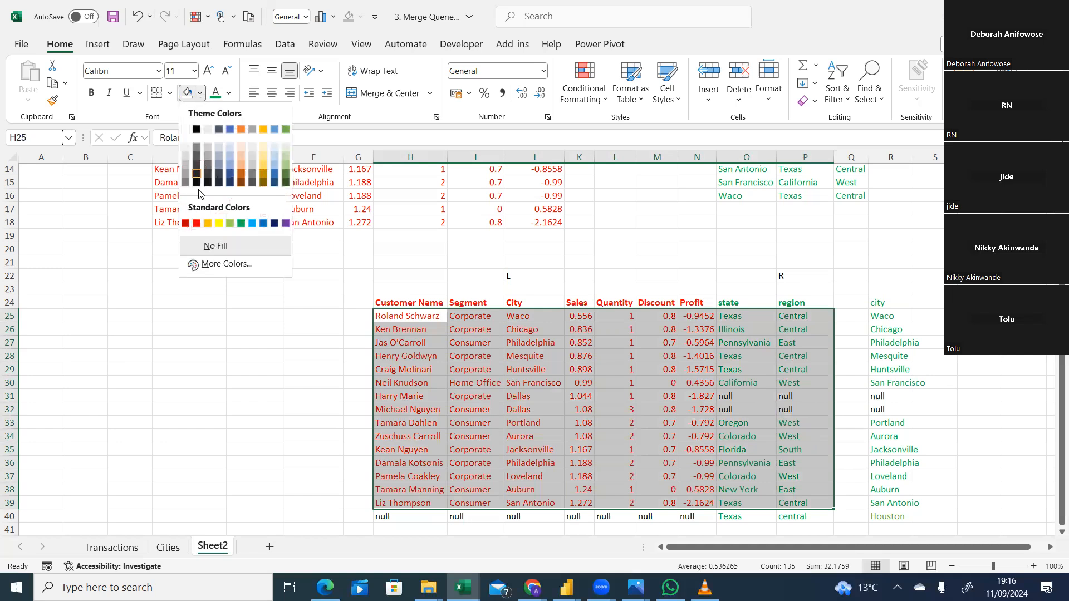
{"action": "left_click", "coordinate": [218, 224]}
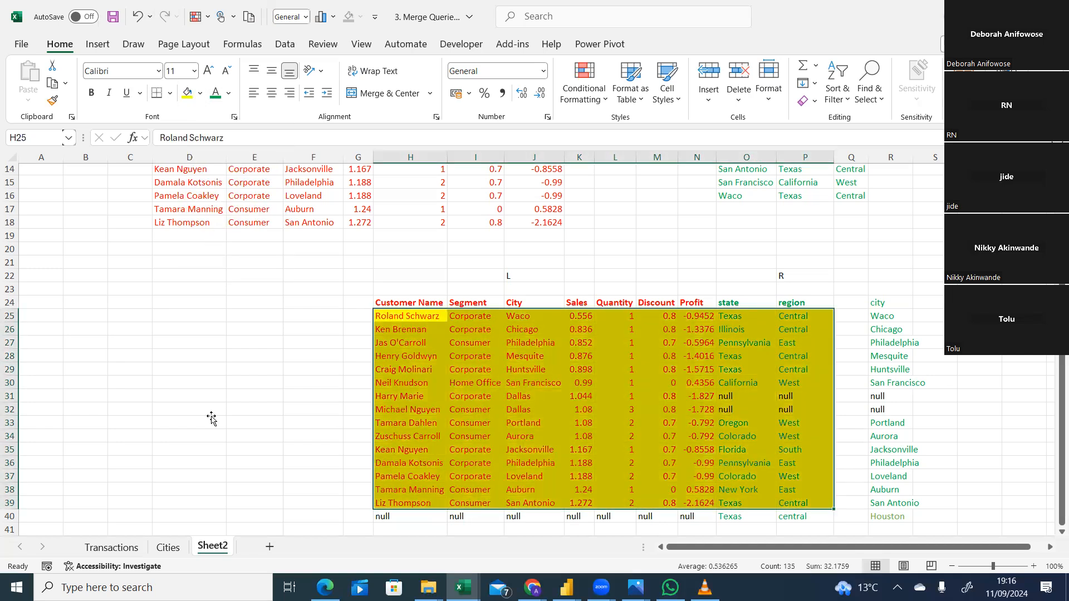
{"action": "left_click", "coordinate": [212, 421]}
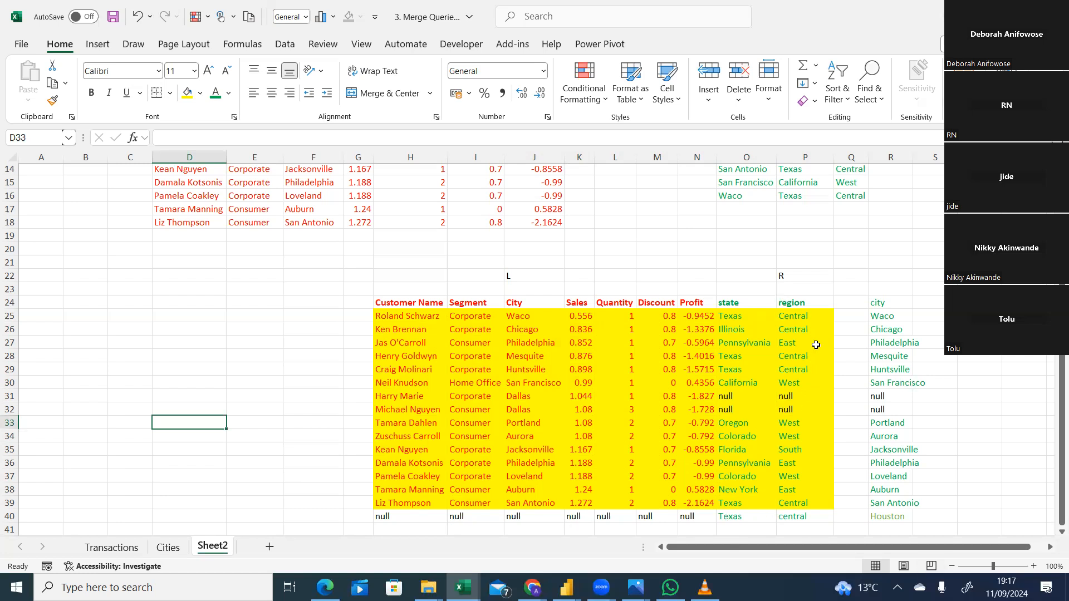
Apply the yellow fill to H25:P40 so the highlight also includes the unmatched Houston row.
{"action": "left_click_drag", "start_coordinate": [807, 317], "coordinate": [421, 518]}
{"action": "left_click", "coordinate": [187, 92]}
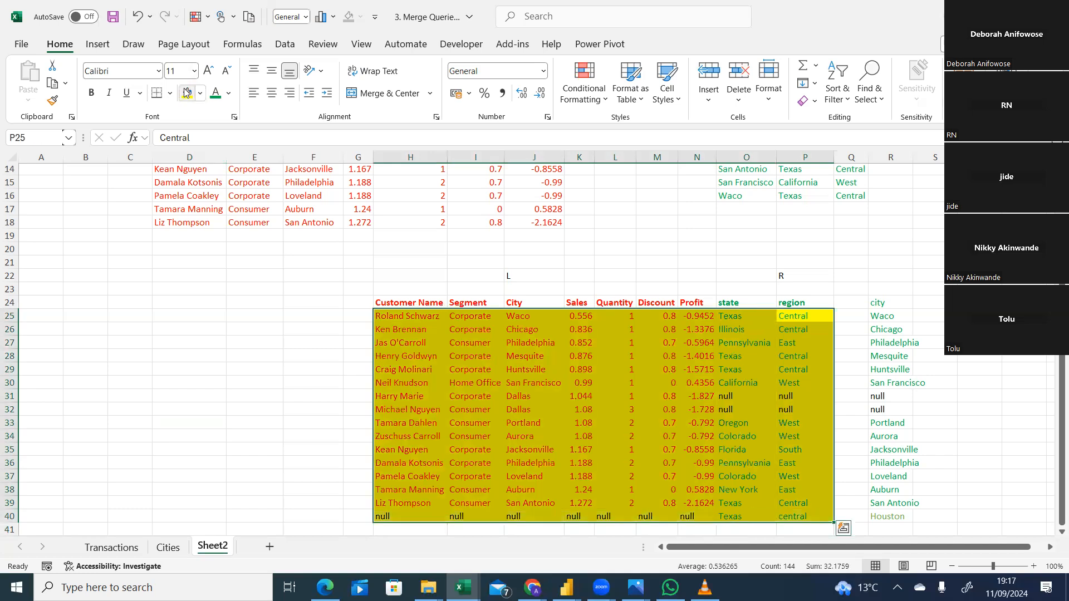
{"action": "left_click", "coordinate": [219, 371]}
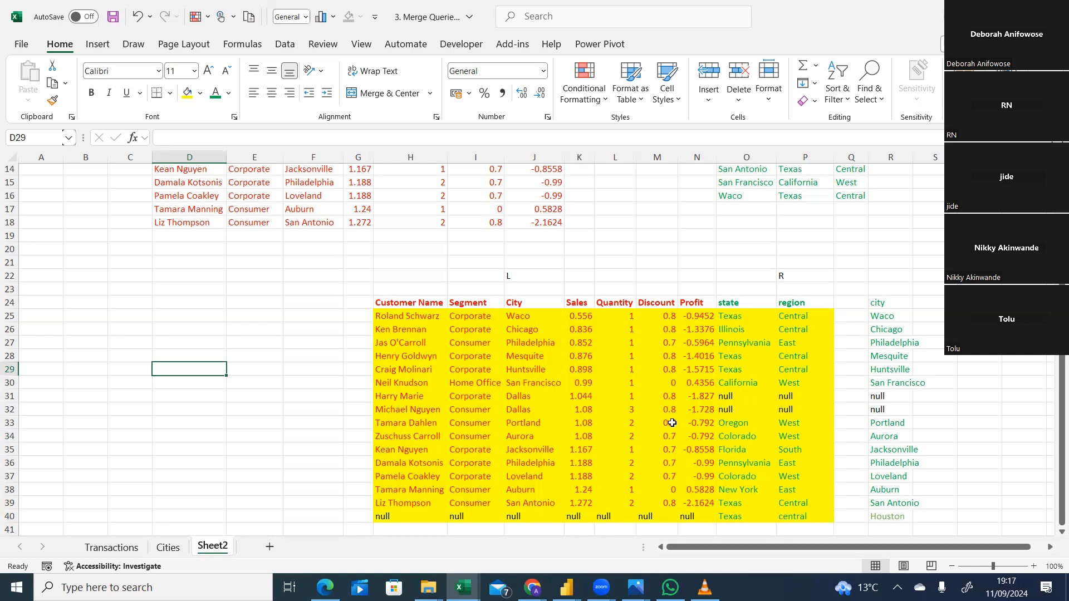
Switch to the Power Query Editor of the practice PQ file and open the Transactions query.
{"action": "left_click", "coordinate": [567, 588]}
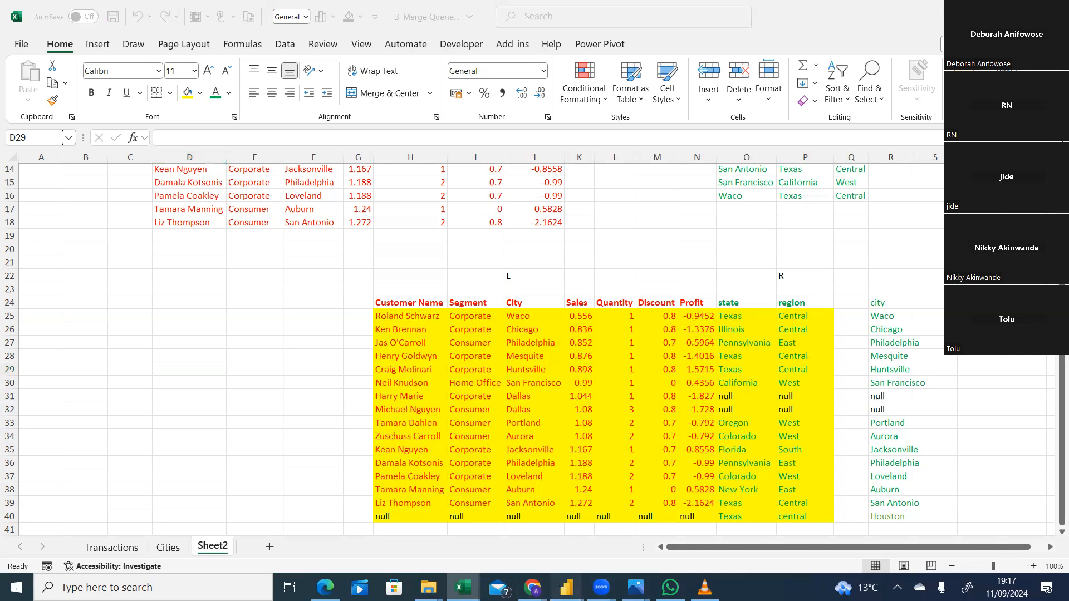
{"action": "left_click", "coordinate": [694, 554]}
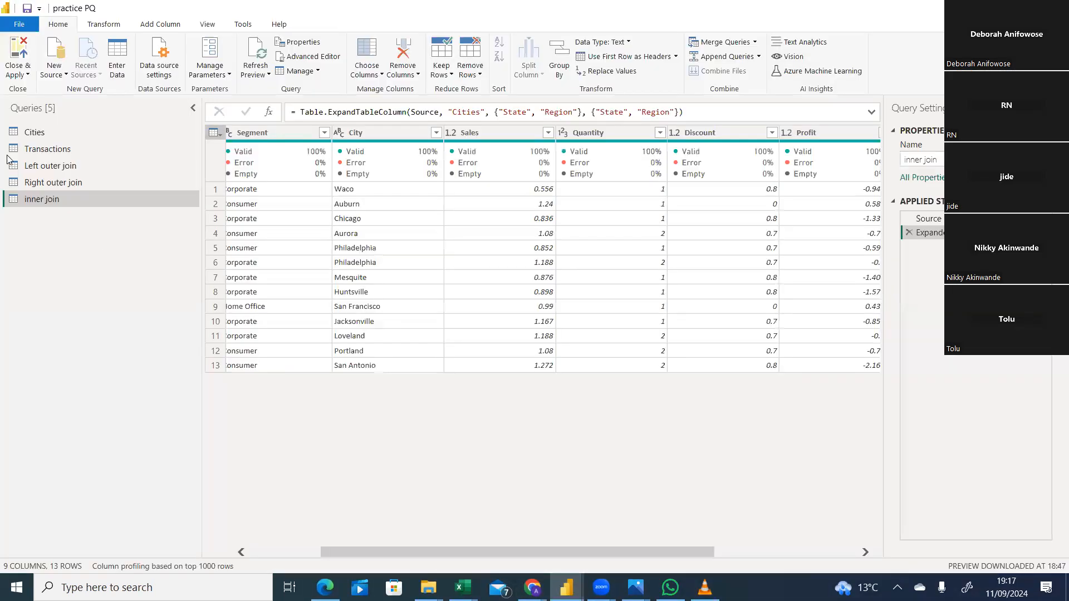
{"action": "left_click", "coordinate": [49, 151]}
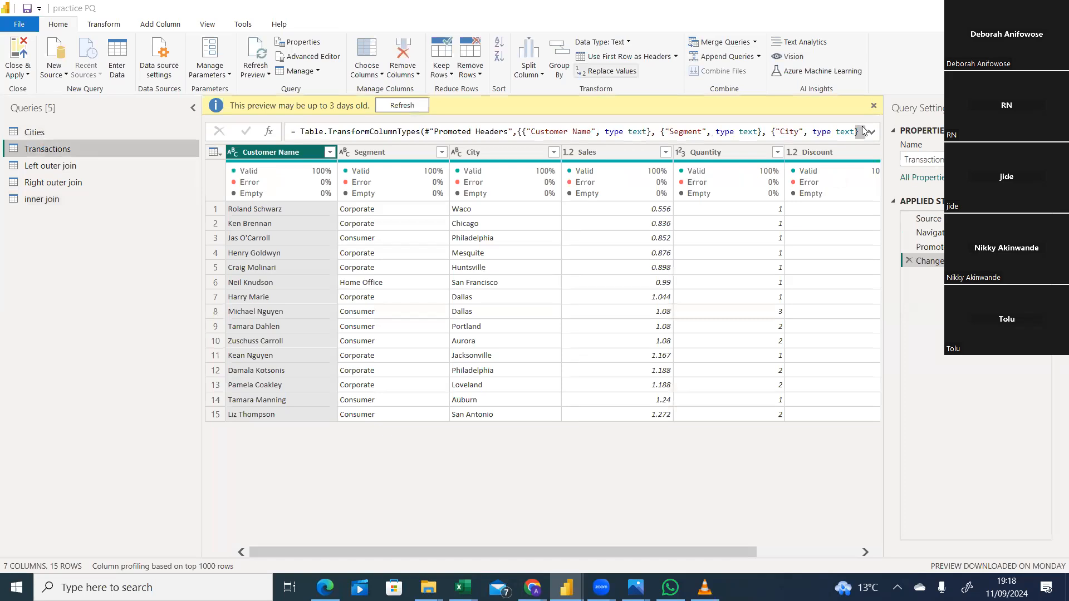
Start merging Transactions as a new query with Cities as the second table.
{"action": "left_click", "coordinate": [757, 44]}
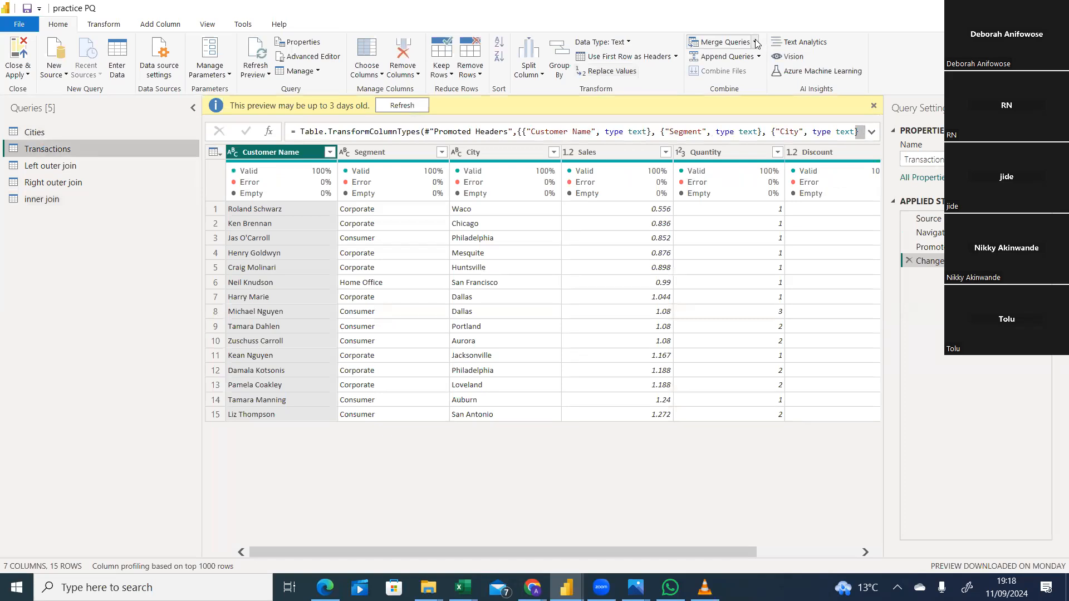
{"action": "left_click", "coordinate": [756, 44]}
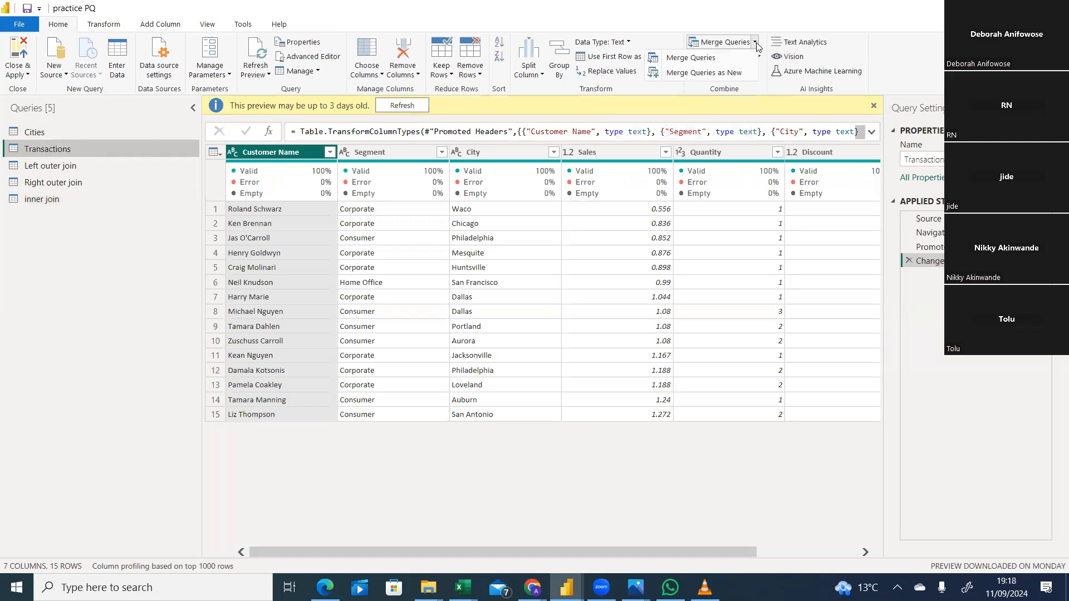
{"action": "left_click", "coordinate": [720, 73]}
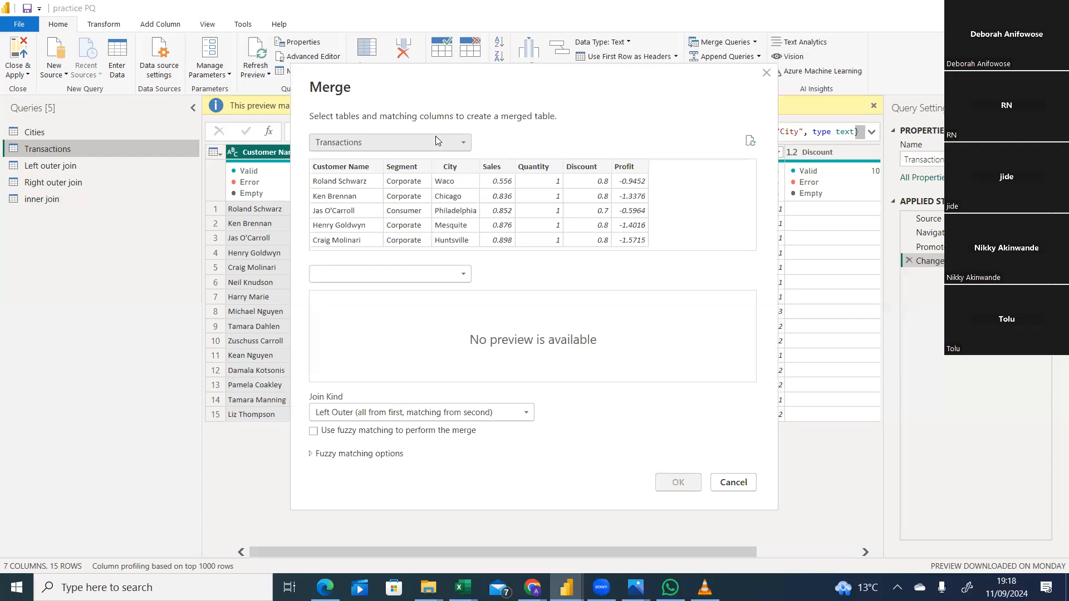
{"action": "left_click", "coordinate": [445, 278]}
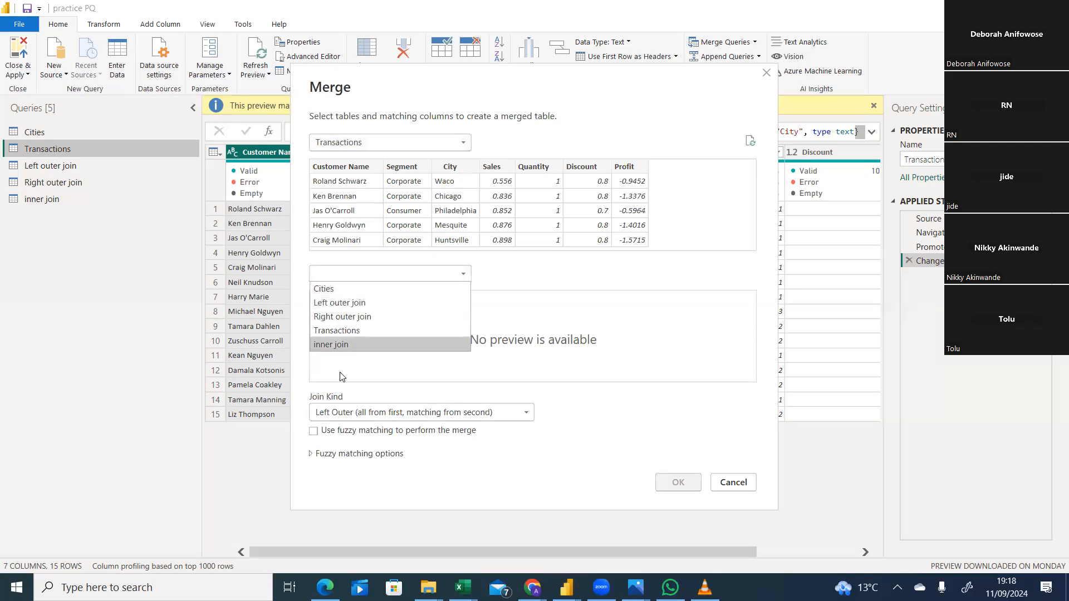
{"action": "left_click", "coordinate": [345, 290]}
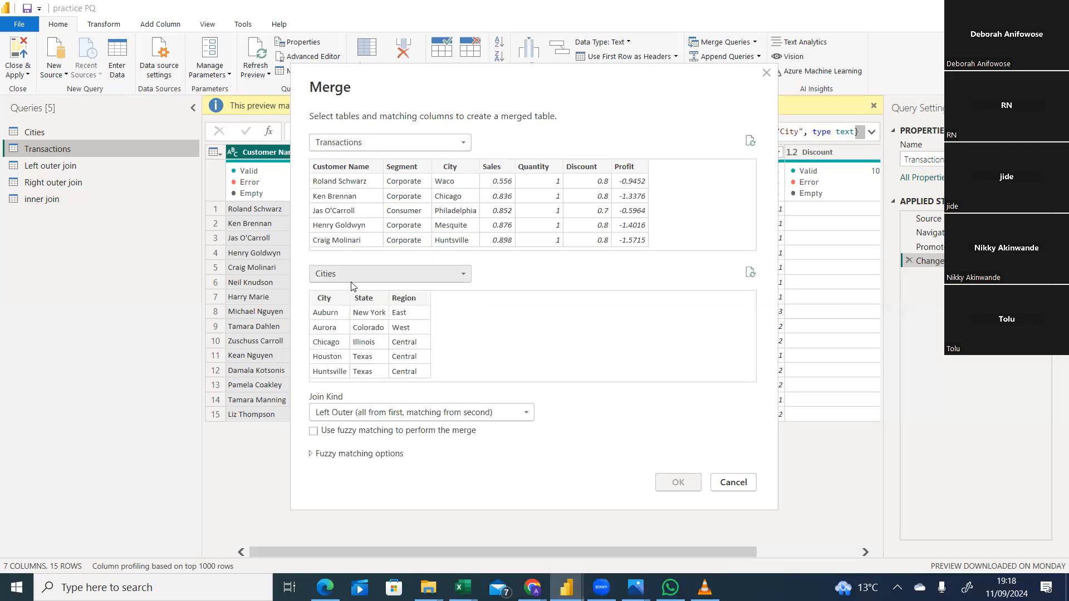
Match both tables on their City columns and create the merge with the Full Outer (all rows from both) join kind.
{"action": "left_click", "coordinate": [460, 168]}
{"action": "left_click", "coordinate": [331, 311]}
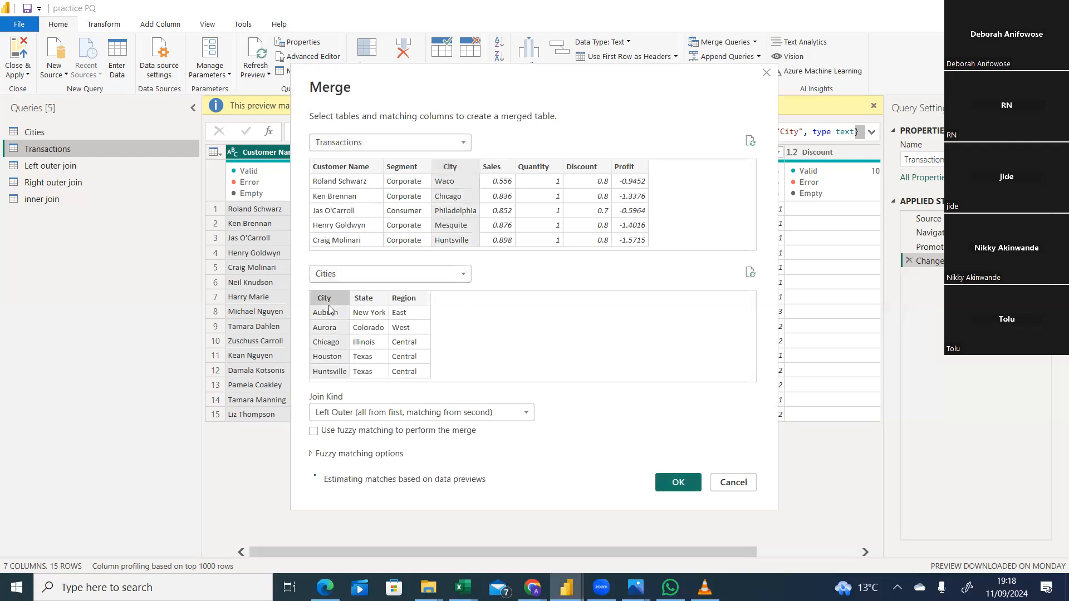
{"action": "left_click", "coordinate": [478, 418]}
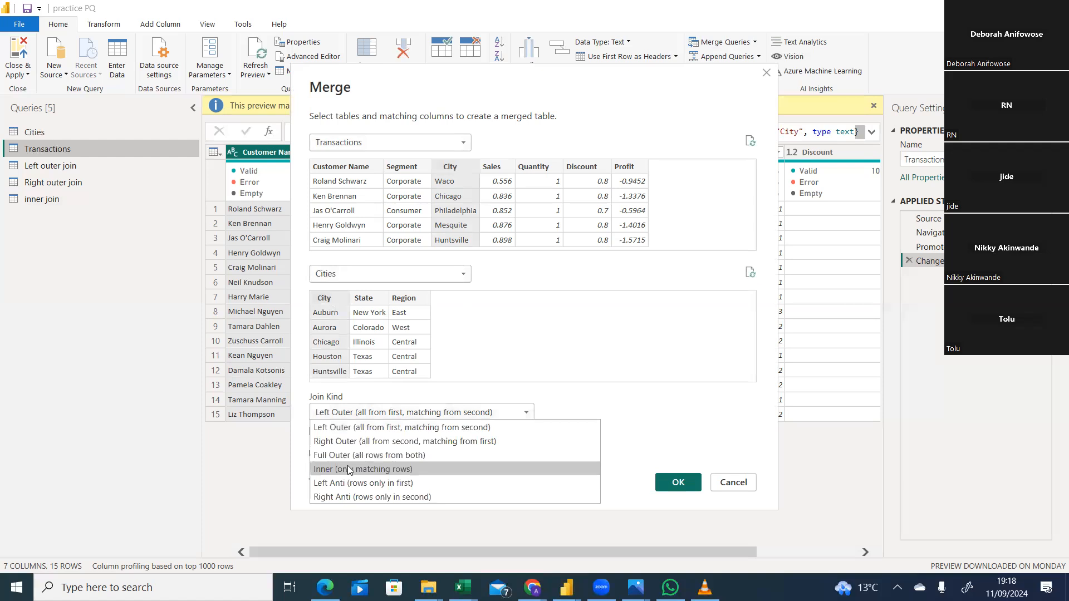
{"action": "left_click", "coordinate": [398, 460]}
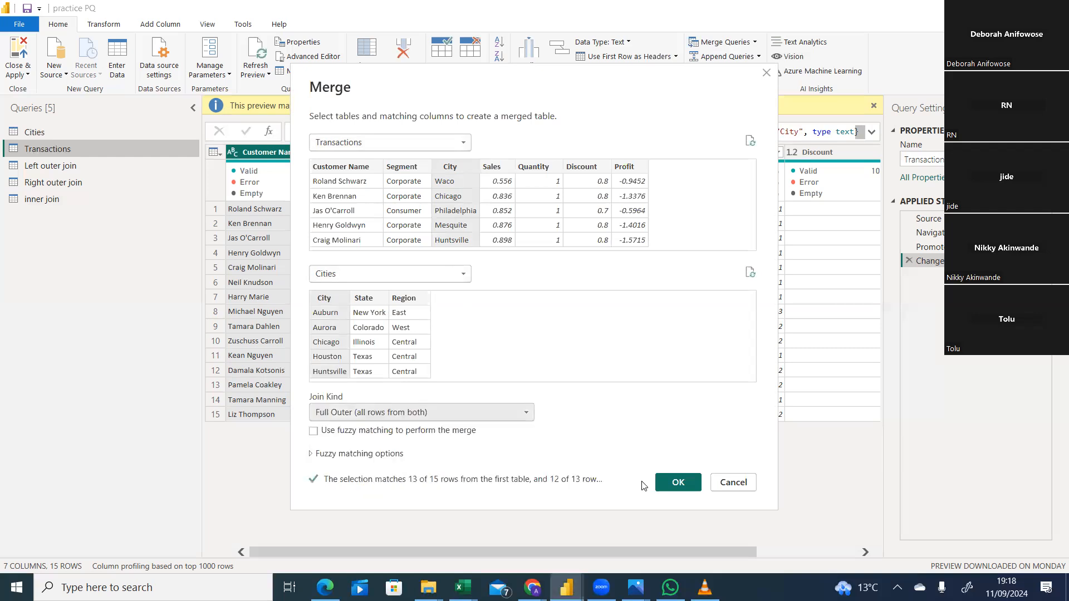
{"action": "left_click", "coordinate": [677, 484]}
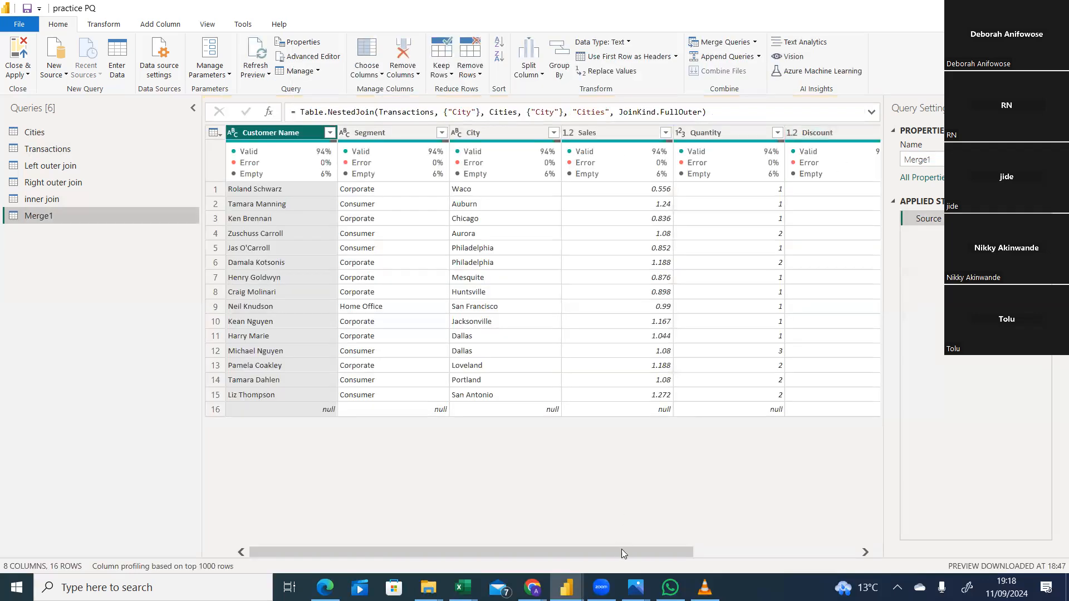
Expand the Cities column of the merged query to State and Region only, leaving out City.
{"action": "left_click_drag", "start_coordinate": [621, 549], "coordinate": [833, 526]}
{"action": "left_click", "coordinate": [873, 133]}
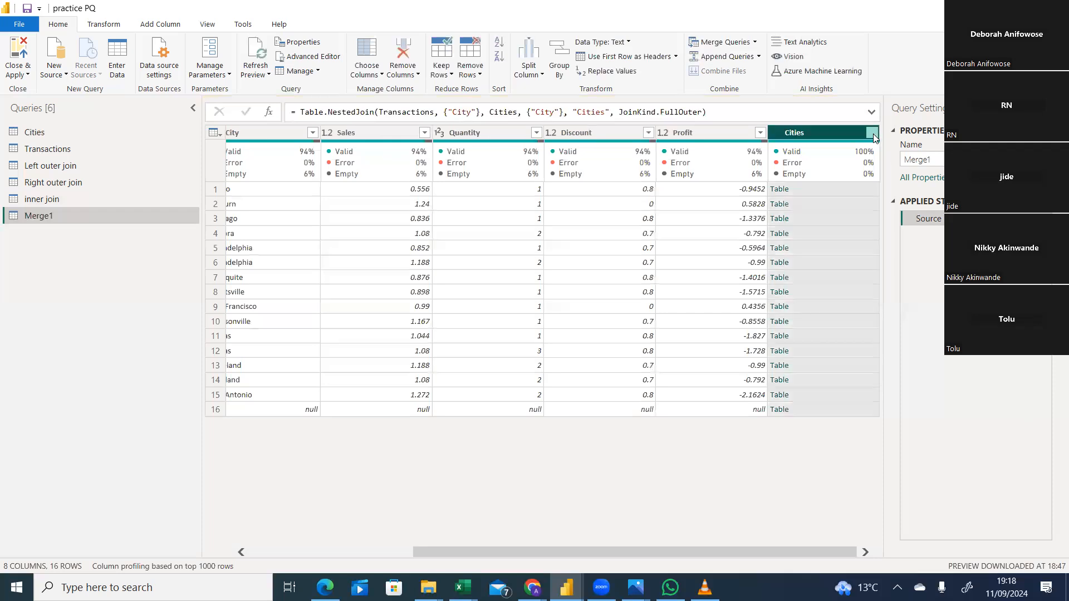
{"action": "left_click", "coordinate": [872, 133]}
{"action": "left_click", "coordinate": [668, 204]}
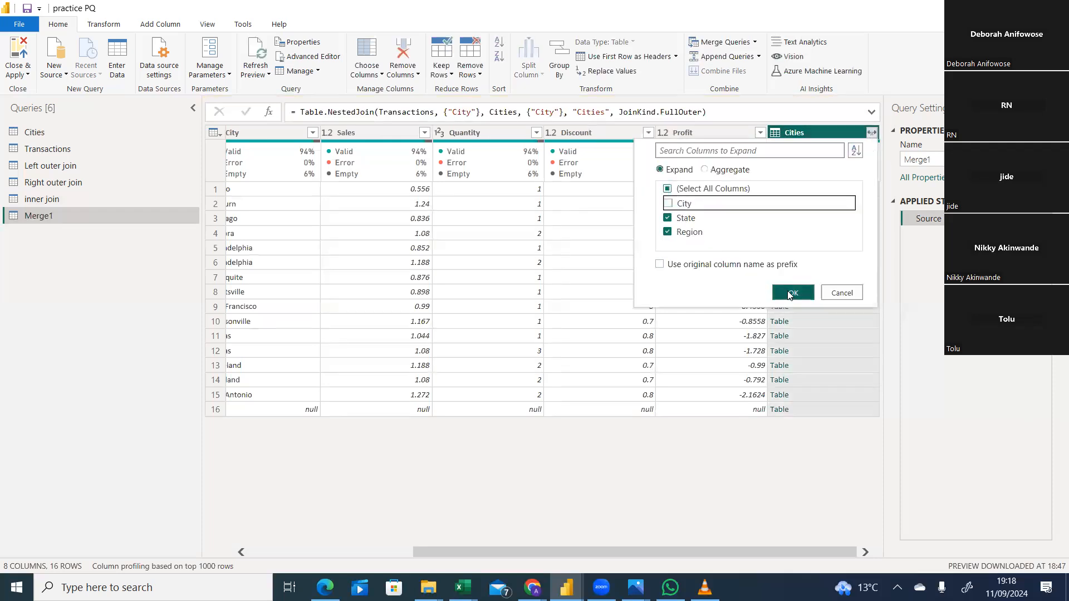
{"action": "left_click", "coordinate": [789, 293]}
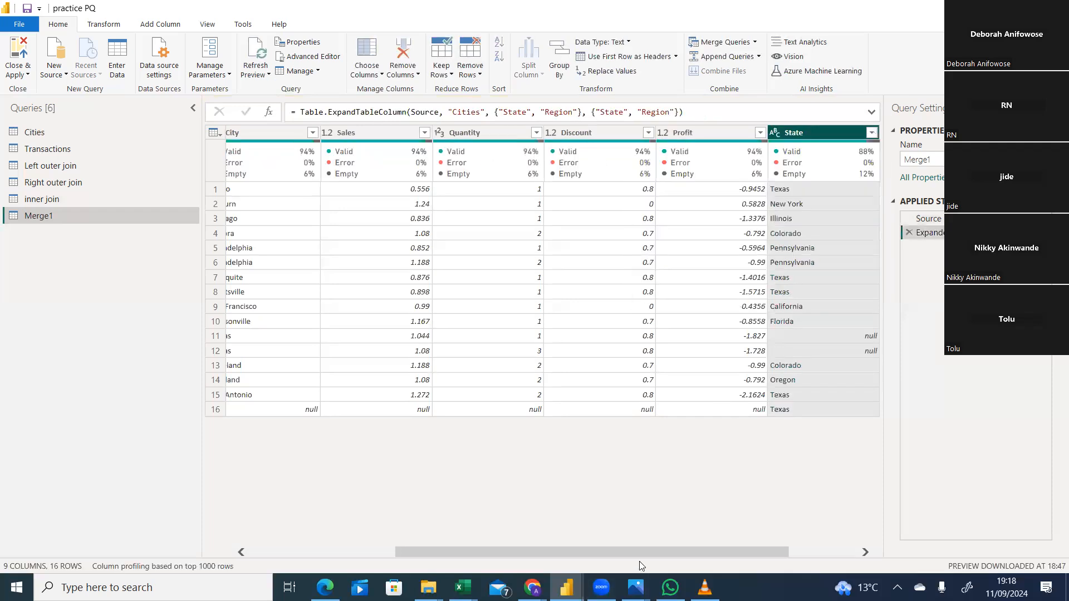
Examine the full outer join rows across all columns, comparing the transaction fields with State and Region for unmatched rows.
{"action": "left_click_drag", "start_coordinate": [659, 554], "coordinate": [740, 549]}
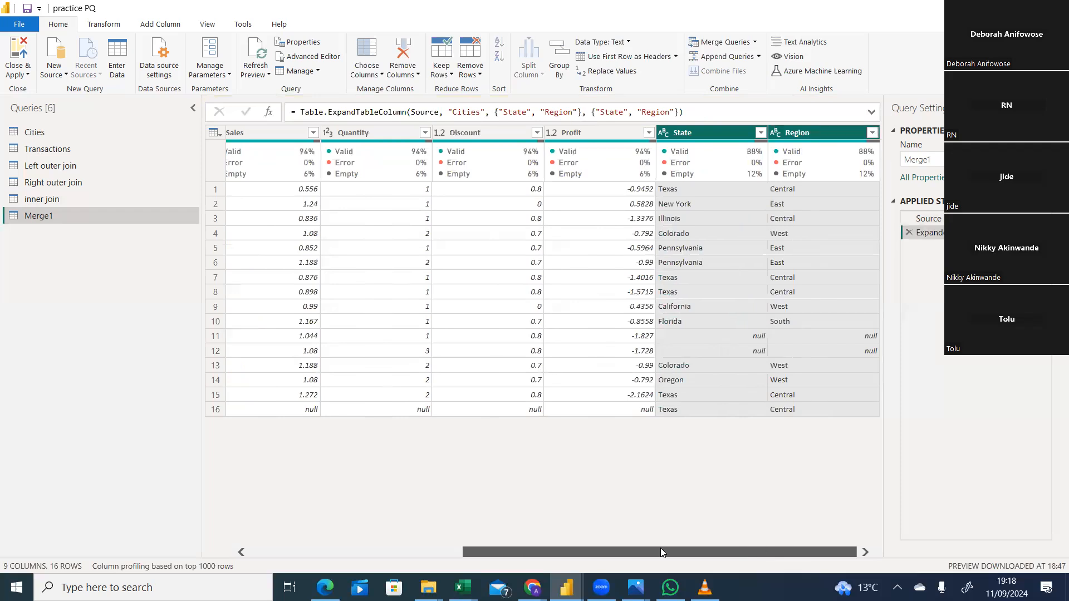
{"action": "left_click_drag", "start_coordinate": [660, 551], "coordinate": [514, 559]}
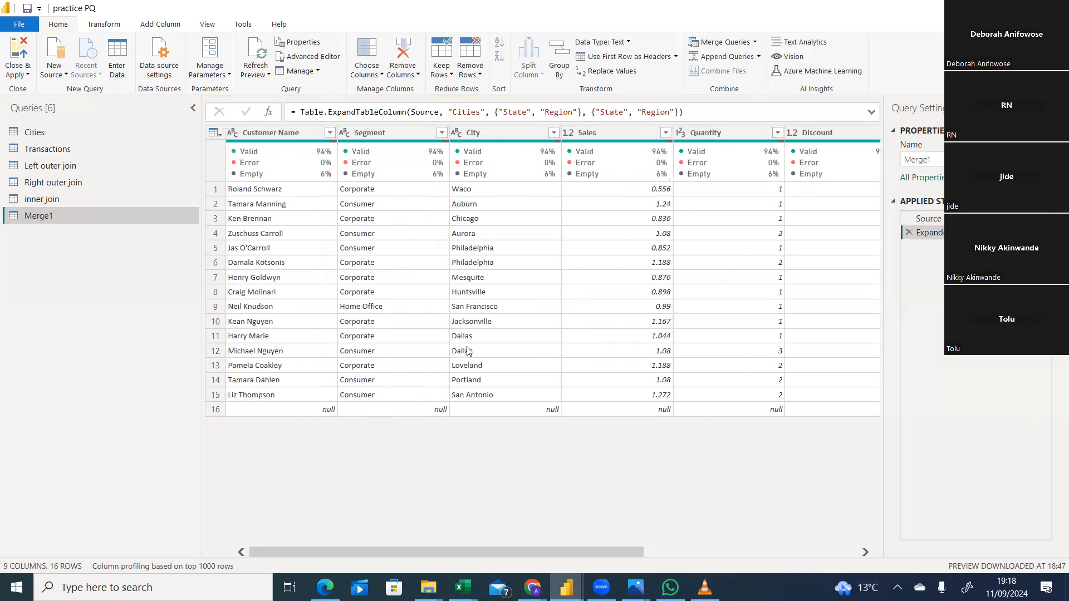
{"action": "left_click_drag", "start_coordinate": [477, 552], "coordinate": [694, 546]}
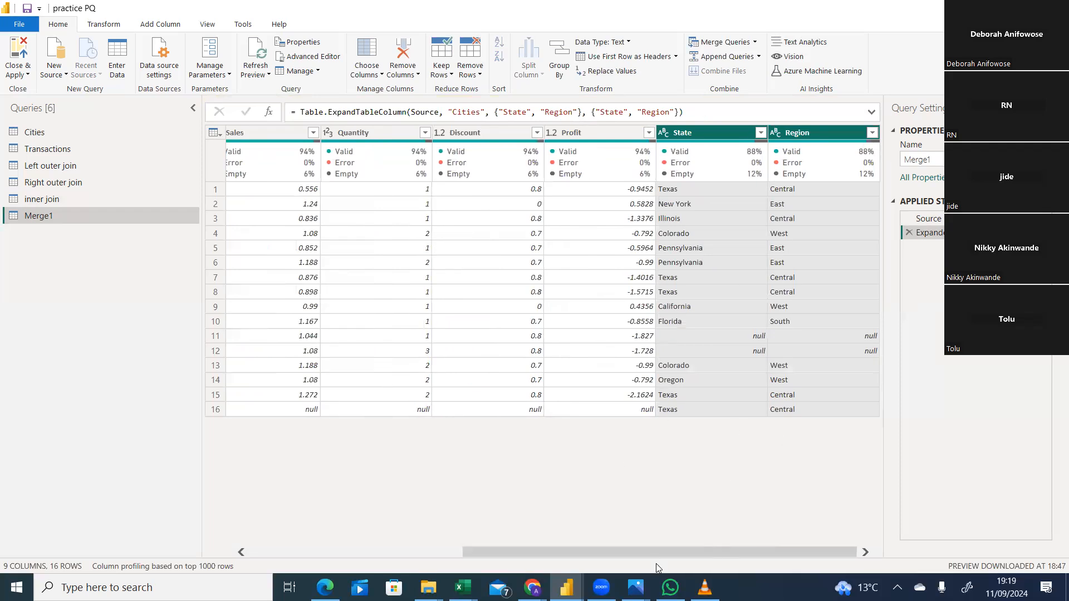
{"action": "left_click_drag", "start_coordinate": [580, 554], "coordinate": [367, 555]}
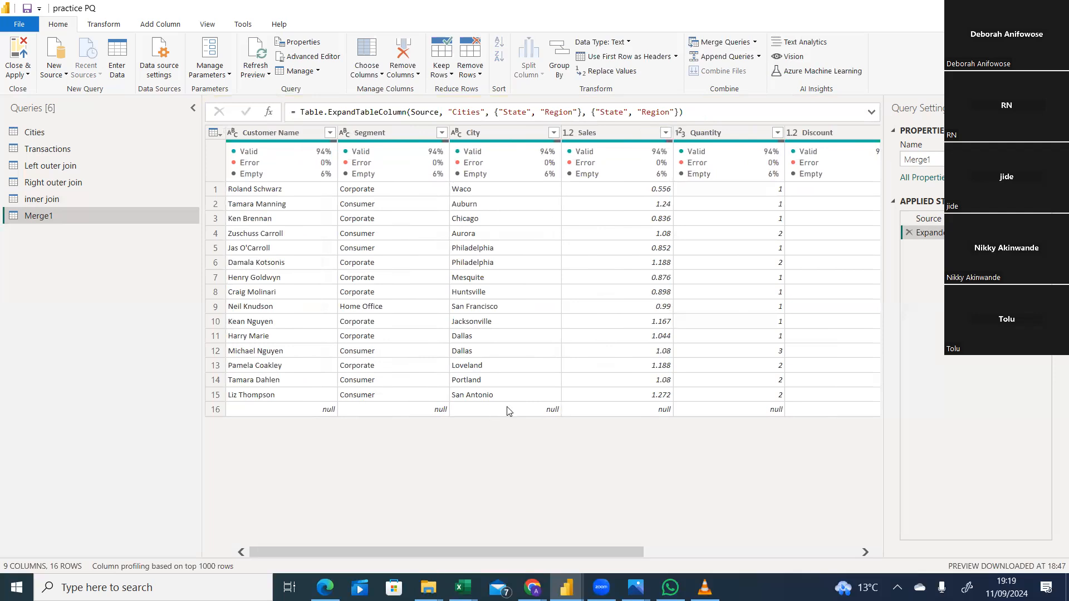
{"action": "left_click_drag", "start_coordinate": [527, 551], "coordinate": [791, 536]}
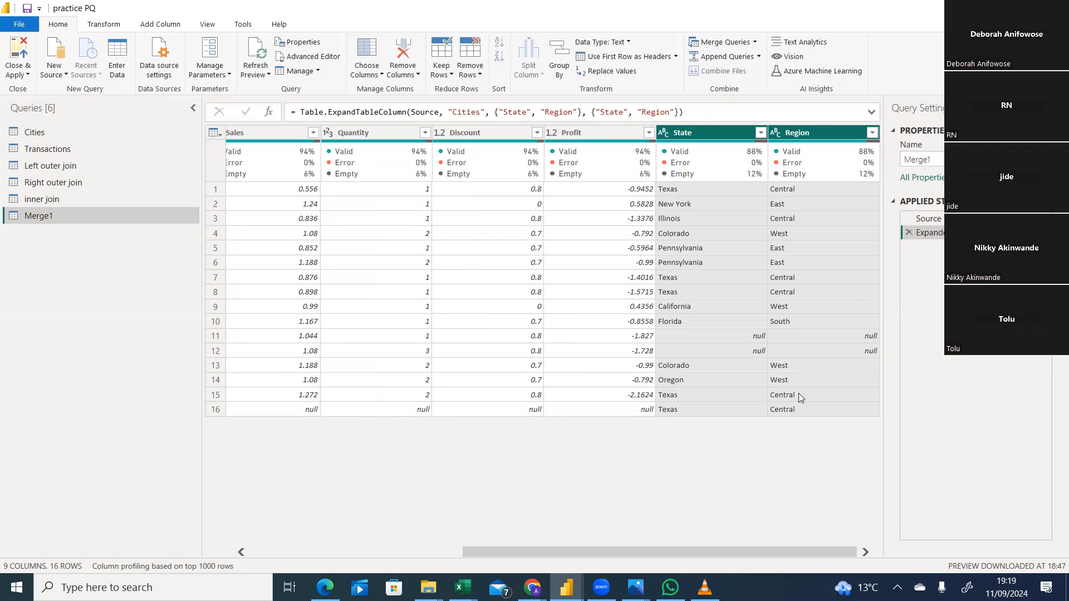
{"action": "left_click_drag", "start_coordinate": [535, 554], "coordinate": [317, 563]}
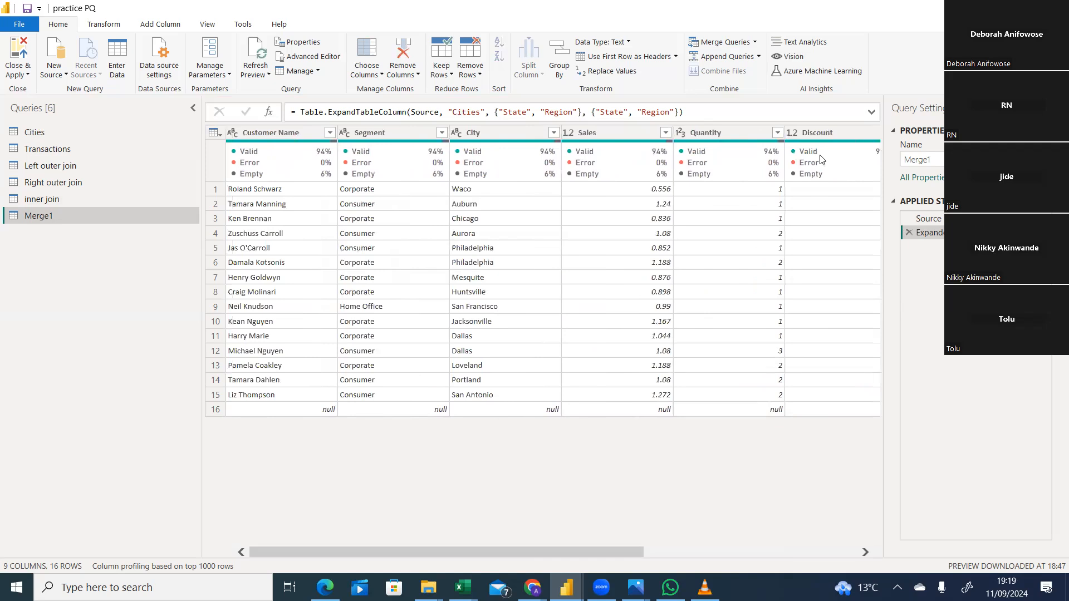
Delete the Merge1 query.
{"action": "mouse_move", "coordinate": [821, 159]}
{"action": "right_click", "coordinate": [135, 217]}
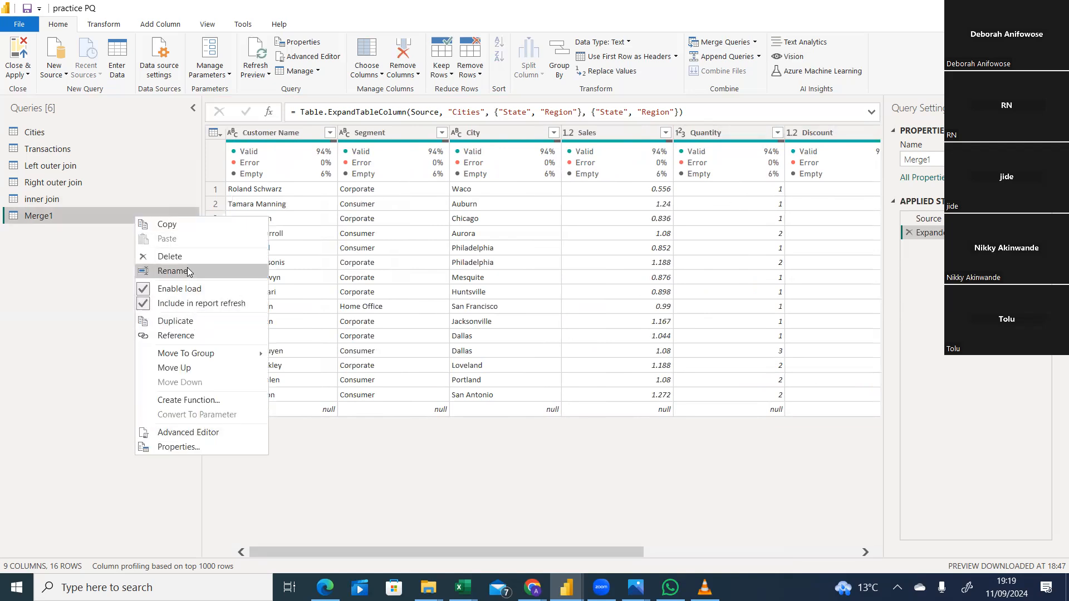
{"action": "key", "text": "Escape"}
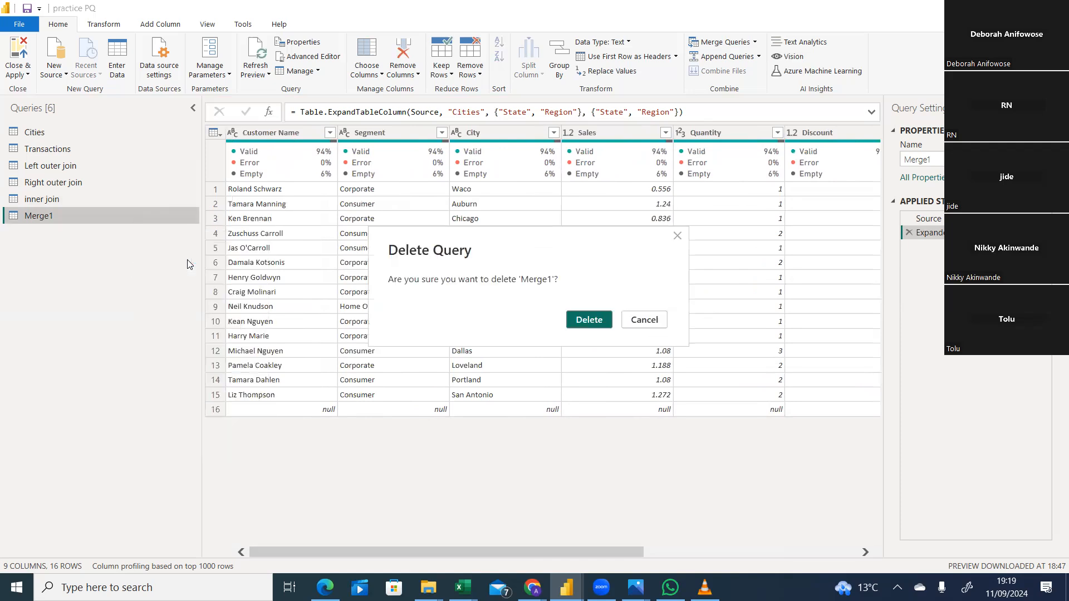
{"action": "left_click", "coordinate": [592, 320]}
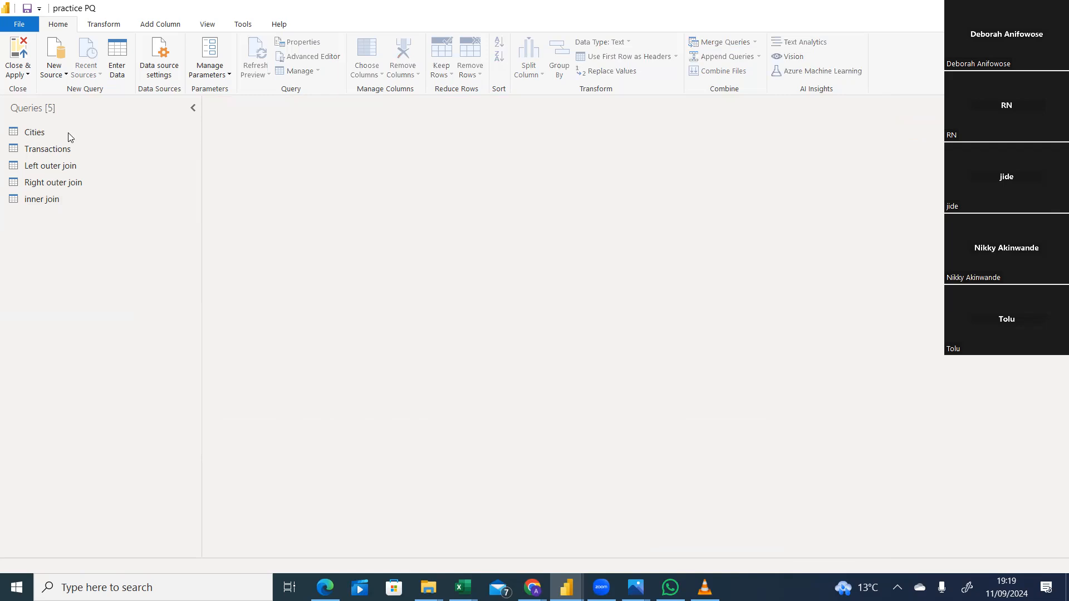
From the Transactions query, set up another merge as a new query and choose Cities as the table to join.
{"action": "left_click", "coordinate": [52, 148]}
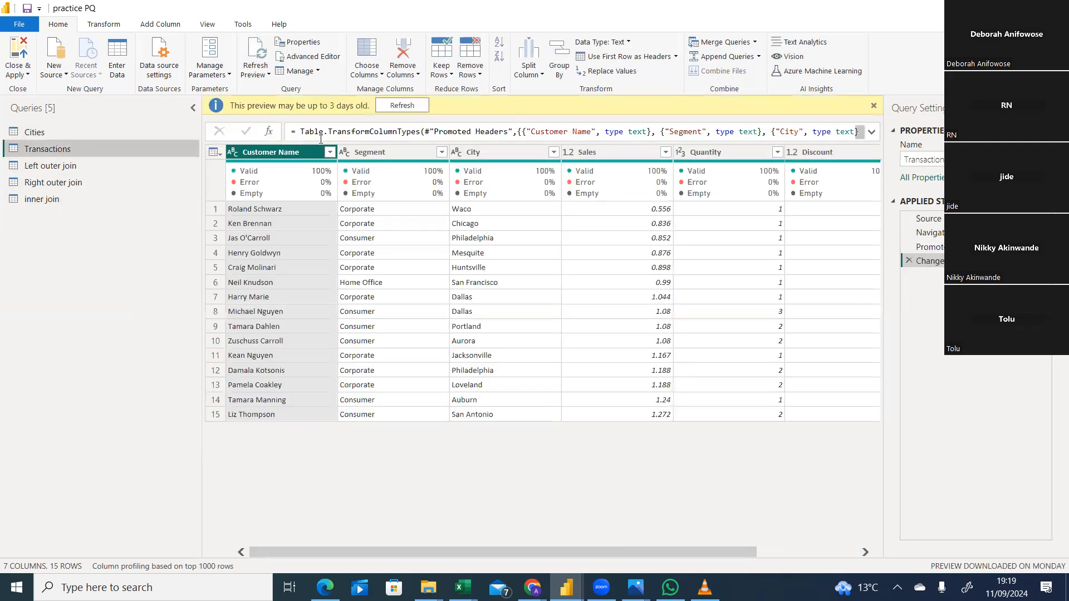
{"action": "left_click", "coordinate": [755, 42]}
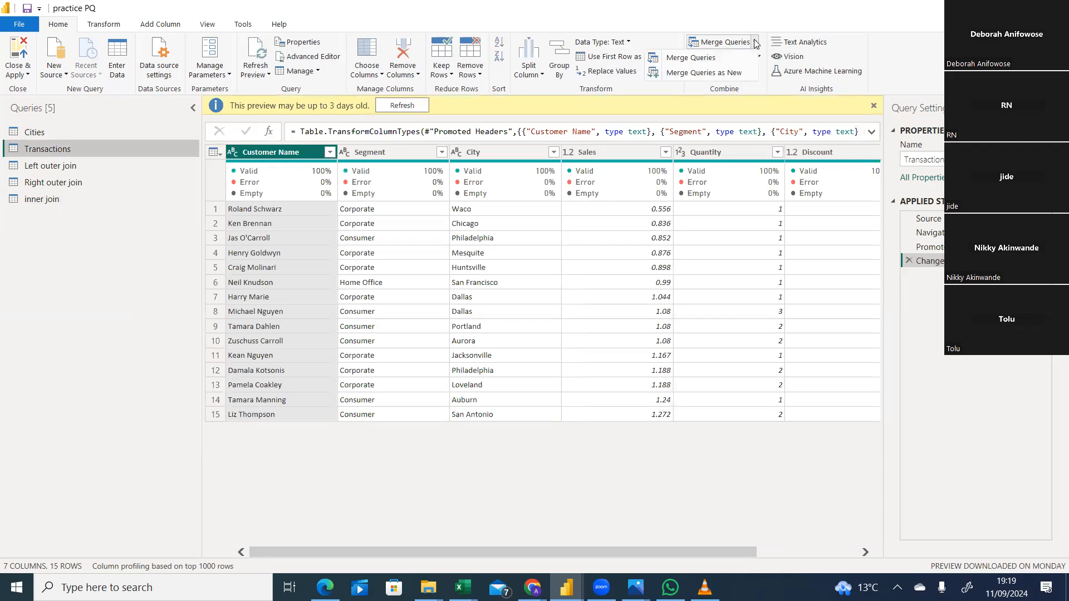
{"action": "left_click", "coordinate": [735, 58]}
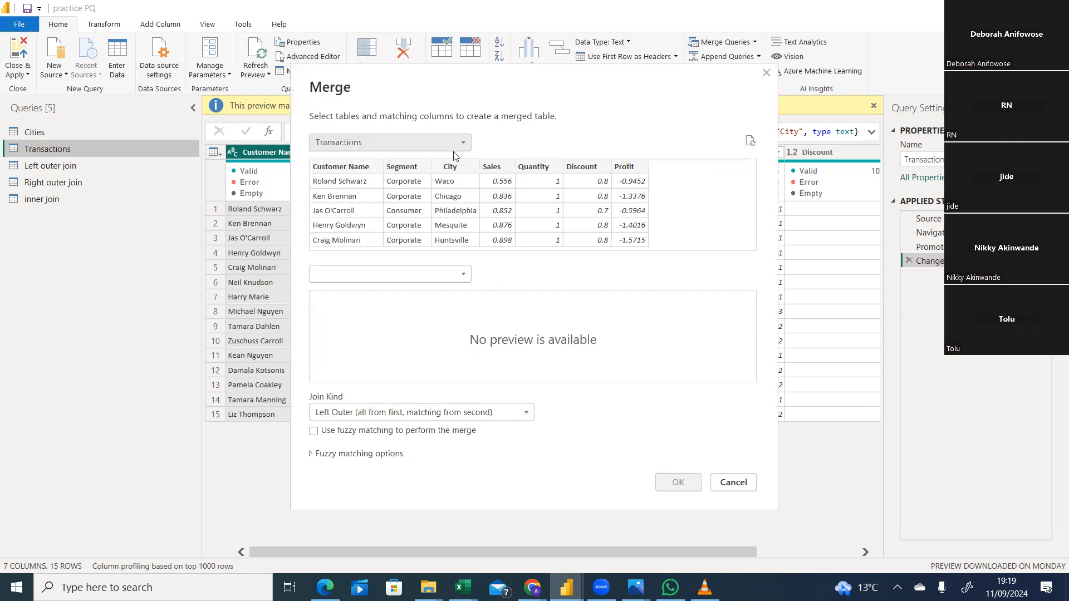
{"action": "left_click", "coordinate": [454, 273]}
{"action": "left_click", "coordinate": [399, 289]}
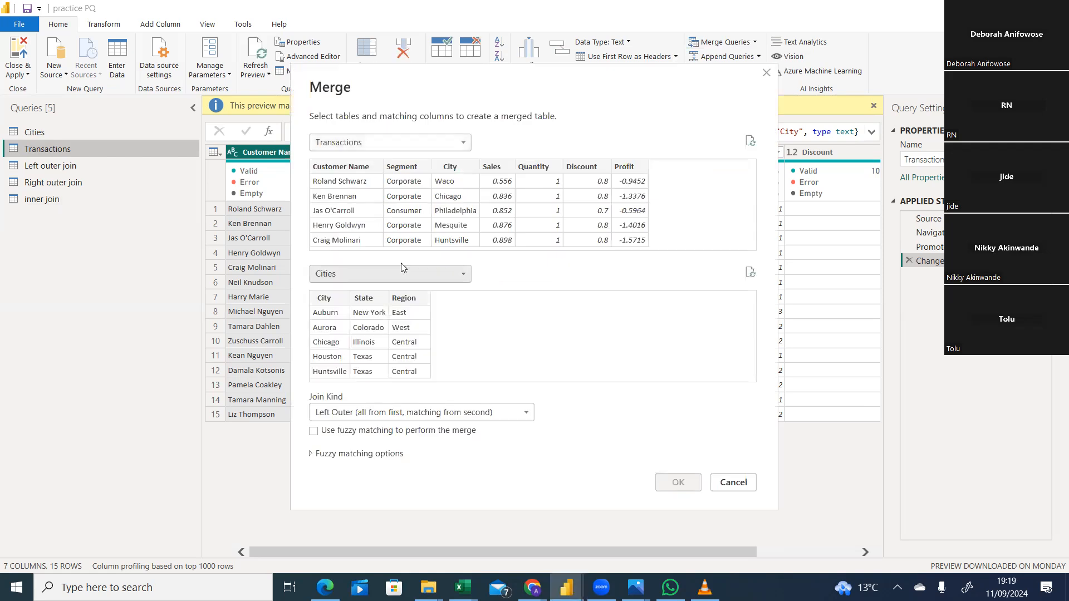
Pair the City columns of Transactions and Cities, set the join kind to Full Outer (all rows from both), and create the merged query.
{"action": "left_click", "coordinate": [448, 183]}
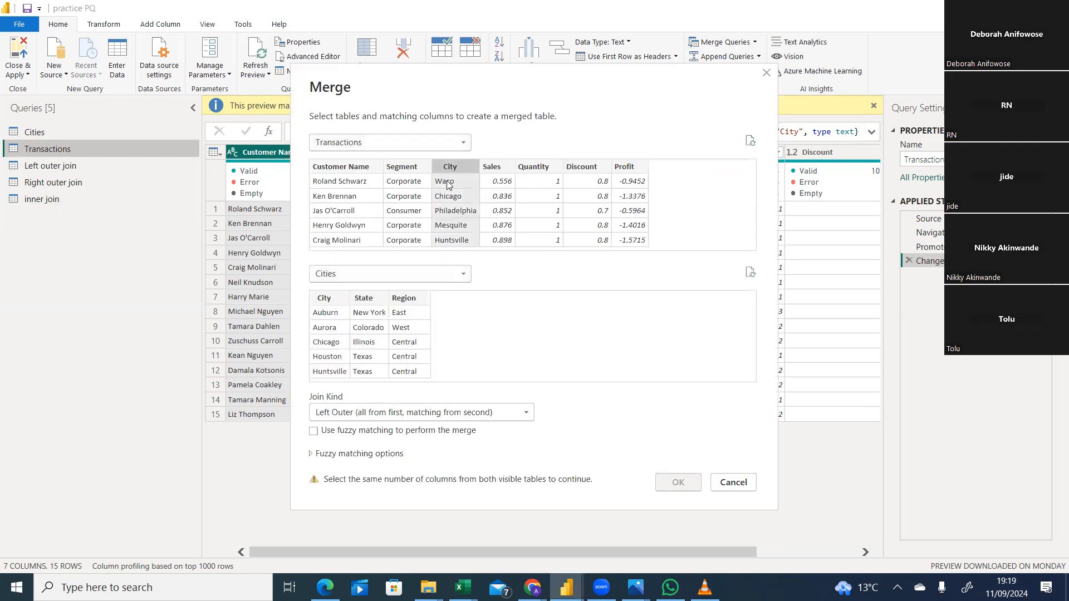
{"action": "left_click", "coordinate": [323, 299]}
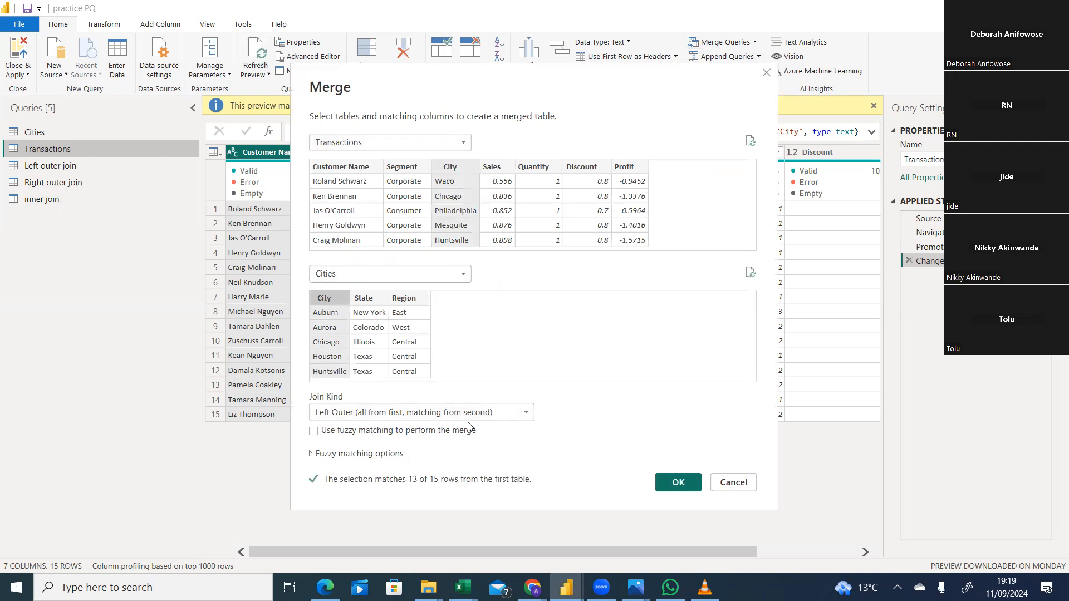
{"action": "left_click", "coordinate": [492, 414]}
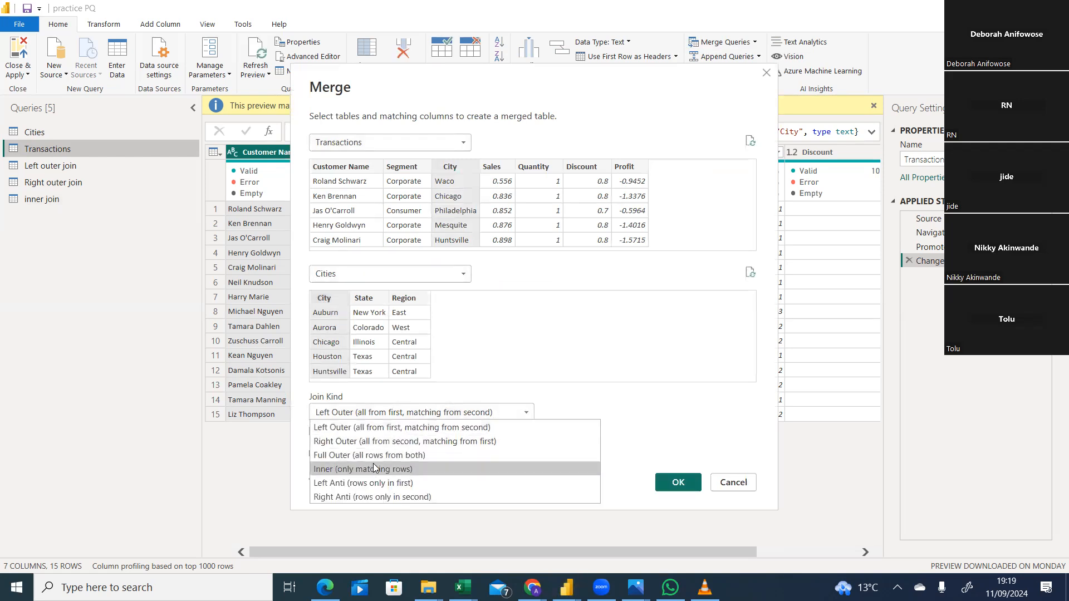
{"action": "left_click", "coordinate": [392, 456]}
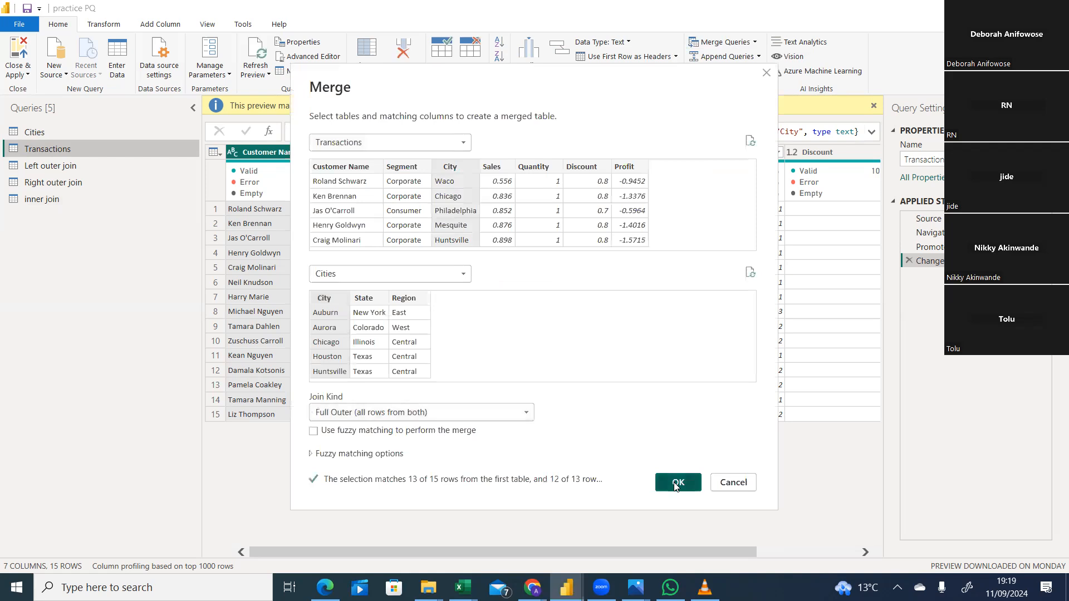
{"action": "left_click", "coordinate": [678, 483]}
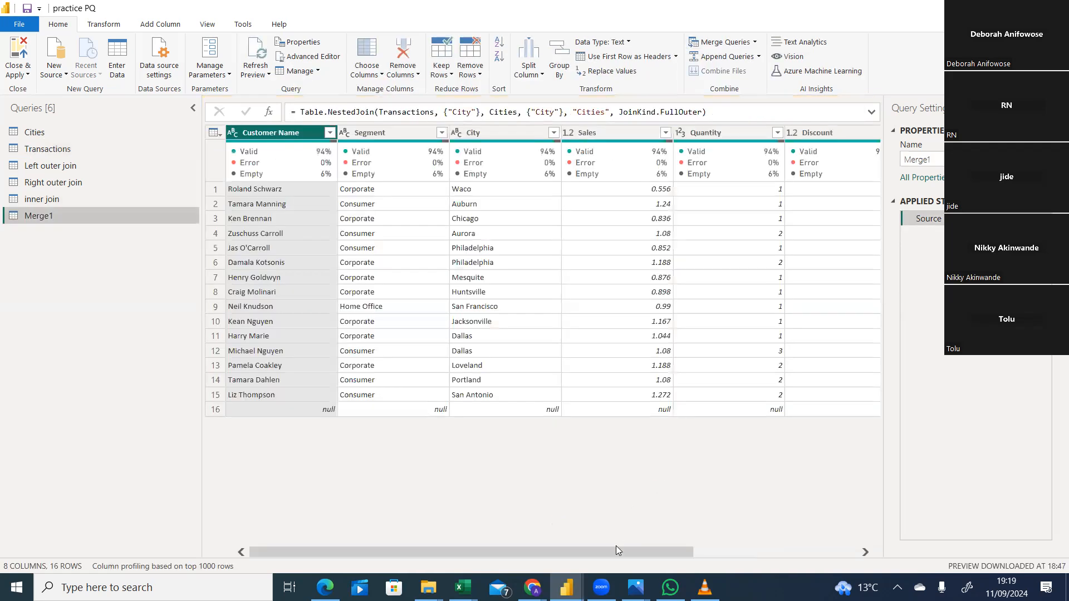
Expand the Cities column of the merged query to include City, State and Region without the original column name as prefix.
{"action": "left_click_drag", "start_coordinate": [617, 550], "coordinate": [1001, 508]}
{"action": "left_click", "coordinate": [872, 133]}
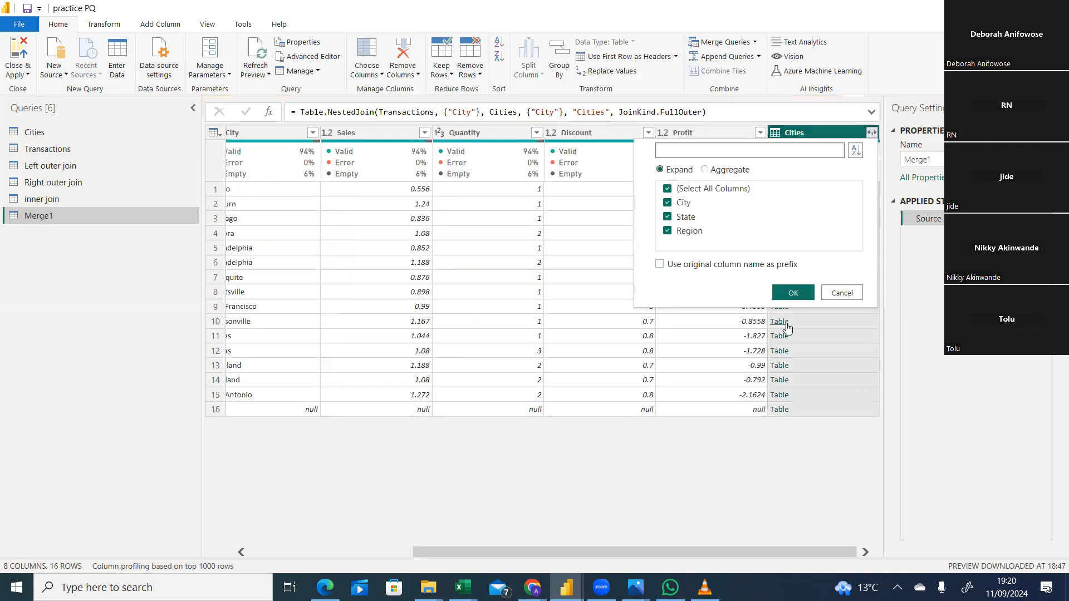
{"action": "left_click", "coordinate": [793, 293]}
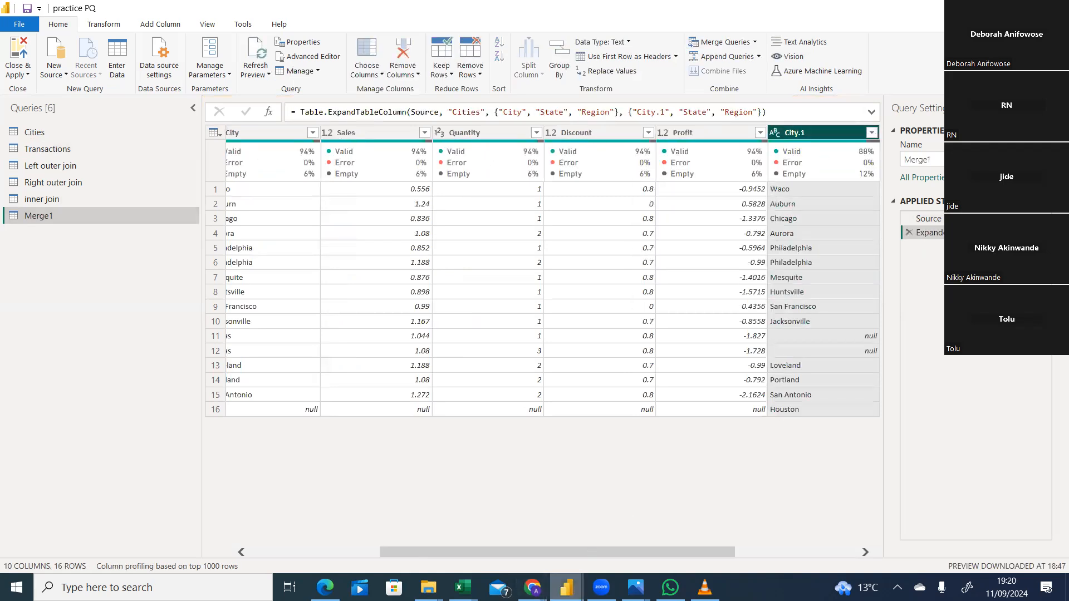
Switch to the 3. Merge Queries 3.1 workbook, fill H25:R40 on Sheet2 with yellow, and widen column R to fit the city names.
{"action": "left_click_drag", "start_coordinate": [593, 556], "coordinate": [680, 528]}
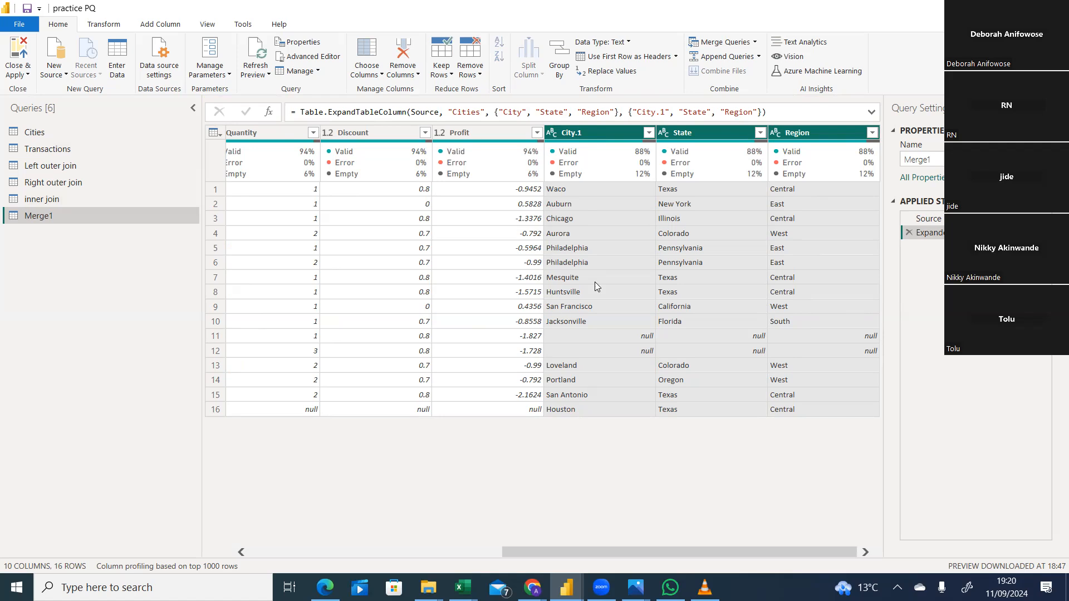
{"action": "left_click_drag", "start_coordinate": [602, 552], "coordinate": [253, 547]}
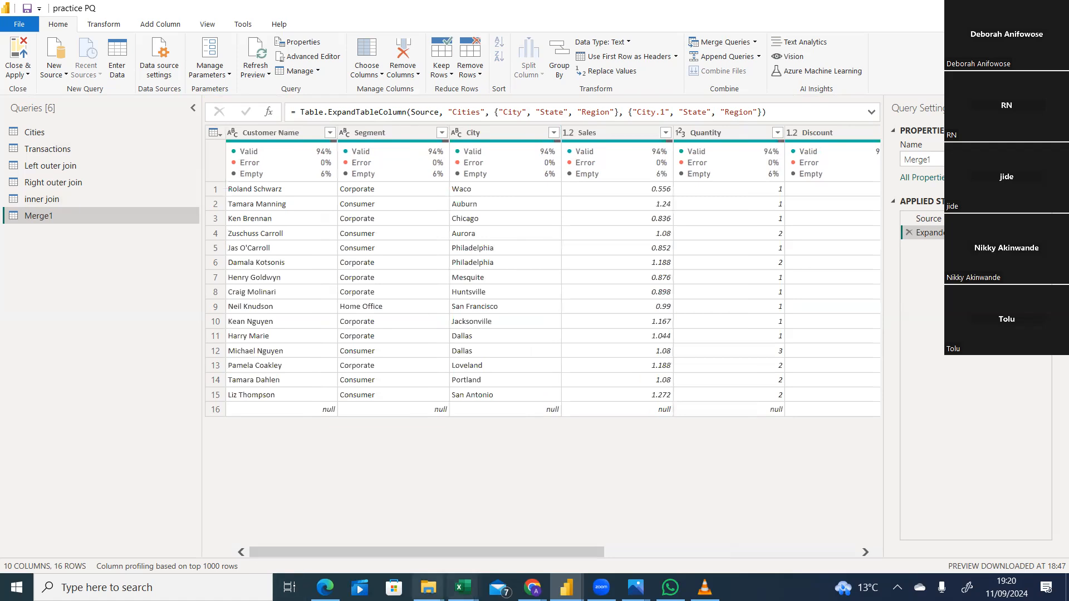
{"action": "mouse_move", "coordinate": [463, 588]}
{"action": "left_click", "coordinate": [600, 530]}
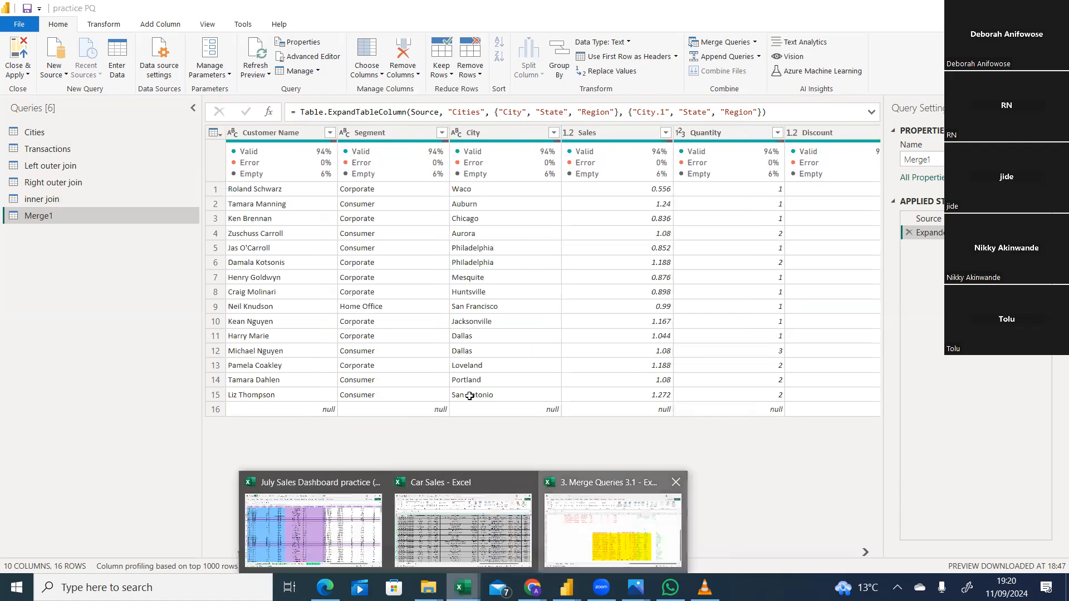
{"action": "left_click", "coordinate": [410, 313]}
{"action": "left_click_drag", "start_coordinate": [543, 326], "coordinate": [913, 514]}
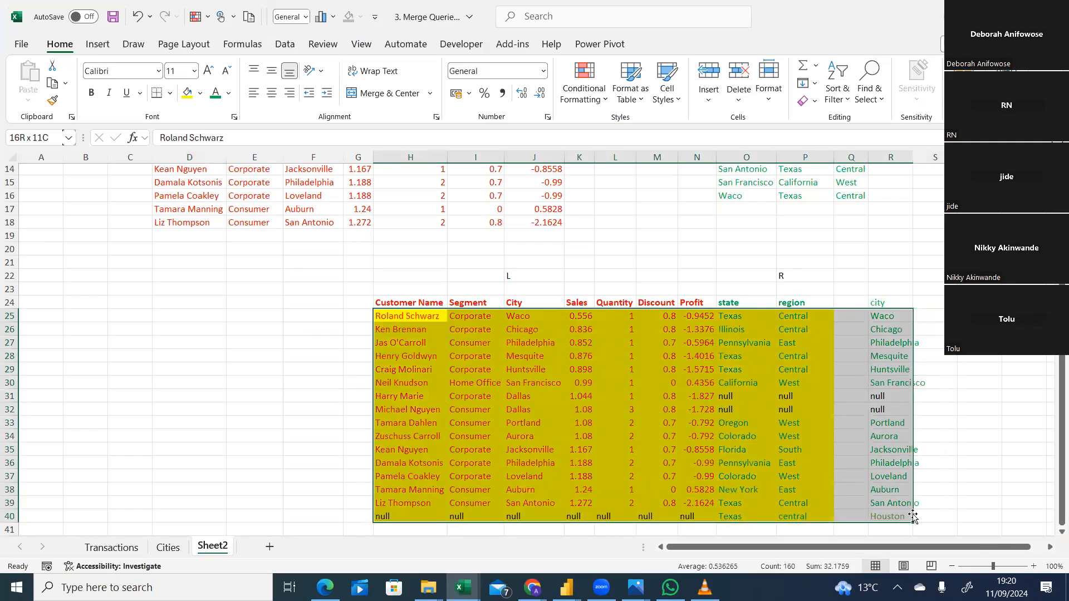
{"action": "left_click", "coordinate": [187, 93]}
{"action": "left_click", "coordinate": [746, 222]}
{"action": "left_click_drag", "start_coordinate": [911, 160], "coordinate": [937, 160]}
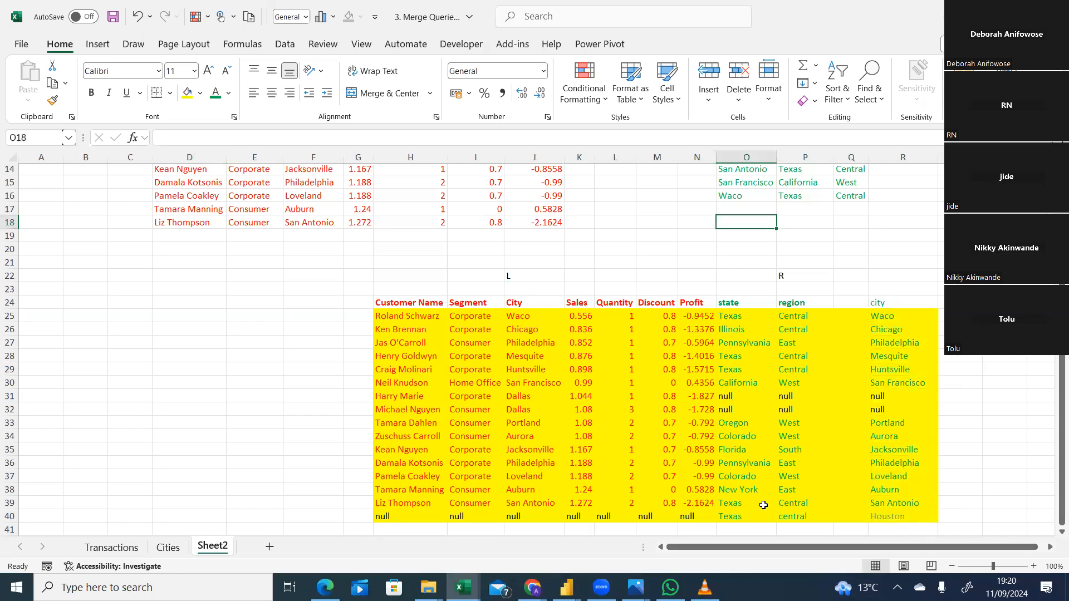
Switch back to the practice PQ query editor and examine the Merge1 rows across both the Transactions and Cities columns.
{"action": "left_click", "coordinate": [567, 587]}
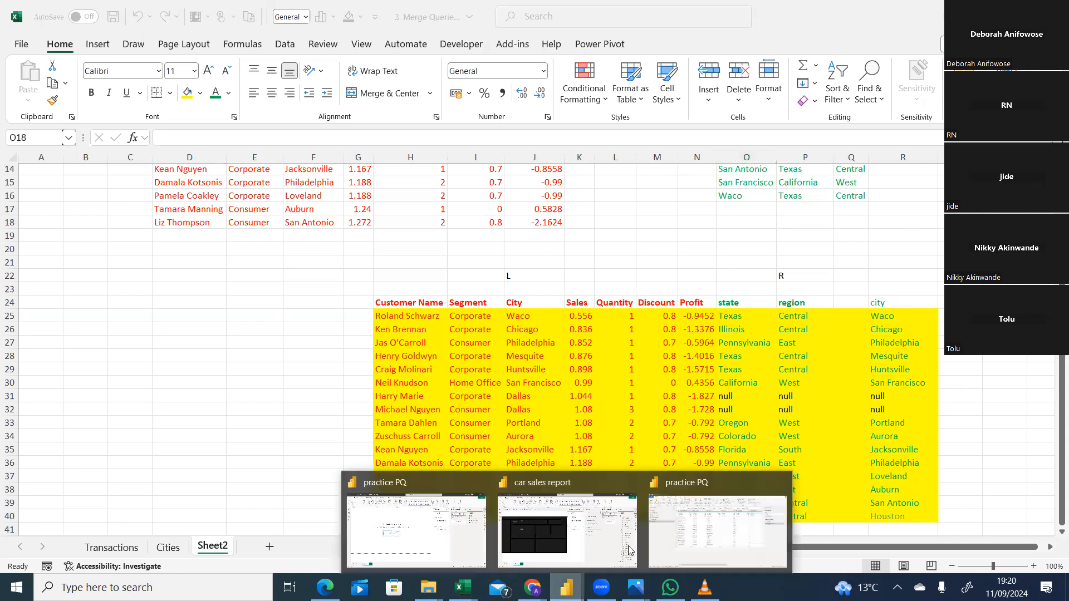
{"action": "left_click", "coordinate": [713, 548]}
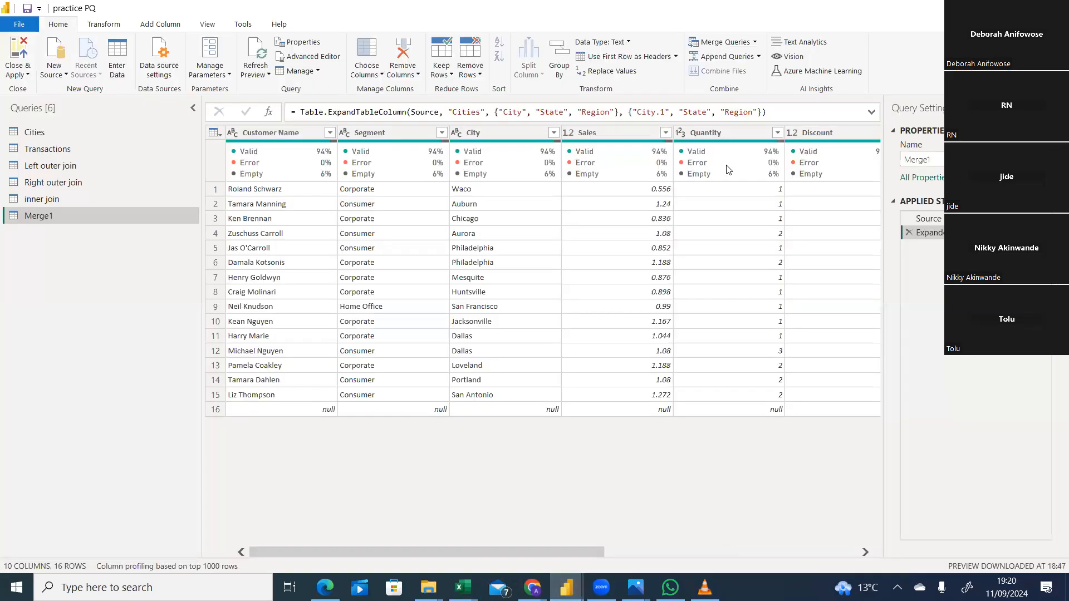
{"action": "left_click", "coordinate": [658, 551]}
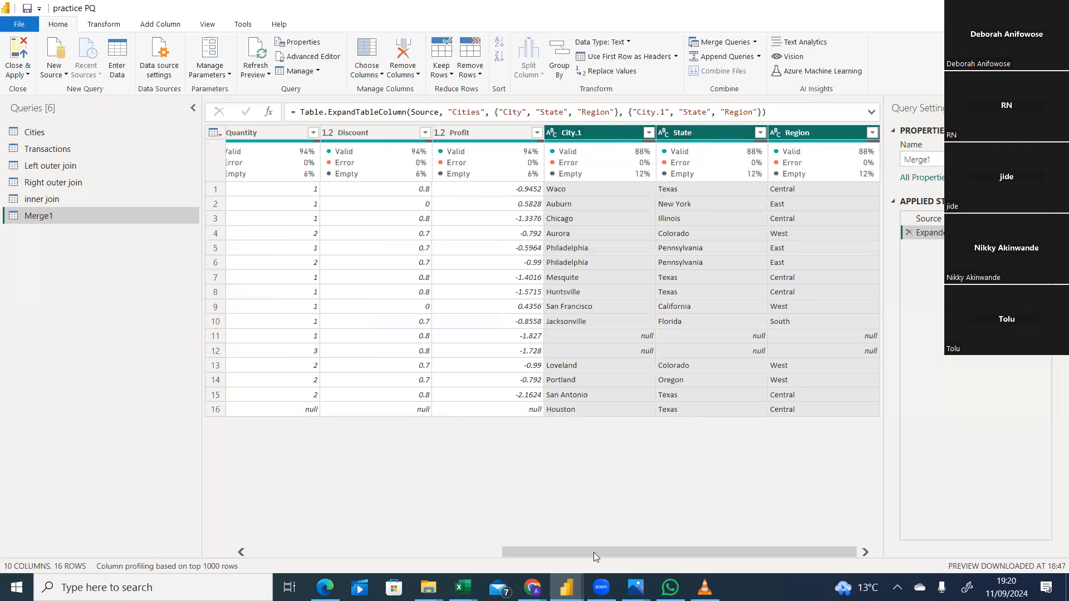
{"action": "left_click_drag", "start_coordinate": [594, 552], "coordinate": [289, 551]}
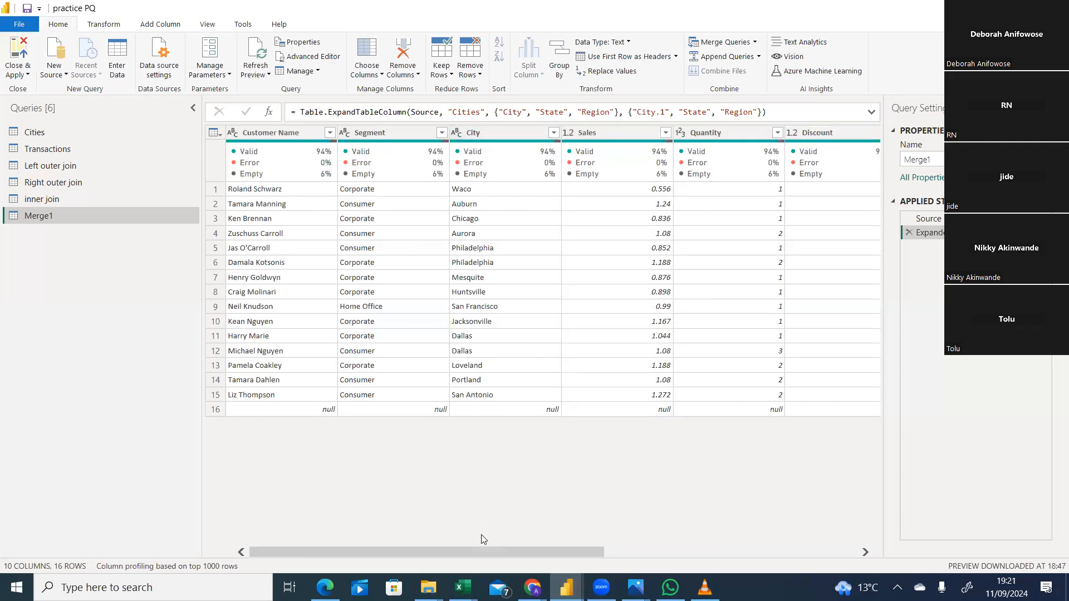
{"action": "left_click_drag", "start_coordinate": [482, 550], "coordinate": [922, 550]}
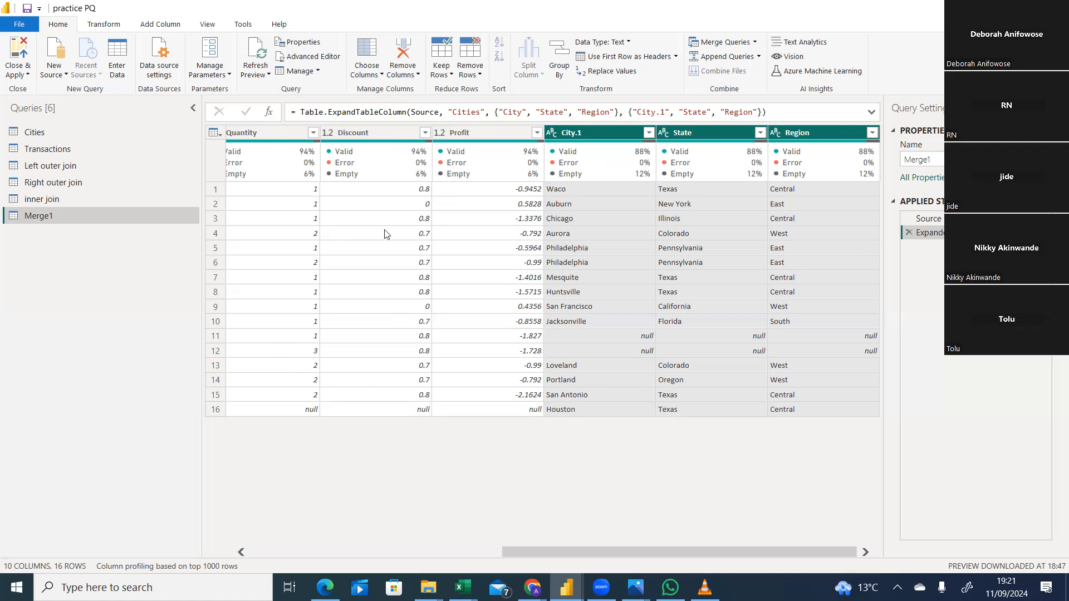
{"action": "left_click_drag", "start_coordinate": [620, 550], "coordinate": [326, 554]}
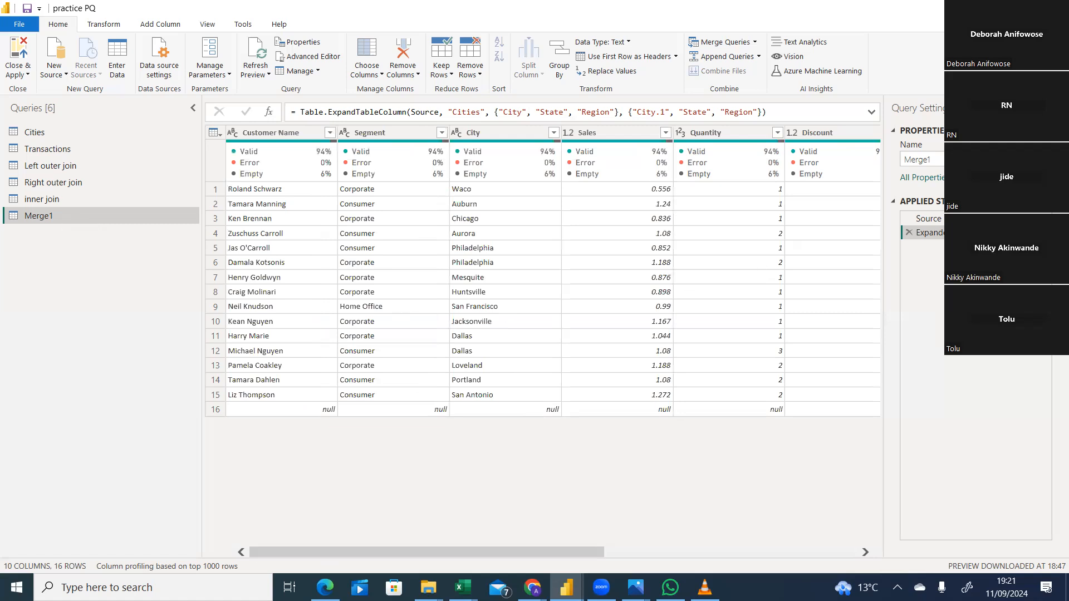
Edit the Cities expansion step of Merge1 to leave out City and keep only State and Region, then recheck its settings.
{"action": "left_click", "coordinate": [1044, 233]}
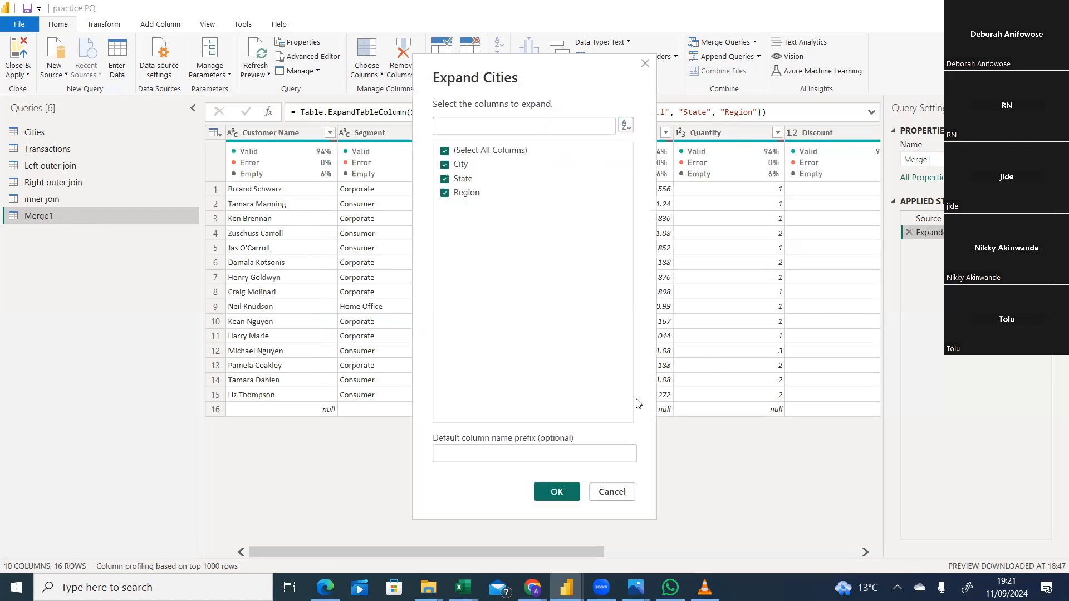
{"action": "left_click", "coordinate": [445, 166]}
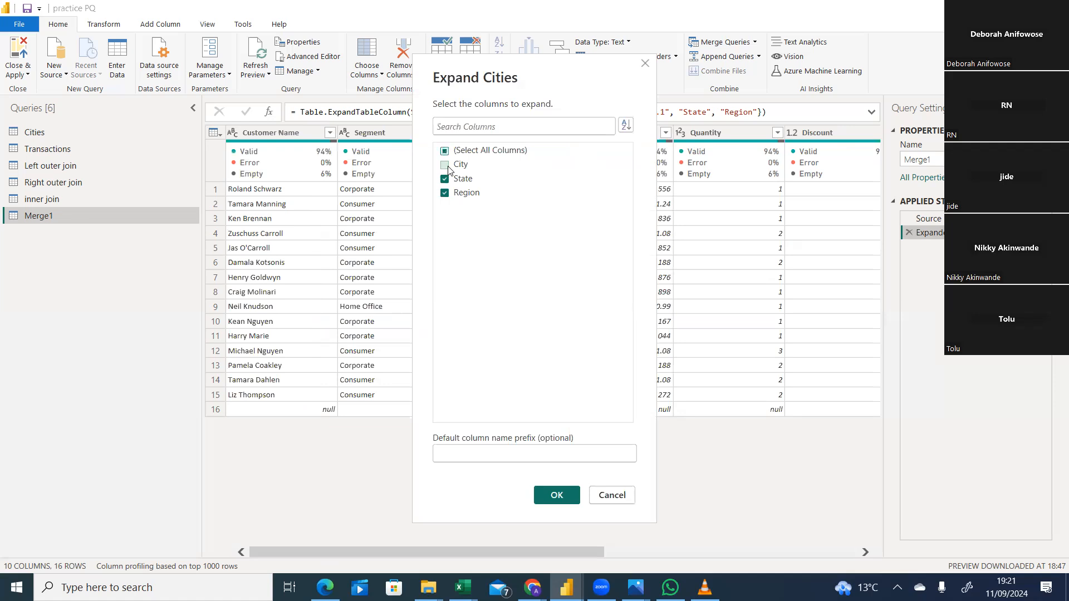
{"action": "left_click", "coordinate": [555, 500]}
{"action": "left_click_drag", "start_coordinate": [541, 552], "coordinate": [904, 503]}
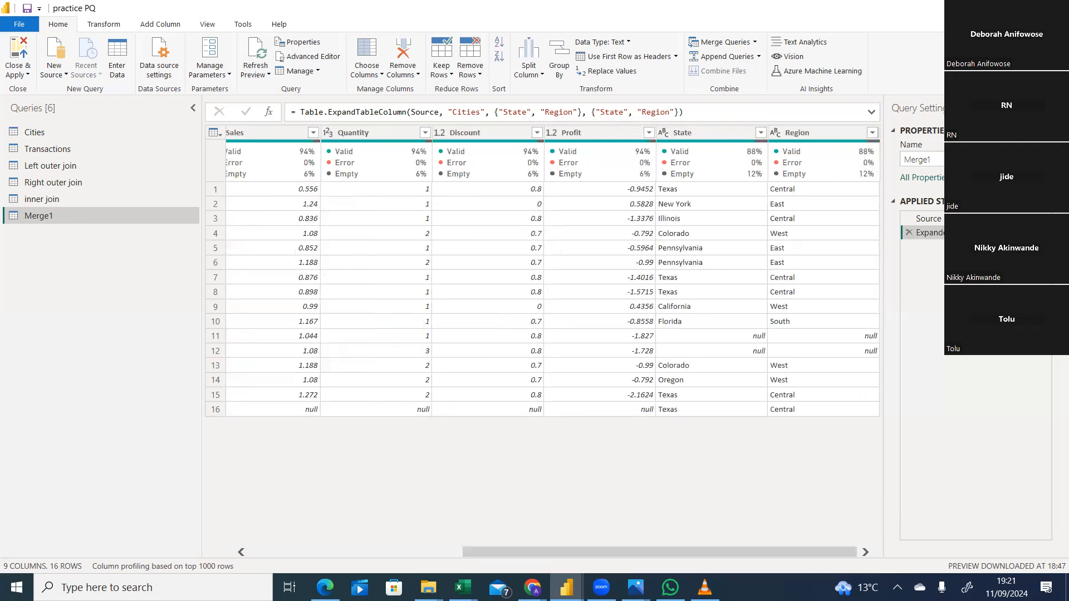
{"action": "left_click", "coordinate": [1045, 232]}
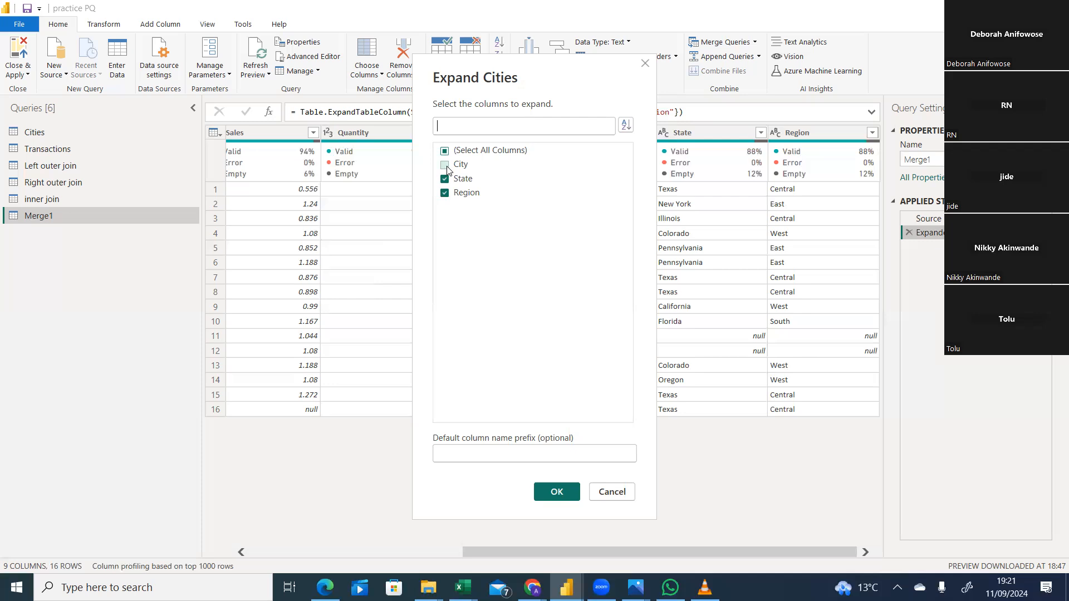
{"action": "left_click", "coordinate": [552, 493]}
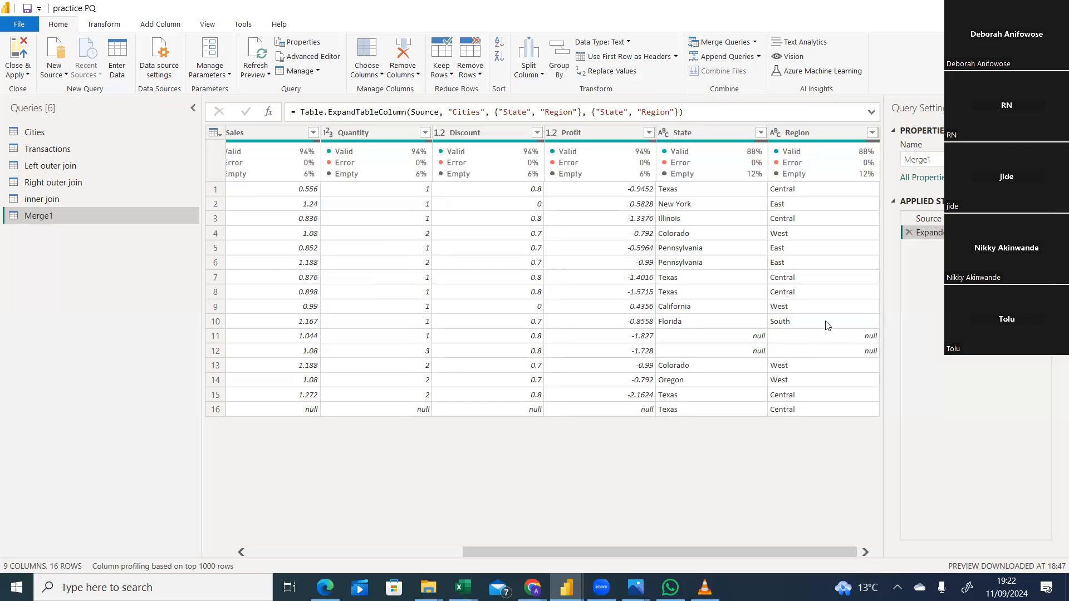
Rename the Merge1 query as full outer.
{"action": "right_click", "coordinate": [139, 221]}
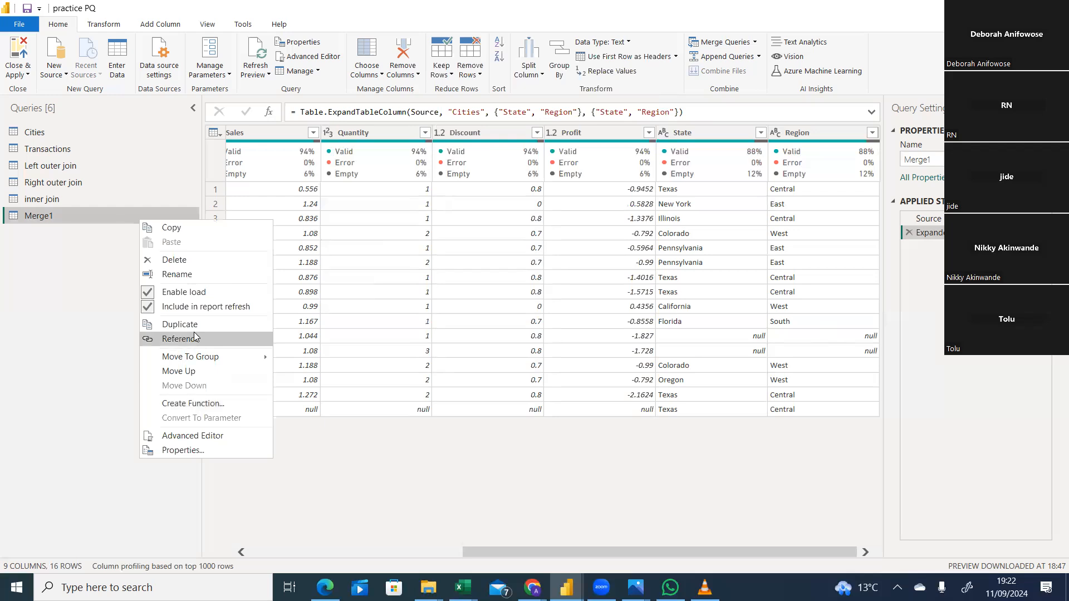
{"action": "left_click", "coordinate": [198, 280]}
{"action": "type", "text": "f"}
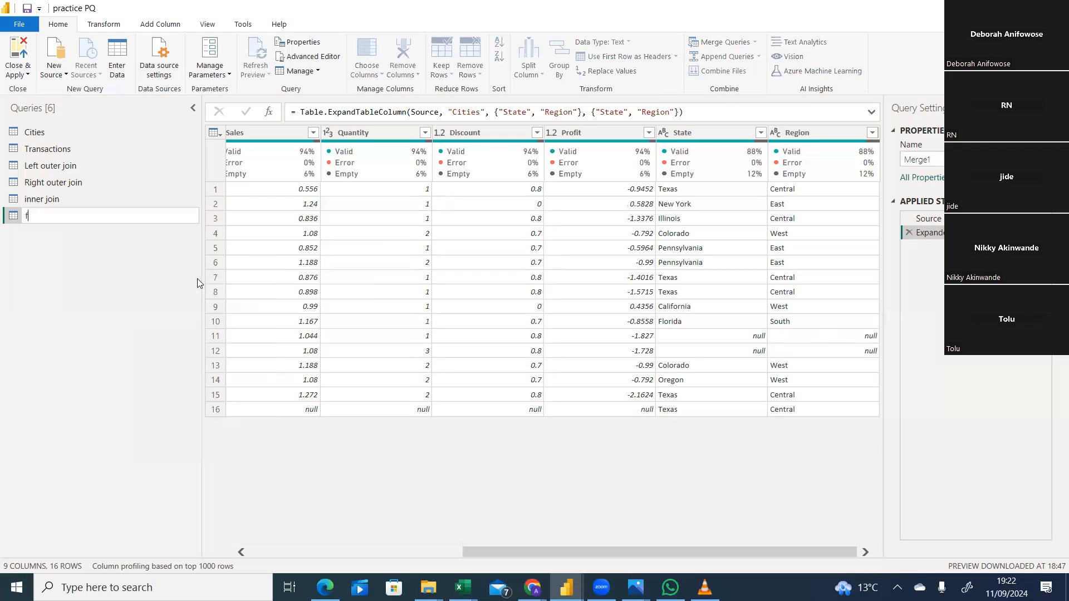
{"action": "type", "text": "ull outer"}
{"action": "key", "text": "Return"}
Switch to the Excel workbook and remove the fill colour from H25:R40 on Sheet2.
{"action": "left_click", "coordinate": [463, 588]}
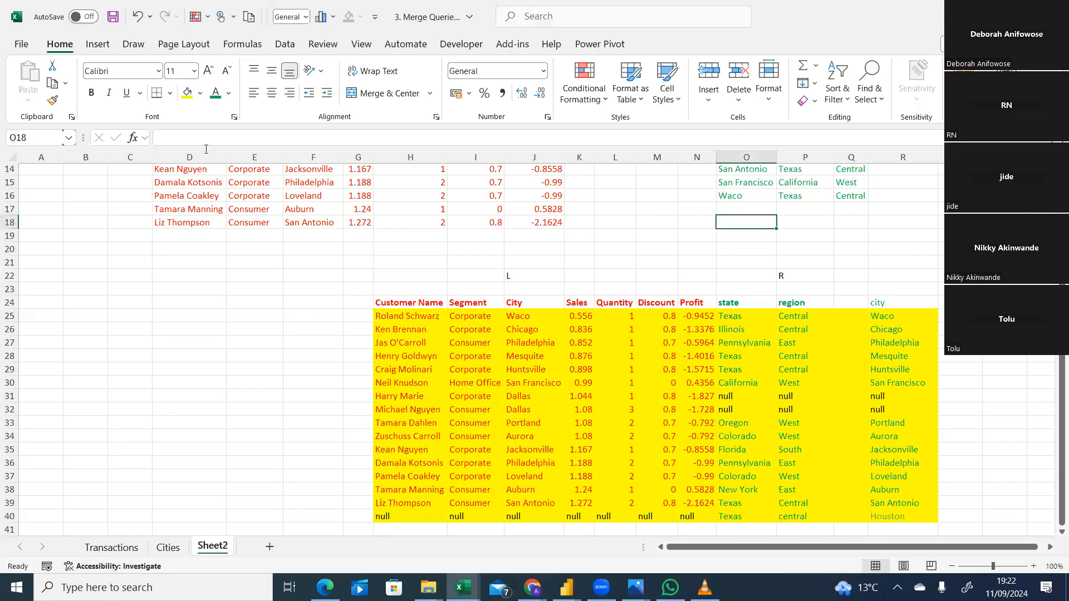
{"action": "left_click_drag", "start_coordinate": [410, 315], "coordinate": [899, 513]}
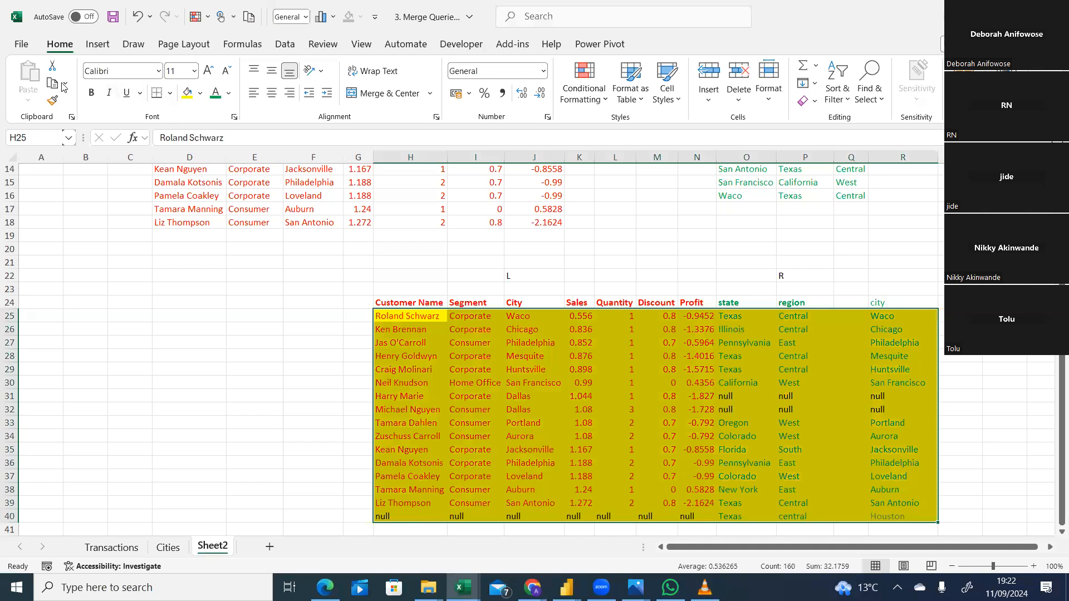
{"action": "left_click", "coordinate": [202, 93]}
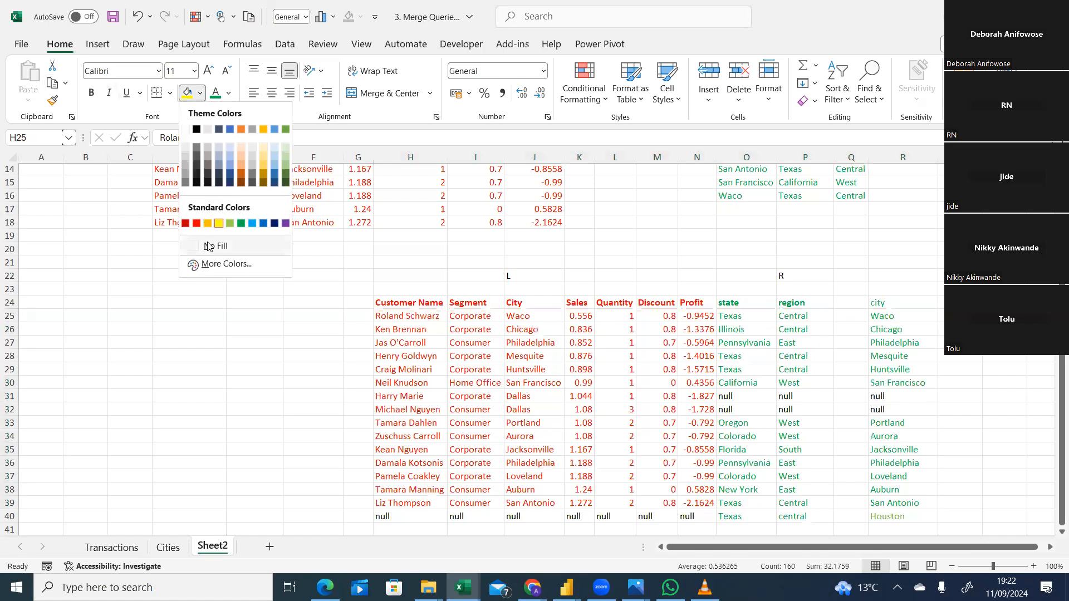
{"action": "left_click", "coordinate": [206, 242]}
{"action": "left_click", "coordinate": [221, 368]}
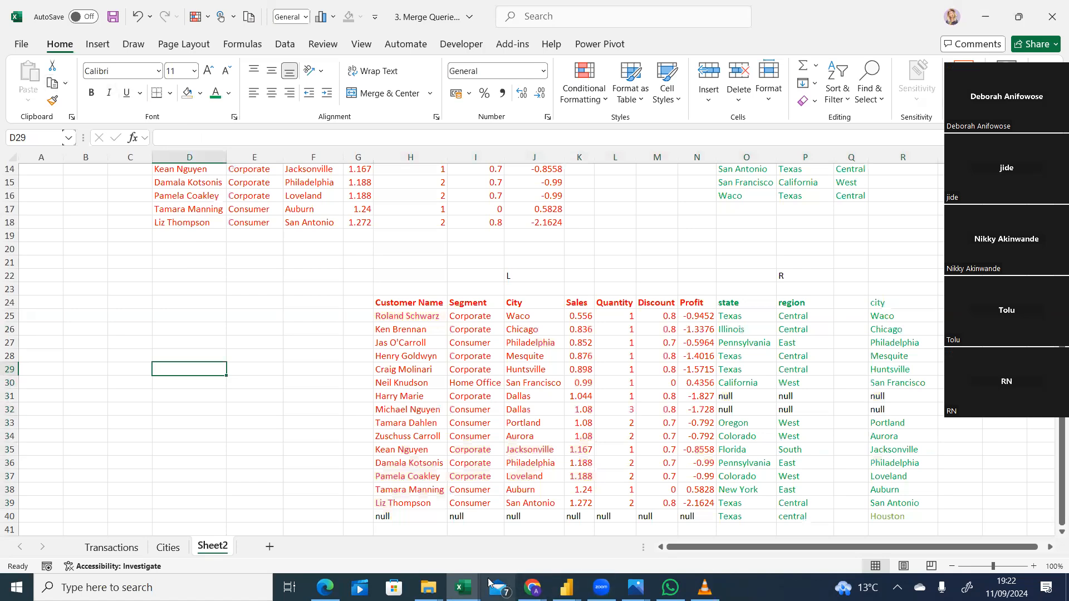
Return to the practice PQ query editor and commit the query name full outer.
{"action": "left_click", "coordinate": [986, 18]}
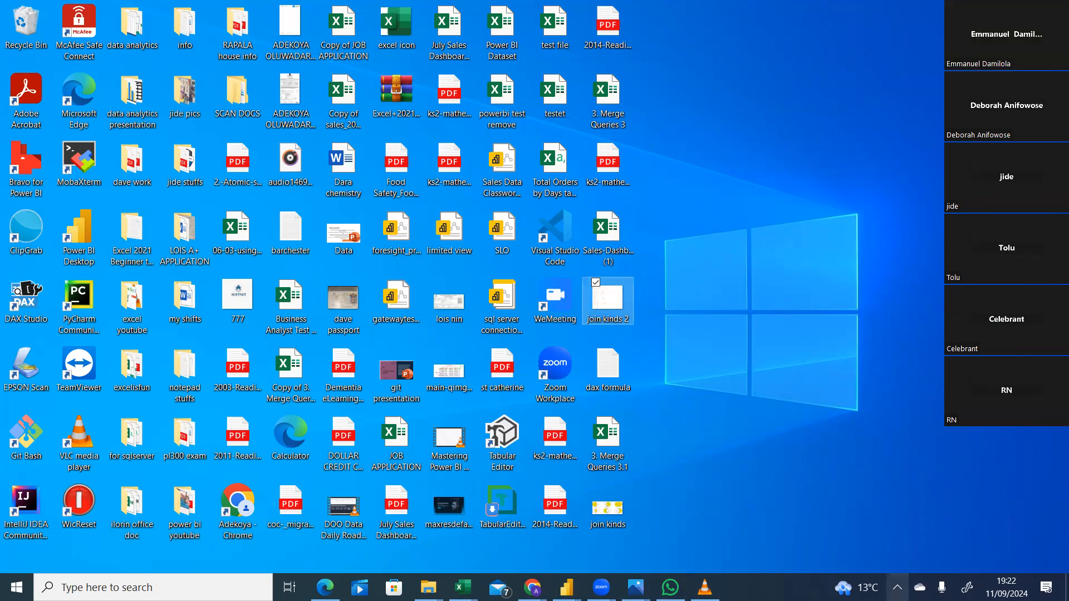
{"action": "left_click", "coordinate": [897, 588]}
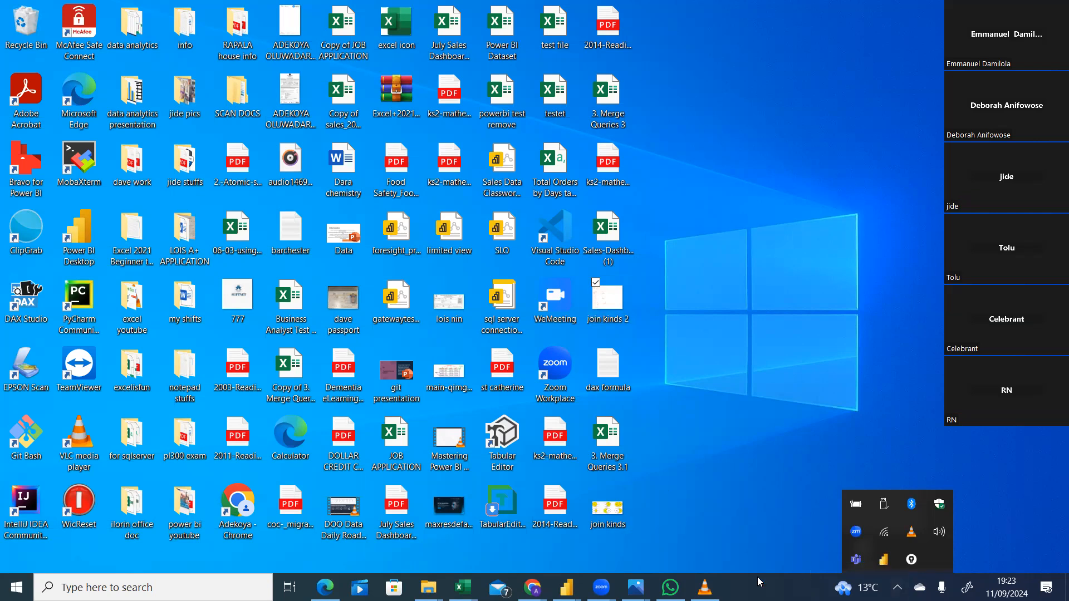
{"action": "left_click", "coordinate": [565, 587]}
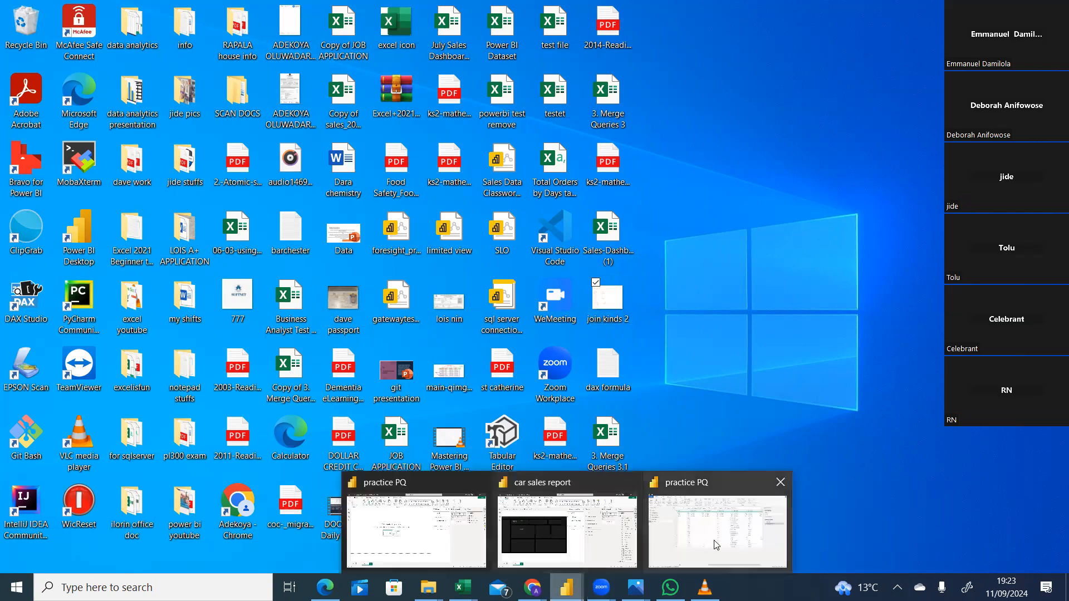
{"action": "left_click", "coordinate": [718, 535]}
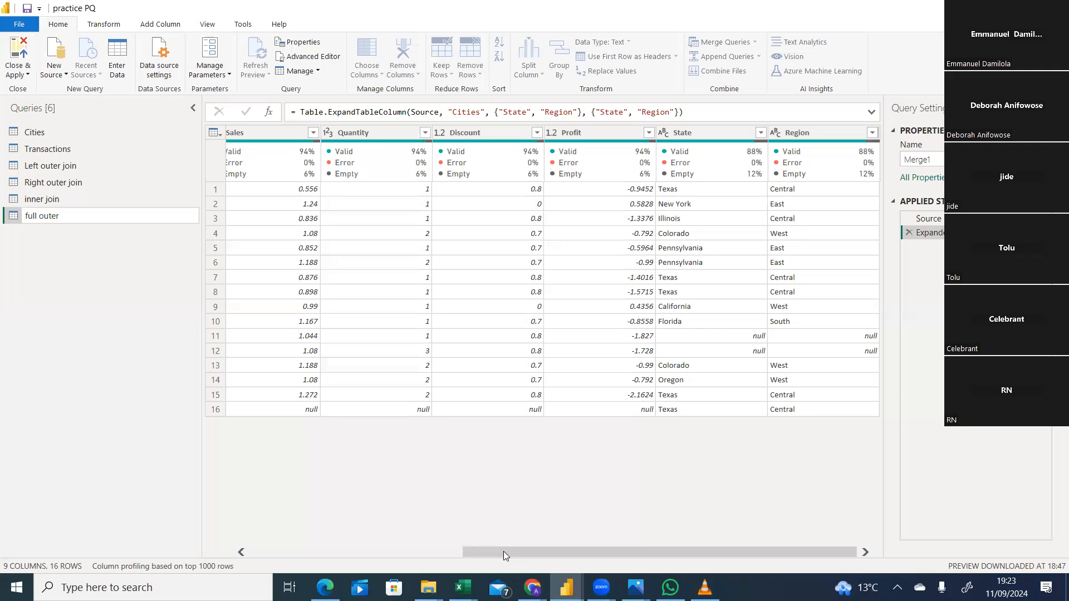
{"action": "mouse_move", "coordinate": [504, 550]}
{"action": "left_mouse_down"}
{"action": "mouse_move", "coordinate": [391, 545]}
{"action": "mouse_move", "coordinate": [504, 550]}
{"action": "left_mouse_up"}
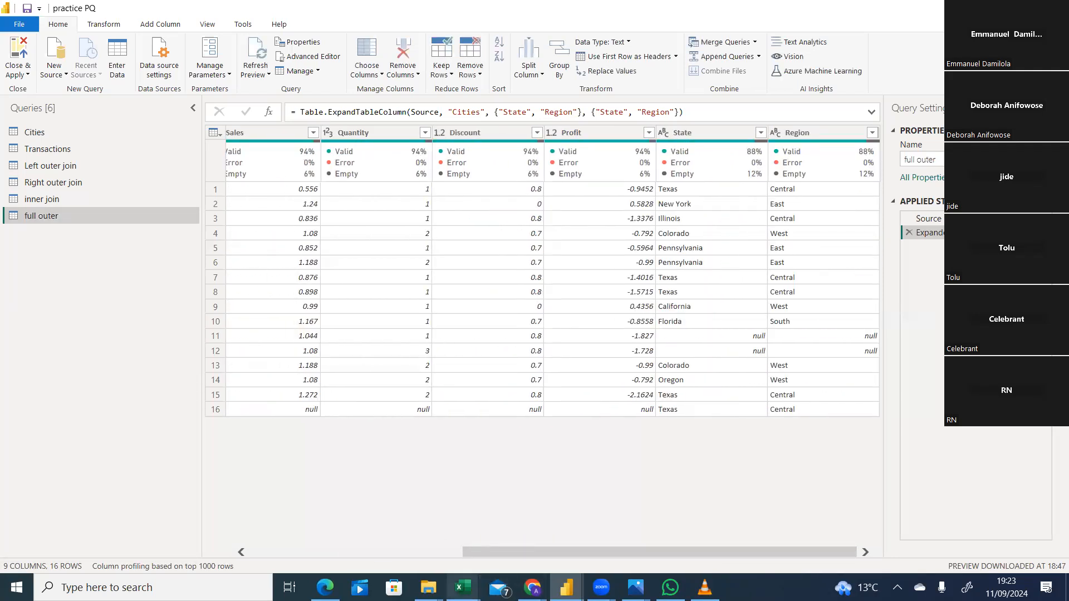
{"action": "mouse_move", "coordinate": [462, 587]}
{"action": "left_click", "coordinate": [621, 540]}
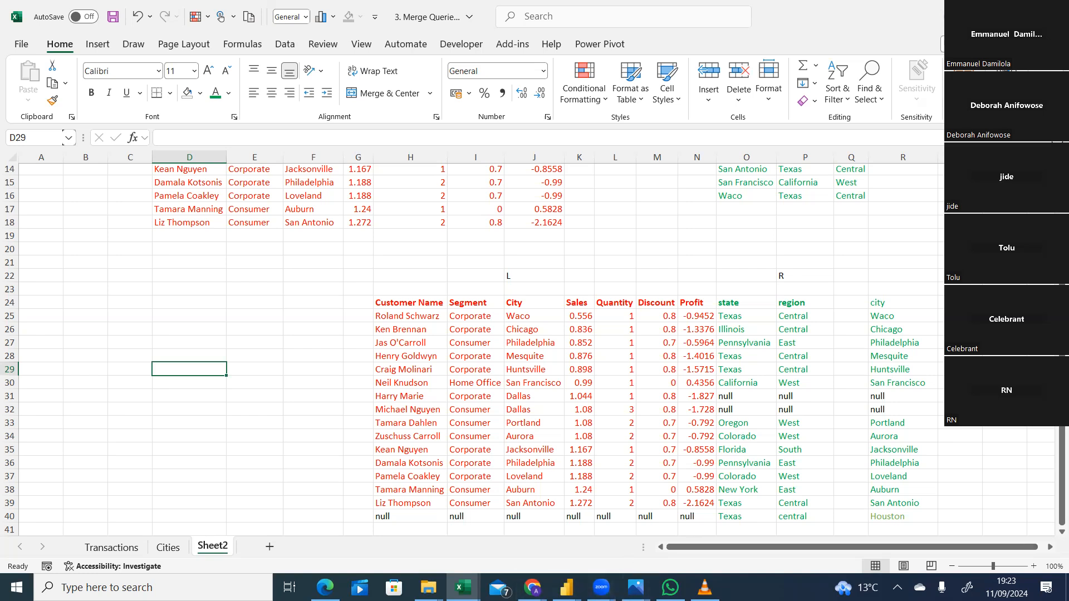
{"action": "key", "text": "alt+Tab"}
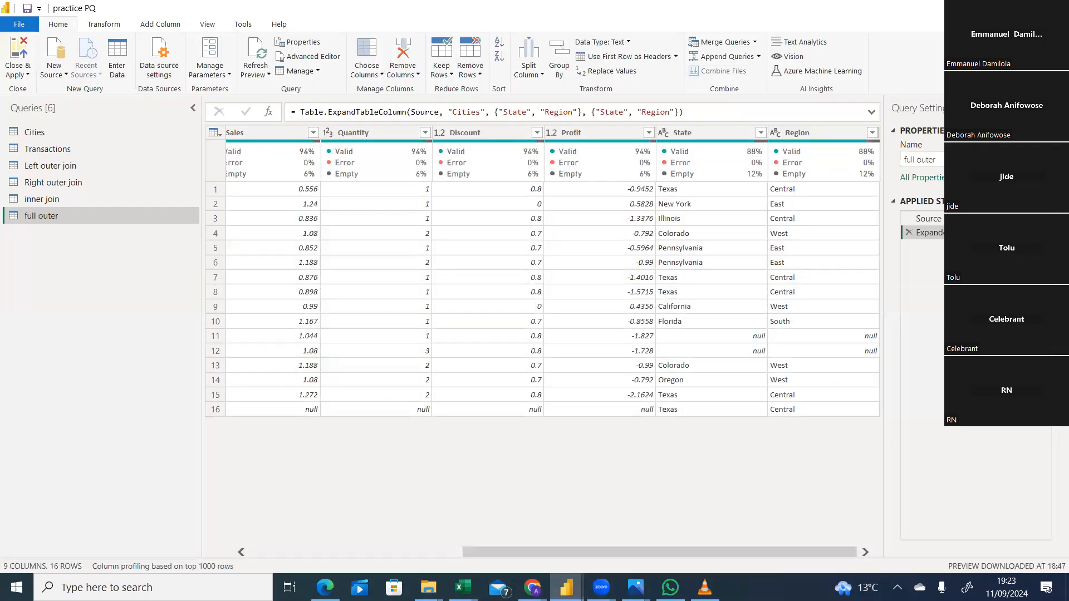
Open the join kinds 2 image from the desktop, examine its sketches of matched and unmatched rows, and minimize it.
{"action": "key", "text": "super+d"}
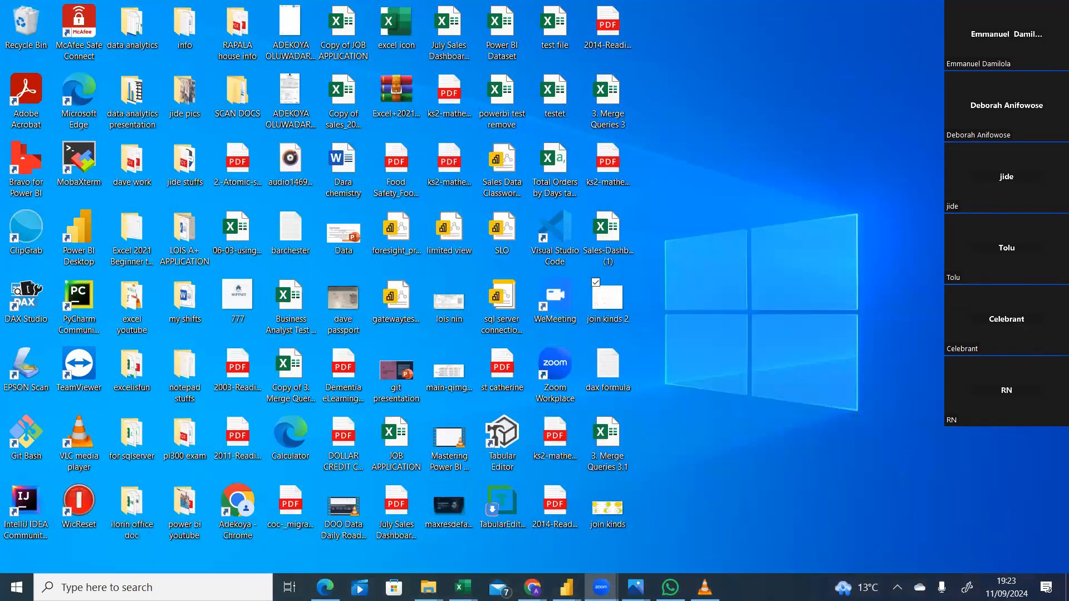
{"action": "double_click", "coordinate": [612, 315]}
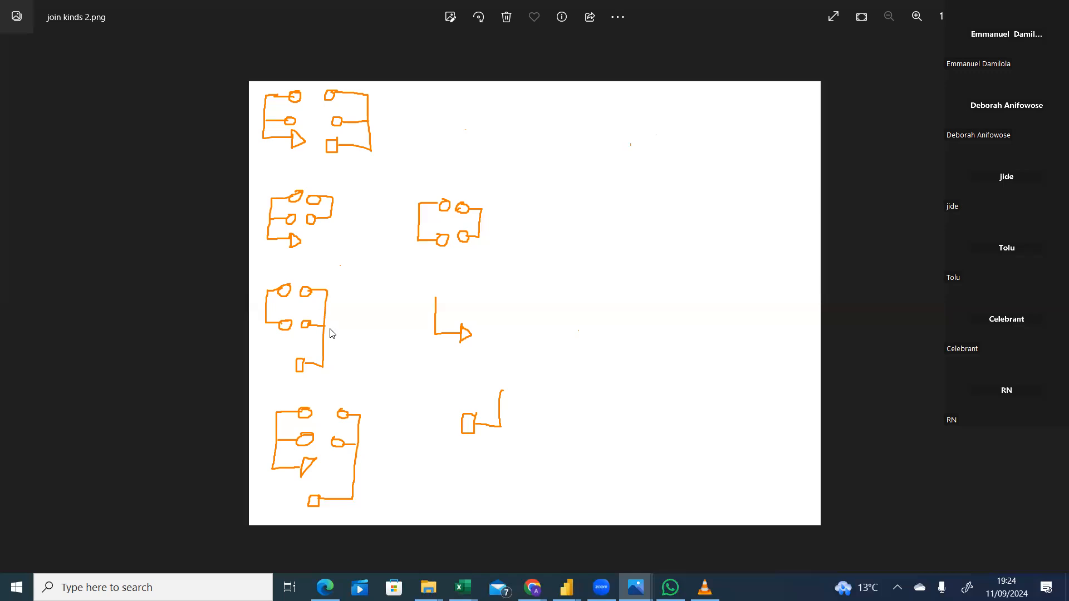
{"action": "left_click", "coordinate": [776, 18]}
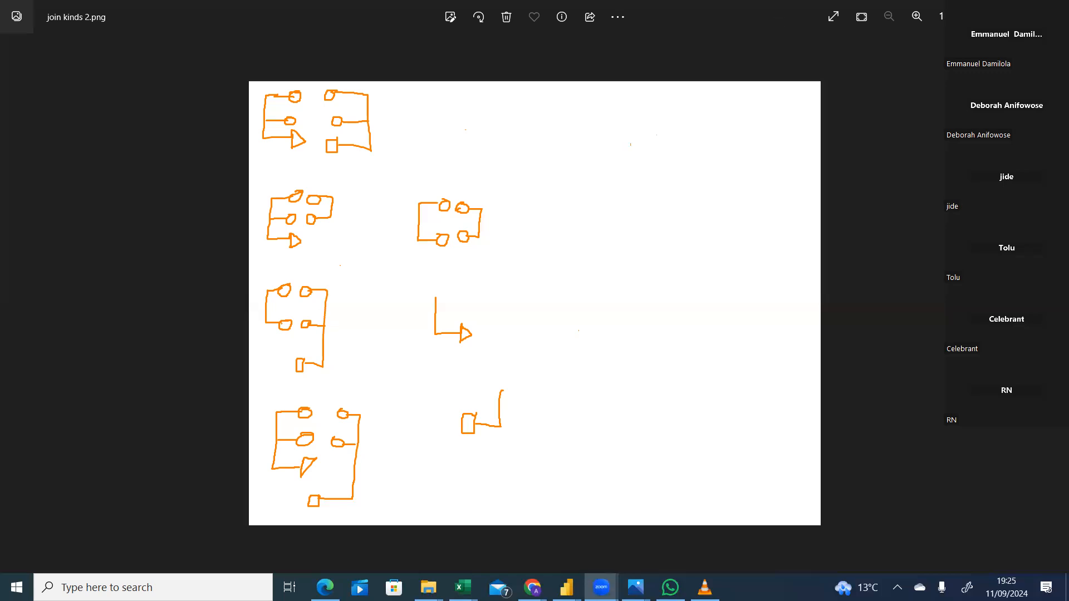
{"action": "left_click", "coordinate": [989, 10]}
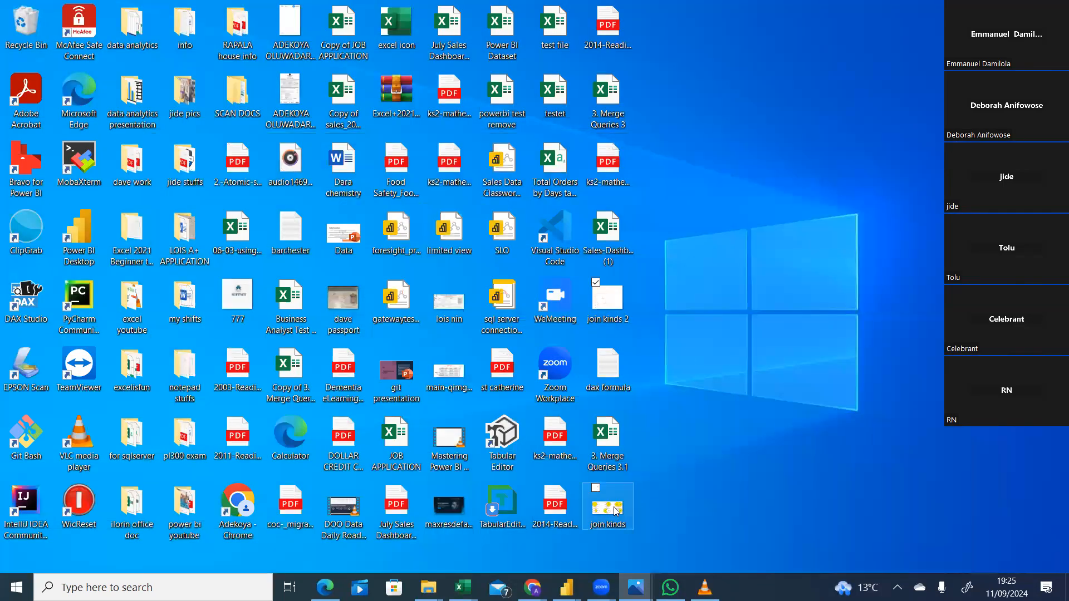
Open the join kinds image from the desktop to examine the Venn diagrams of the six join kinds.
{"action": "left_click", "coordinate": [394, 588]}
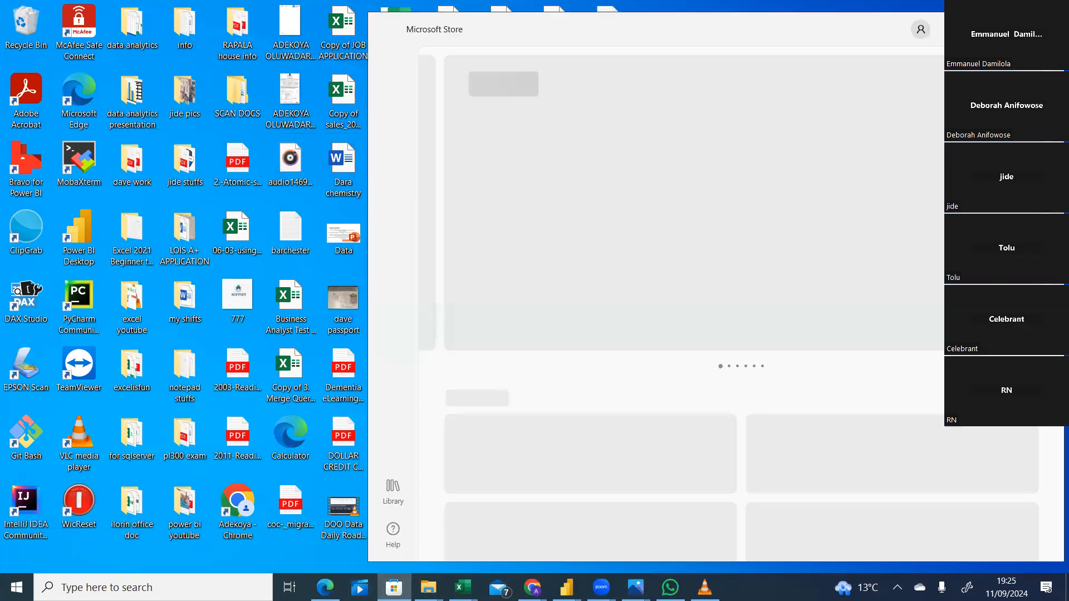
{"action": "left_click", "coordinate": [1052, 21]}
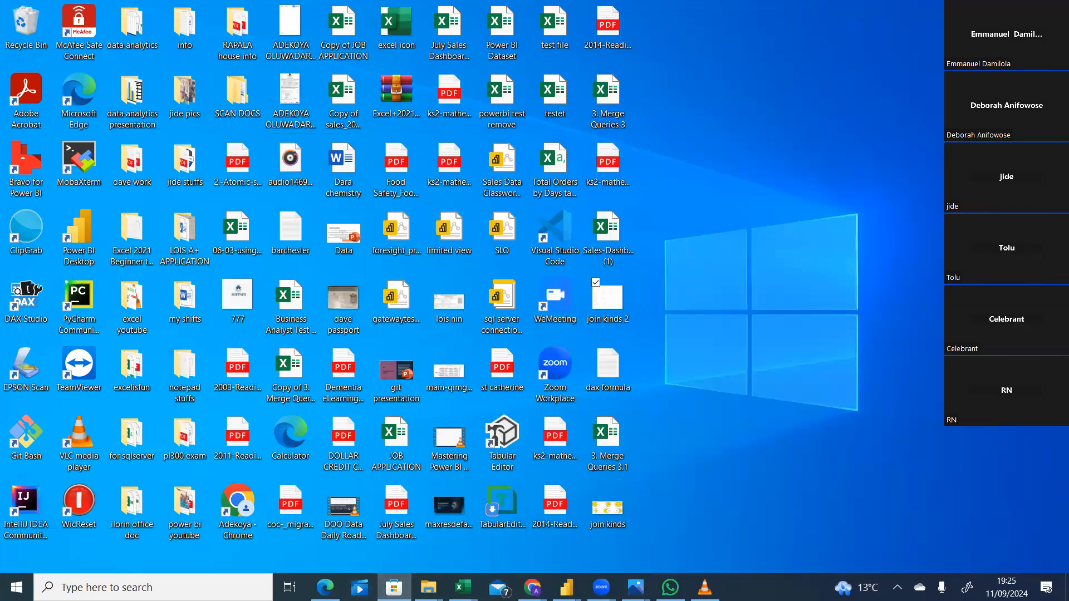
{"action": "left_click", "coordinate": [606, 515]}
{"action": "double_click", "coordinate": [605, 514]}
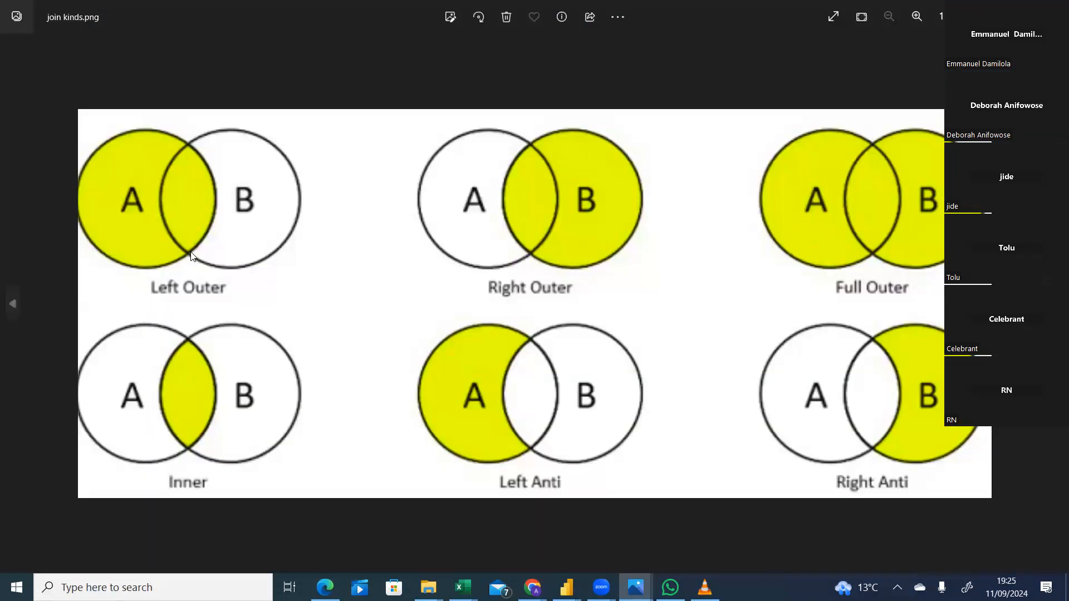
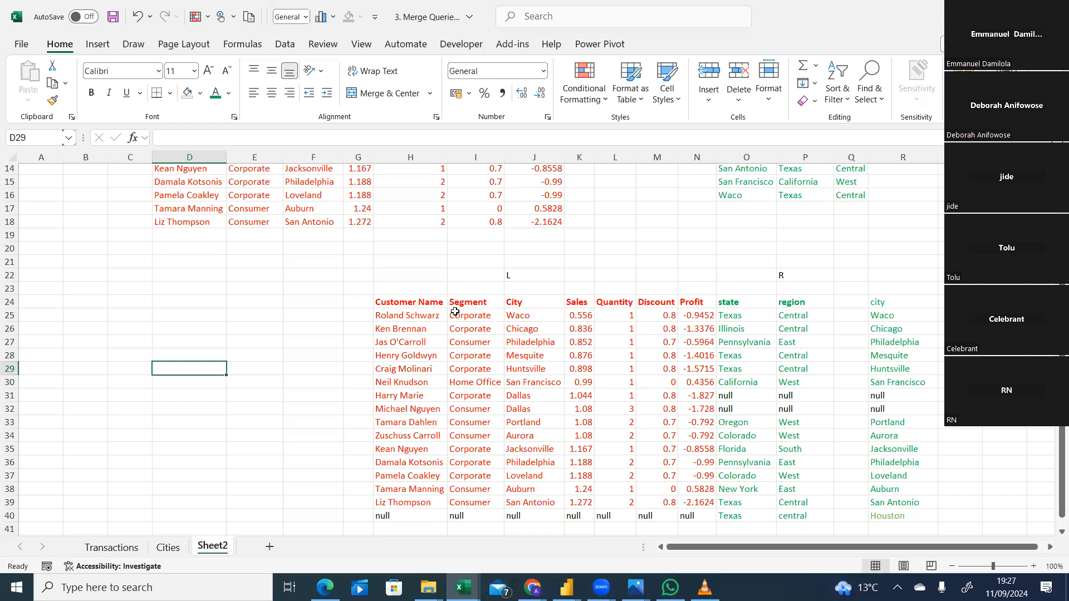
Fill the City values in J25:J39 and the joined rows H25:P39 on Sheet2 with yellow.
{"action": "left_click_drag", "start_coordinate": [408, 315], "coordinate": [685, 517]}
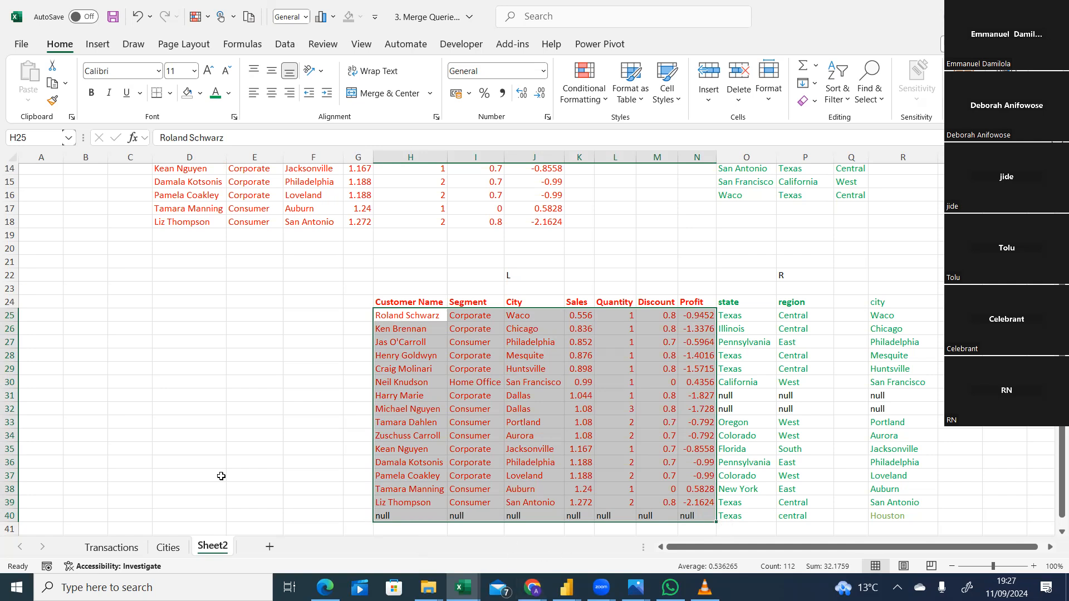
{"action": "left_click", "coordinate": [221, 476]}
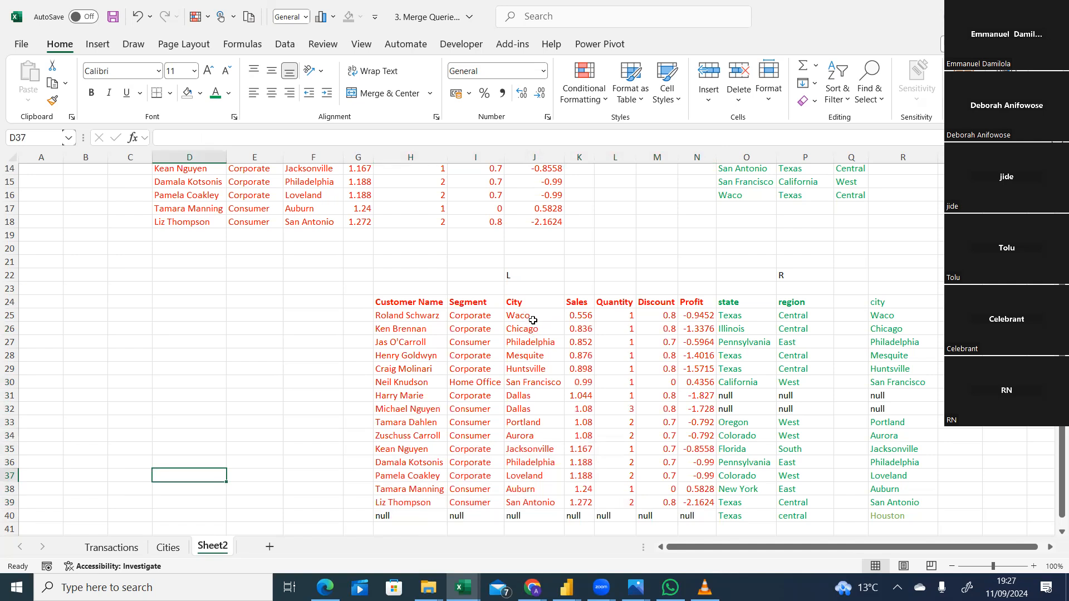
{"action": "left_click_drag", "start_coordinate": [533, 315], "coordinate": [536, 495]}
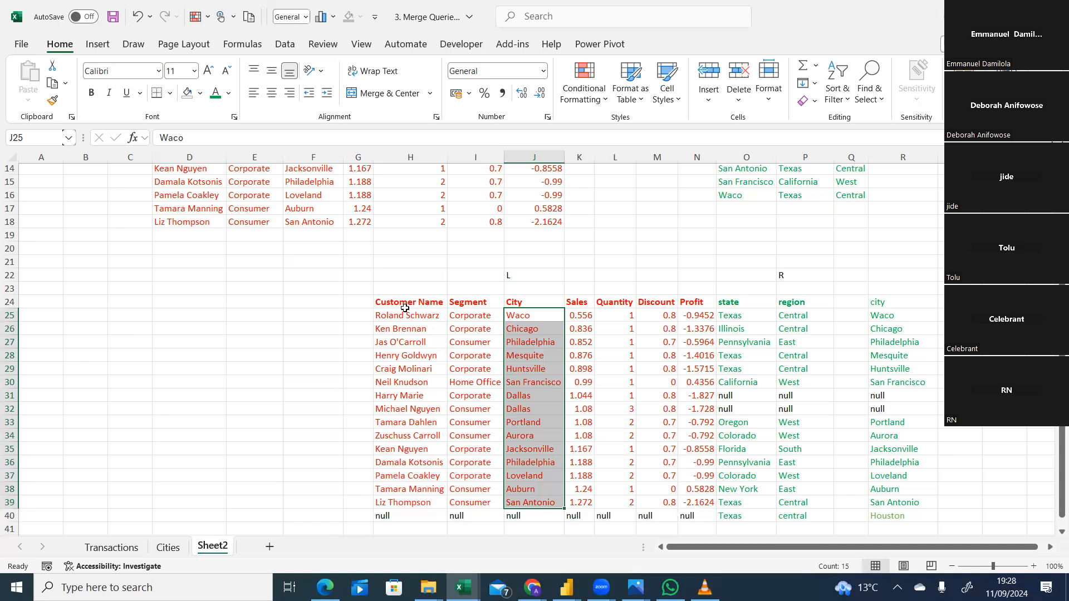
{"action": "left_click_drag", "start_coordinate": [530, 315], "coordinate": [528, 498]}
{"action": "left_click", "coordinate": [200, 97]}
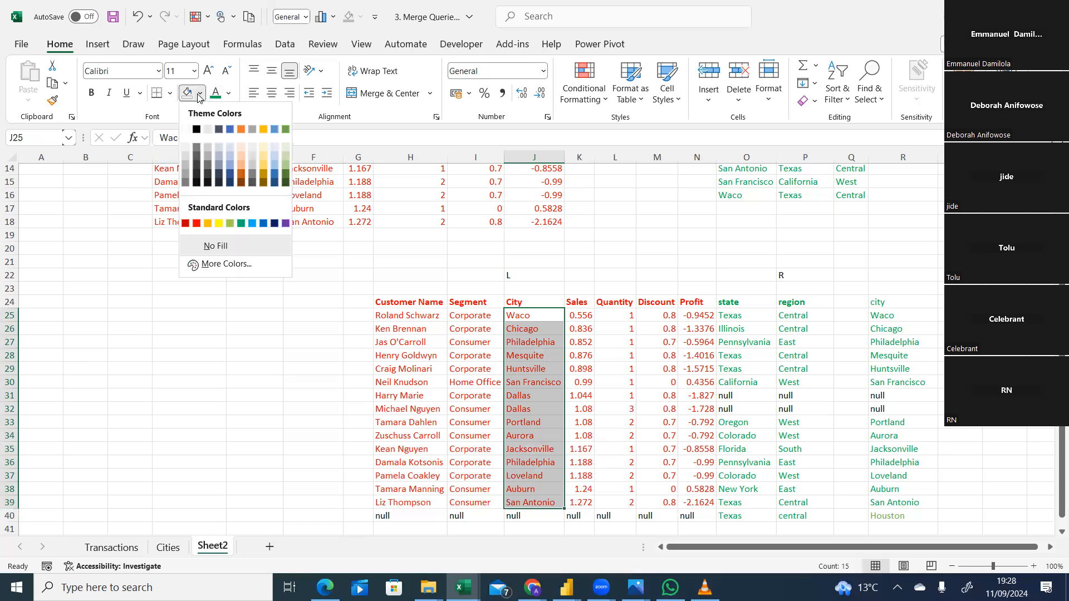
{"action": "left_click", "coordinate": [219, 223]}
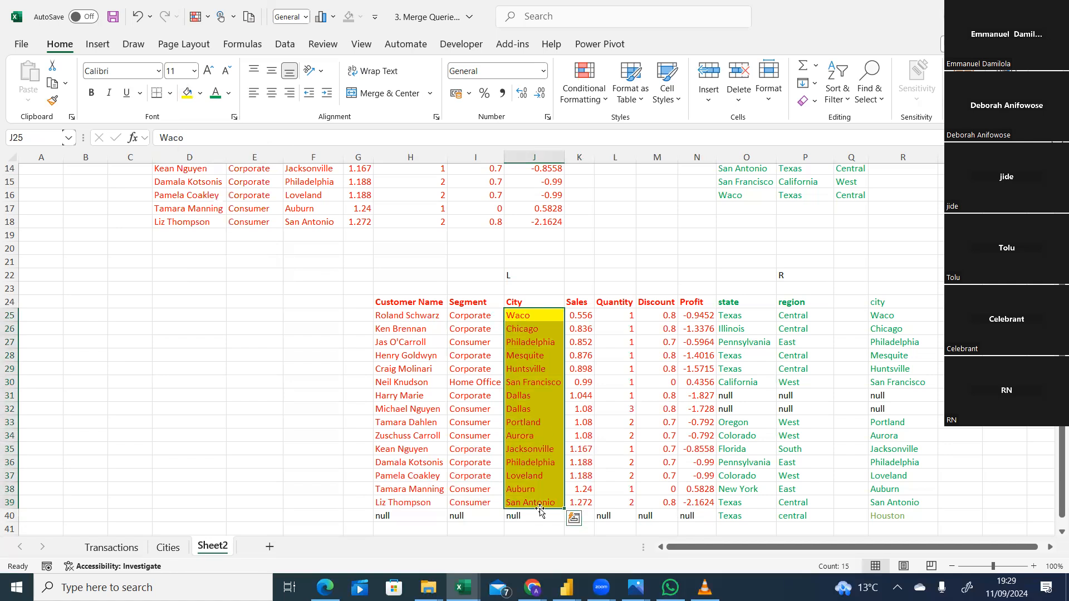
{"action": "left_click_drag", "start_coordinate": [382, 313], "coordinate": [830, 498]}
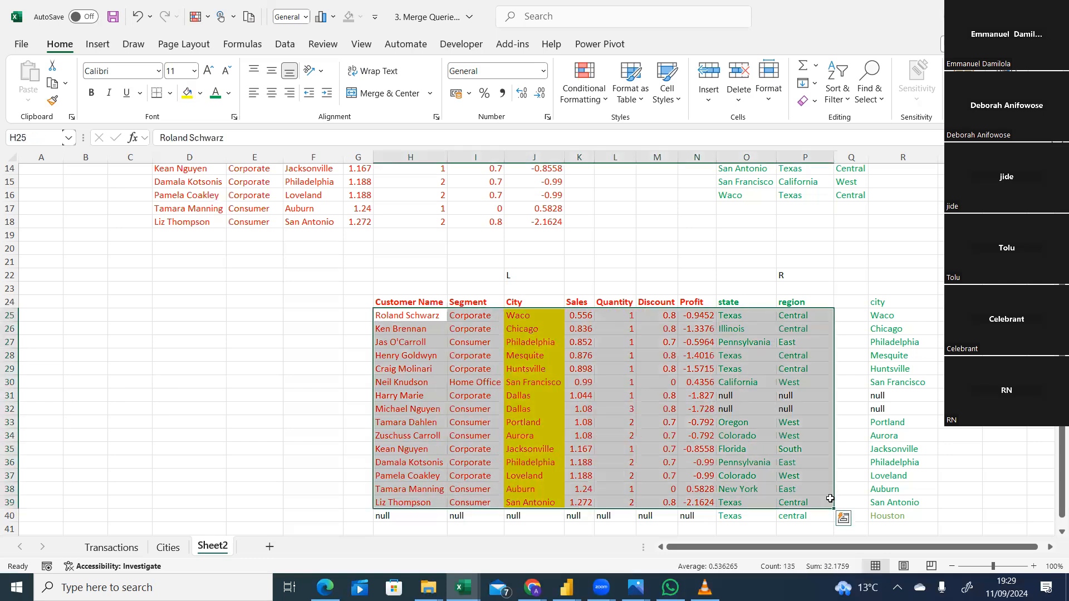
{"action": "left_click", "coordinate": [186, 94]}
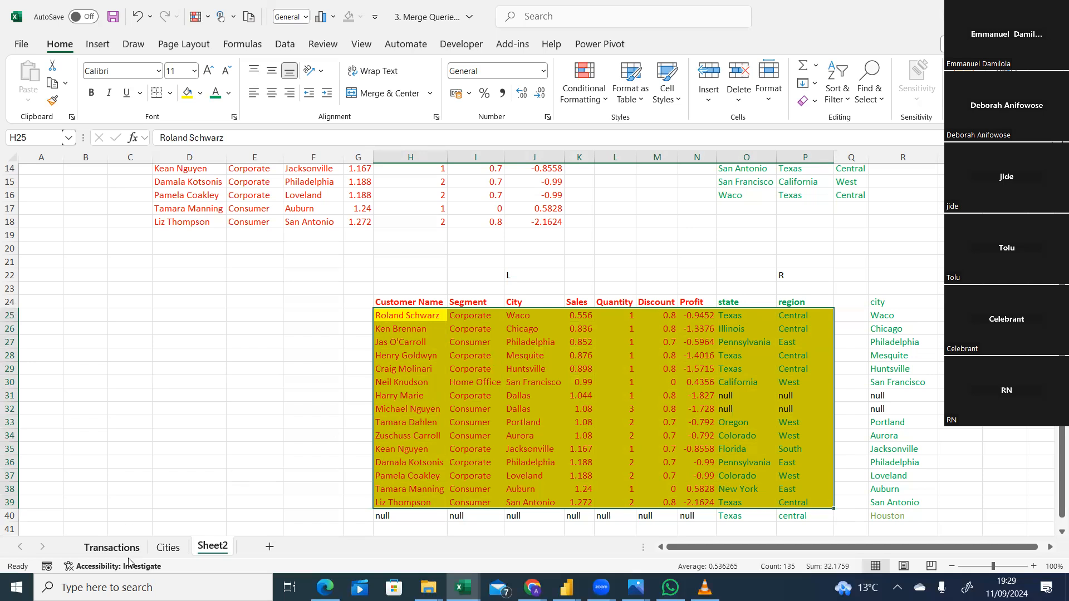
Compare the city lists on the Cities and Transactions sheets and return to Sheet2.
{"action": "left_click", "coordinate": [168, 547]}
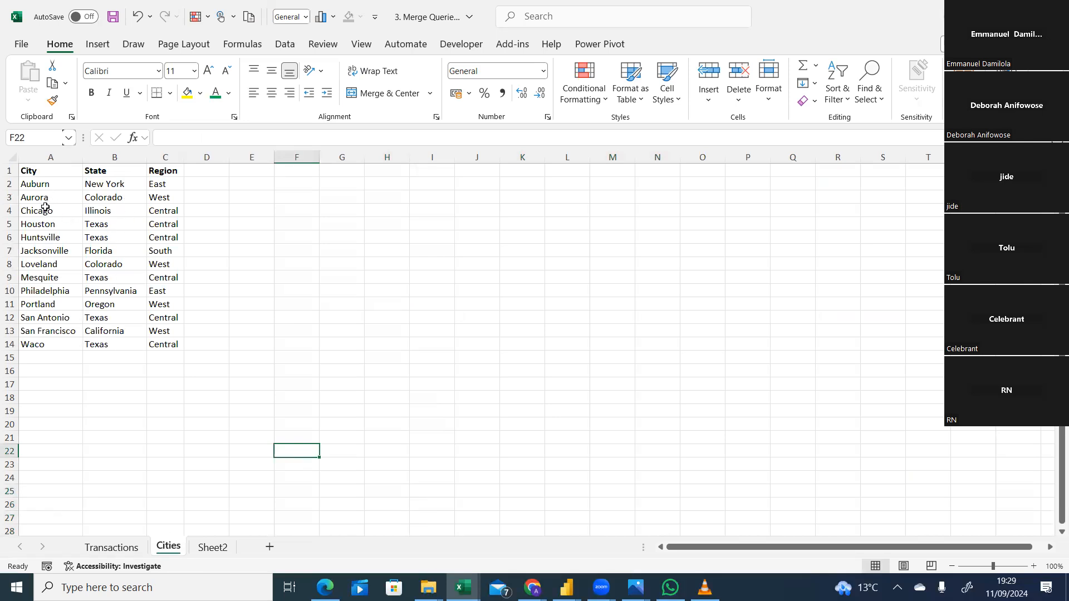
{"action": "left_click", "coordinate": [123, 544]}
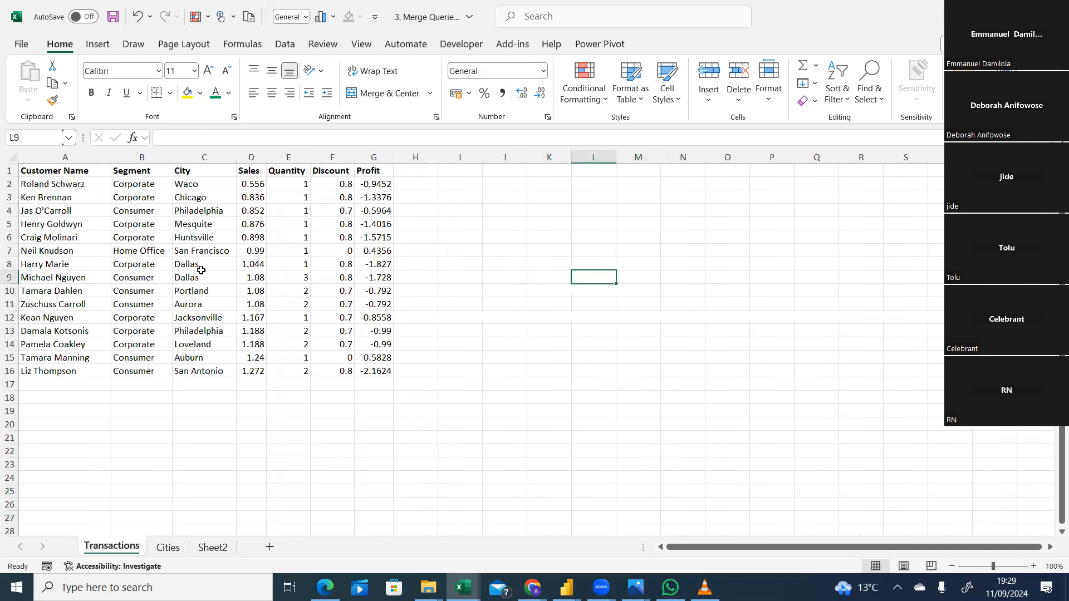
{"action": "left_click", "coordinate": [172, 551]}
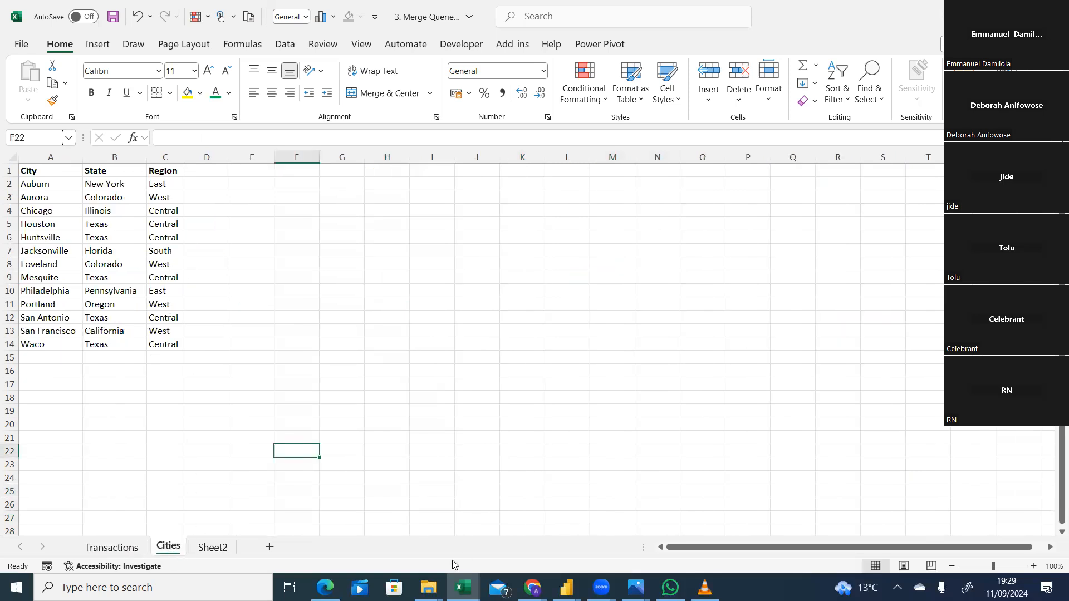
{"action": "left_click", "coordinate": [213, 548]}
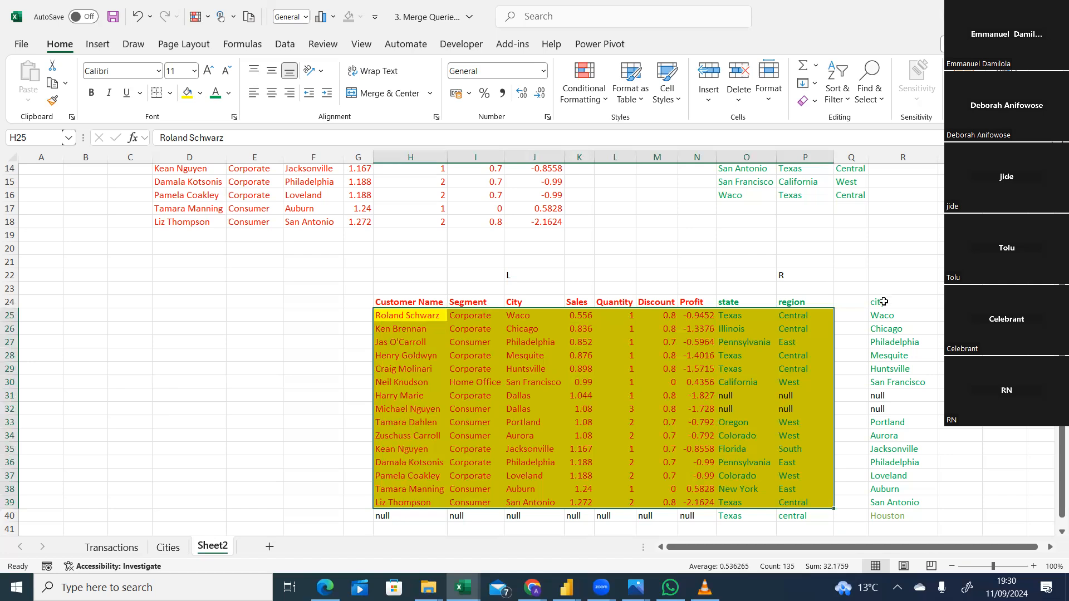
Fill the non-null city cells R25:R30 and R33:R40 beside the joined table with yellow.
{"action": "left_click_drag", "start_coordinate": [886, 315], "coordinate": [889, 375]}
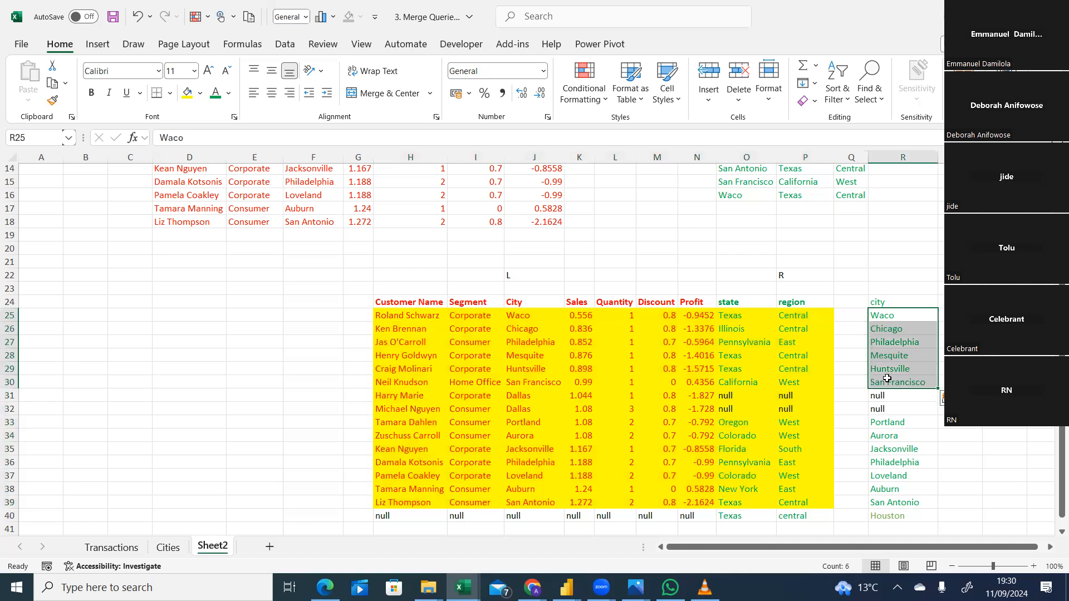
{"action": "left_click", "coordinate": [190, 98]}
{"action": "left_click_drag", "start_coordinate": [892, 426], "coordinate": [895, 508]}
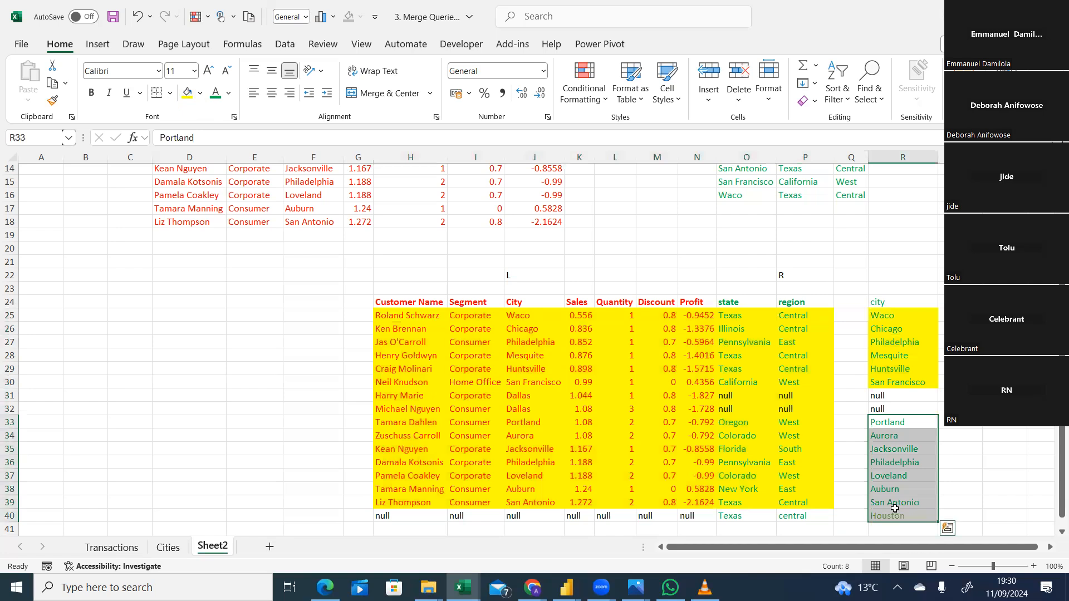
{"action": "left_click", "coordinate": [190, 91]}
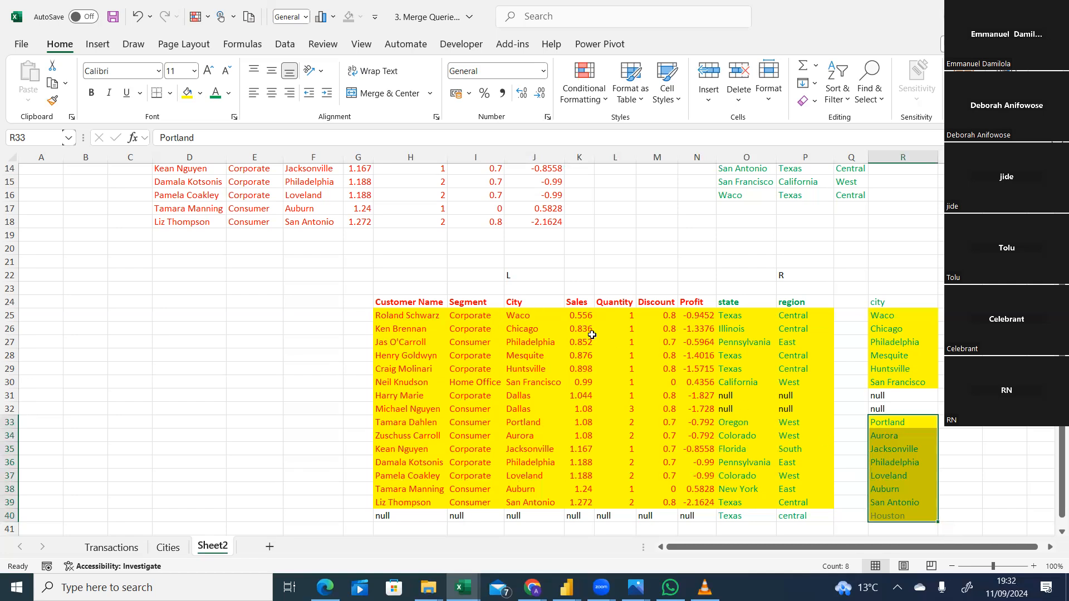
Apply the yellow fill across the full row blocks H25:R30 and H33:R40.
{"action": "left_click", "coordinate": [908, 313]}
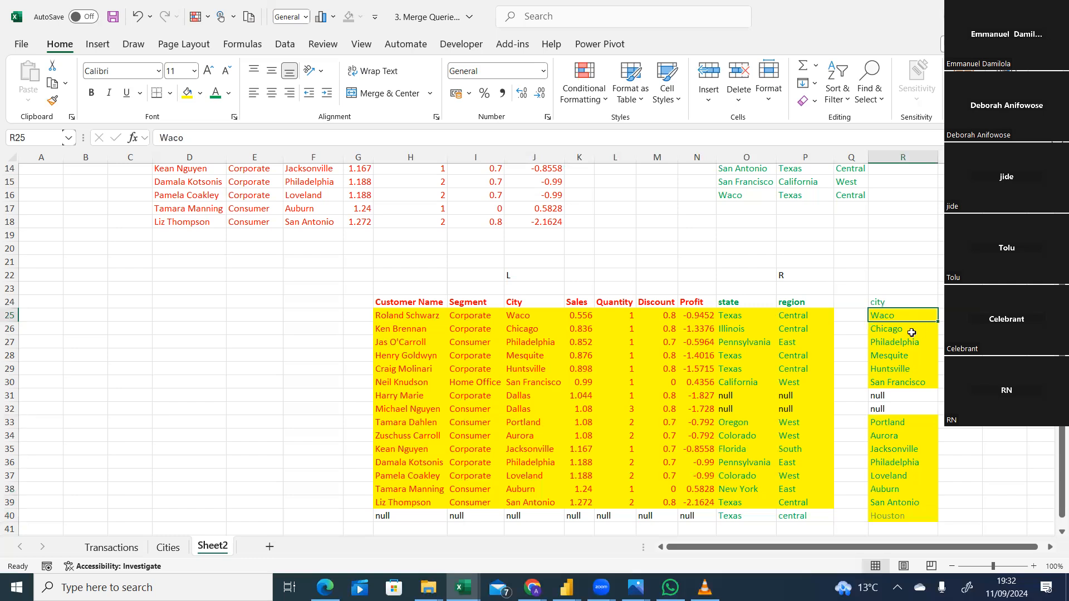
{"action": "left_click_drag", "start_coordinate": [905, 315], "coordinate": [911, 383]}
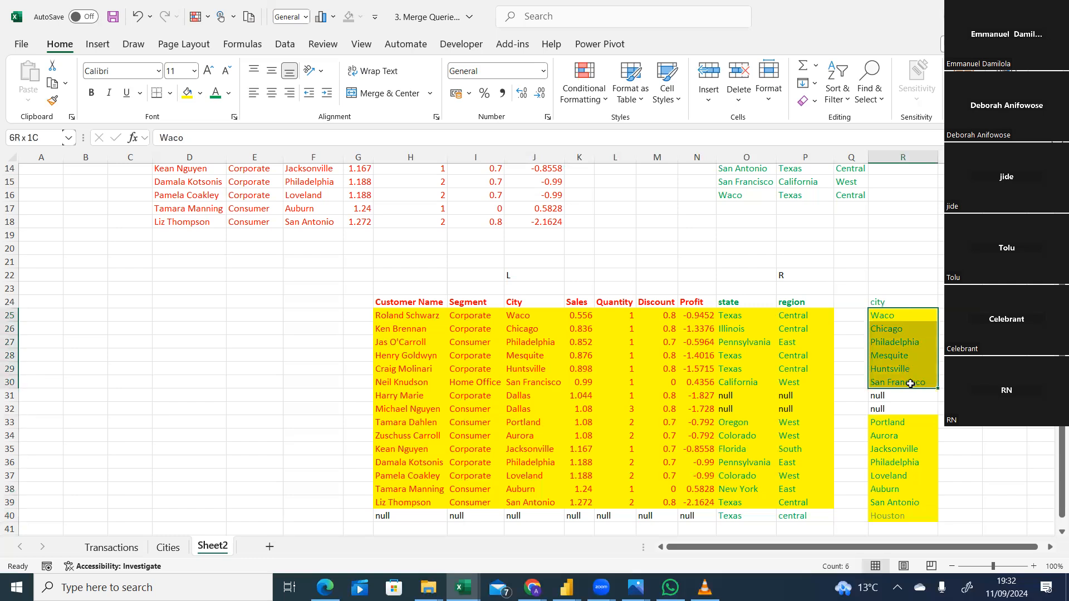
{"action": "left_click_drag", "start_coordinate": [875, 385], "coordinate": [875, 386]}
{"action": "left_click_drag", "start_coordinate": [897, 315], "coordinate": [410, 387]}
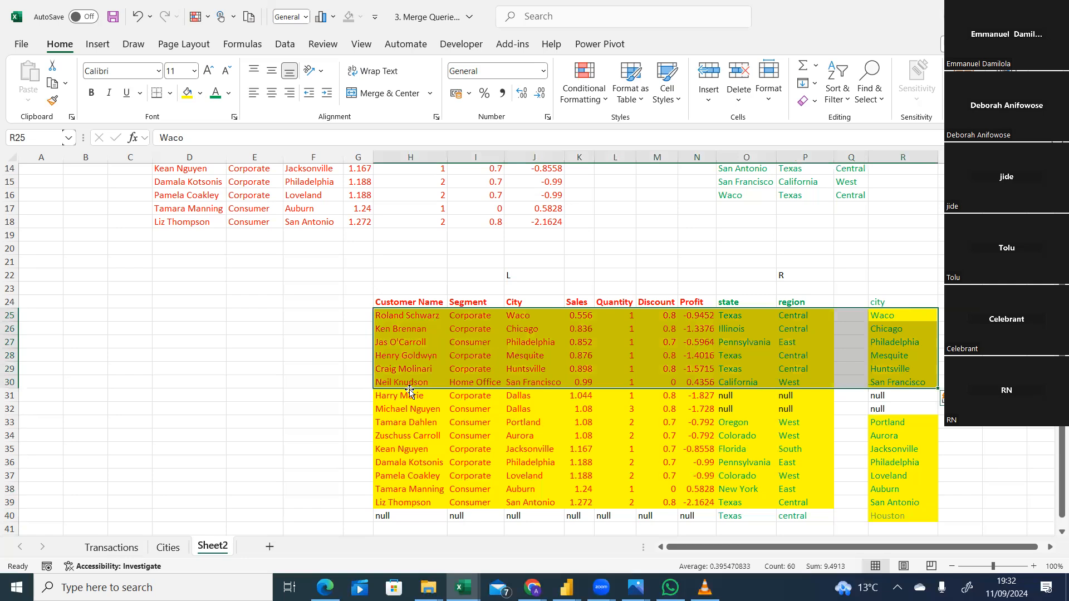
{"action": "left_click", "coordinate": [187, 94]}
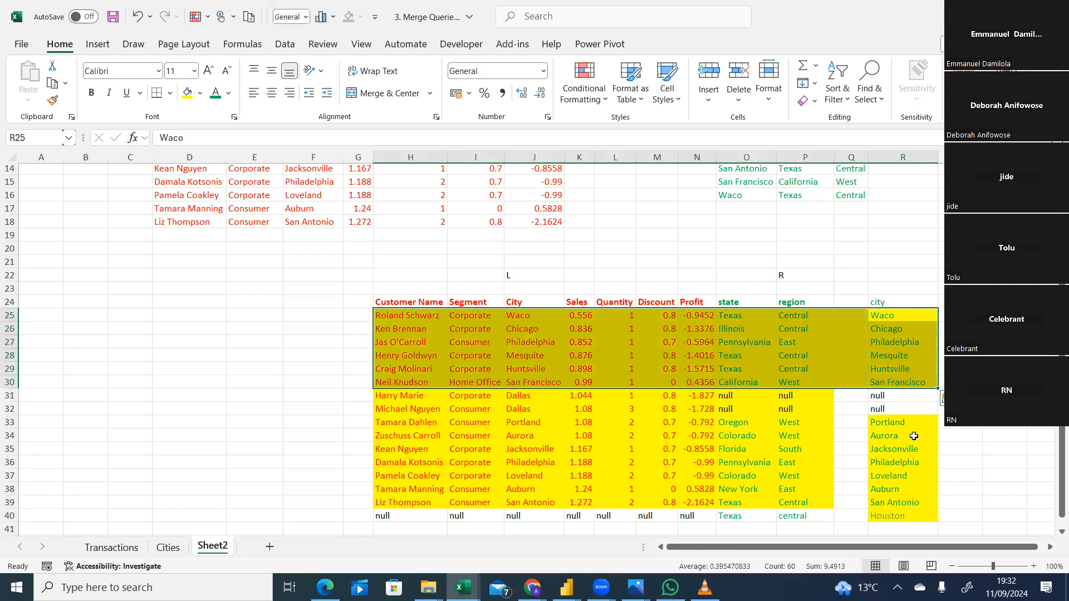
{"action": "left_click_drag", "start_coordinate": [902, 422], "coordinate": [423, 518]}
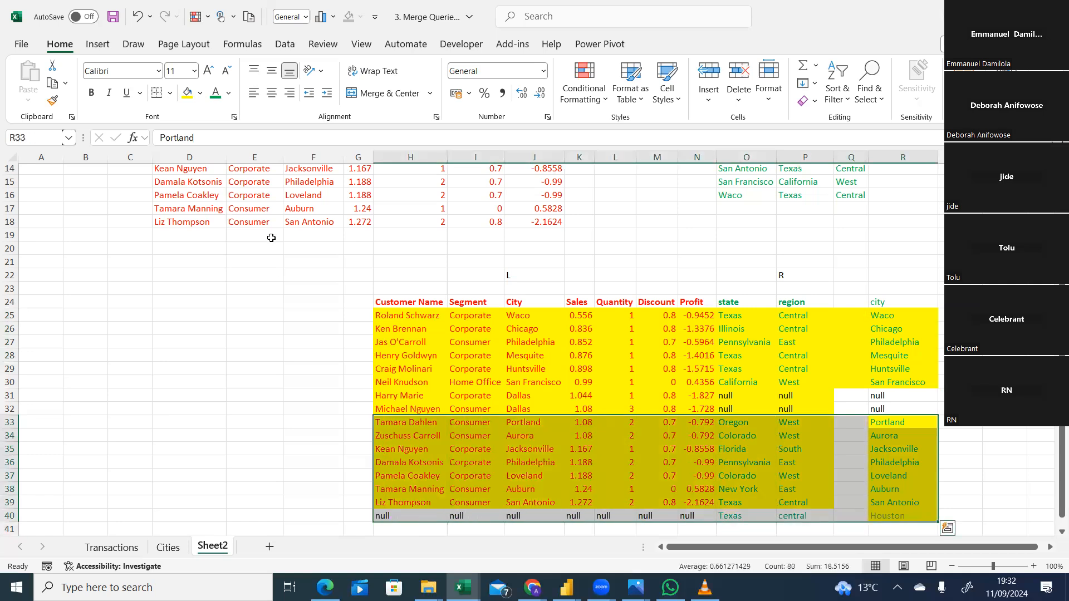
{"action": "left_click", "coordinate": [187, 92]}
{"action": "left_click", "coordinate": [288, 287]}
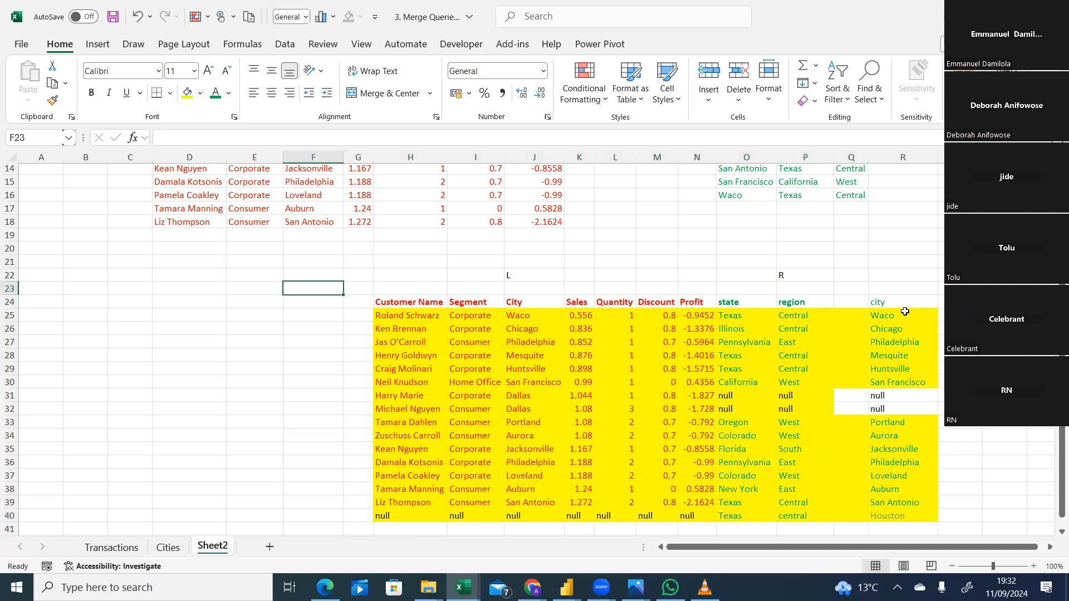
Remove the fill colour from the separate city column, R23:R40.
{"action": "left_click_drag", "start_coordinate": [896, 289], "coordinate": [892, 512]}
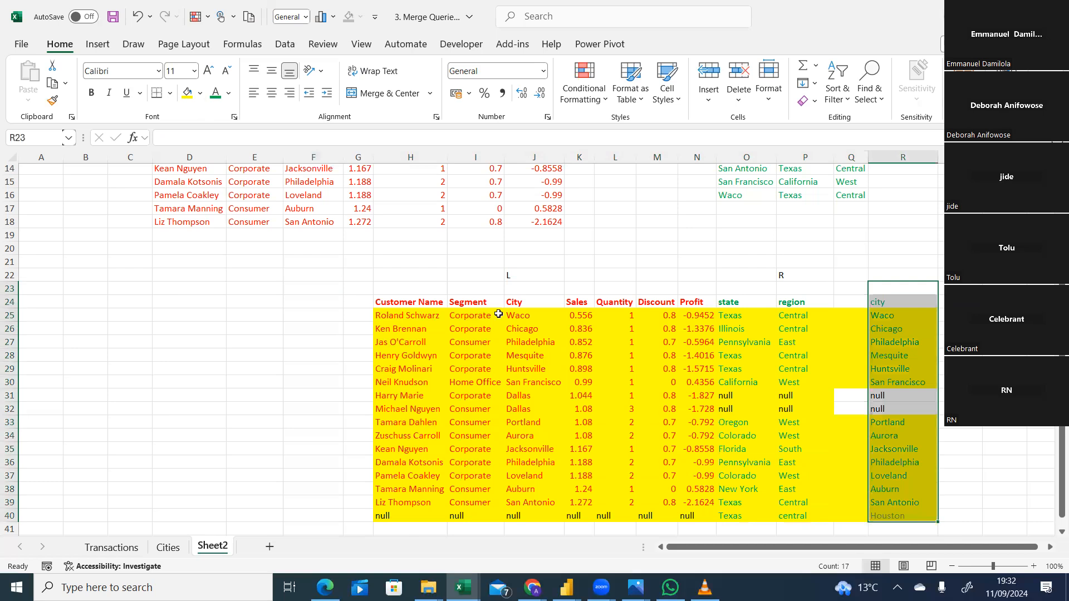
{"action": "left_click", "coordinate": [201, 98]}
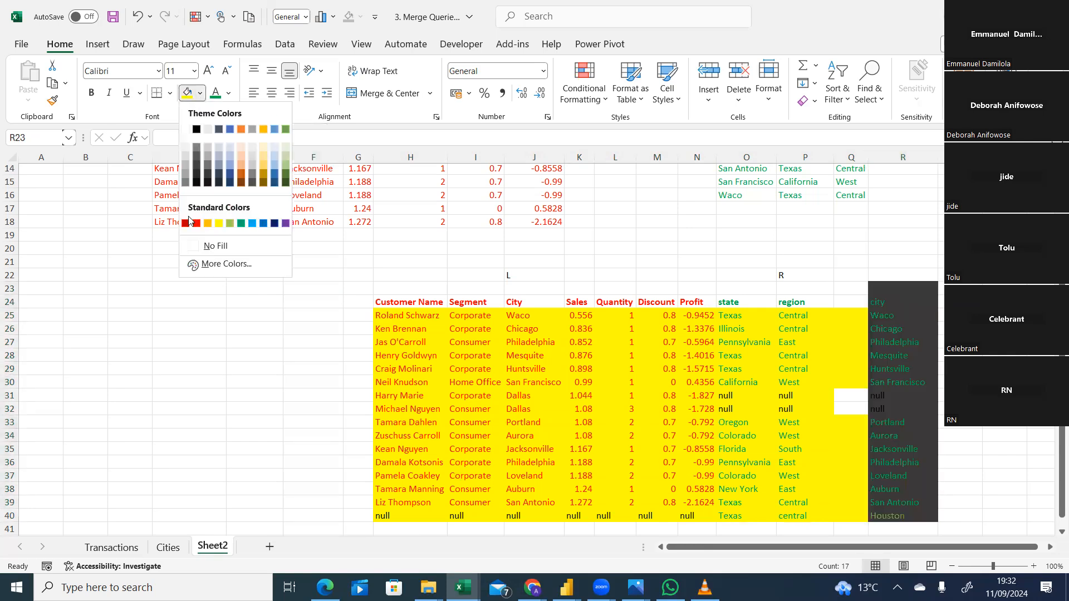
{"action": "left_click", "coordinate": [194, 246]}
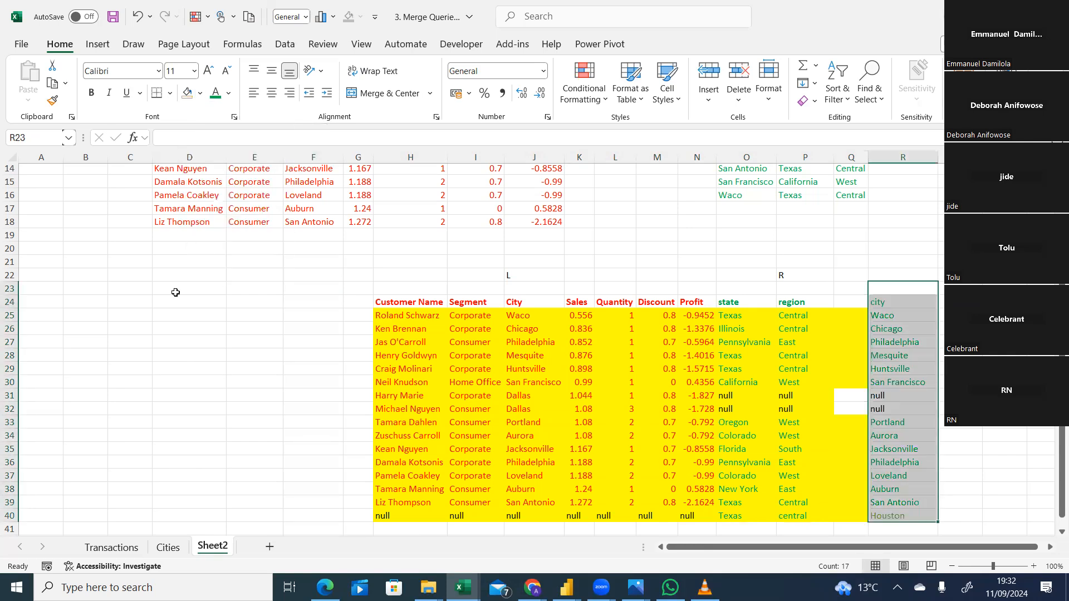
{"action": "left_click", "coordinate": [175, 313]}
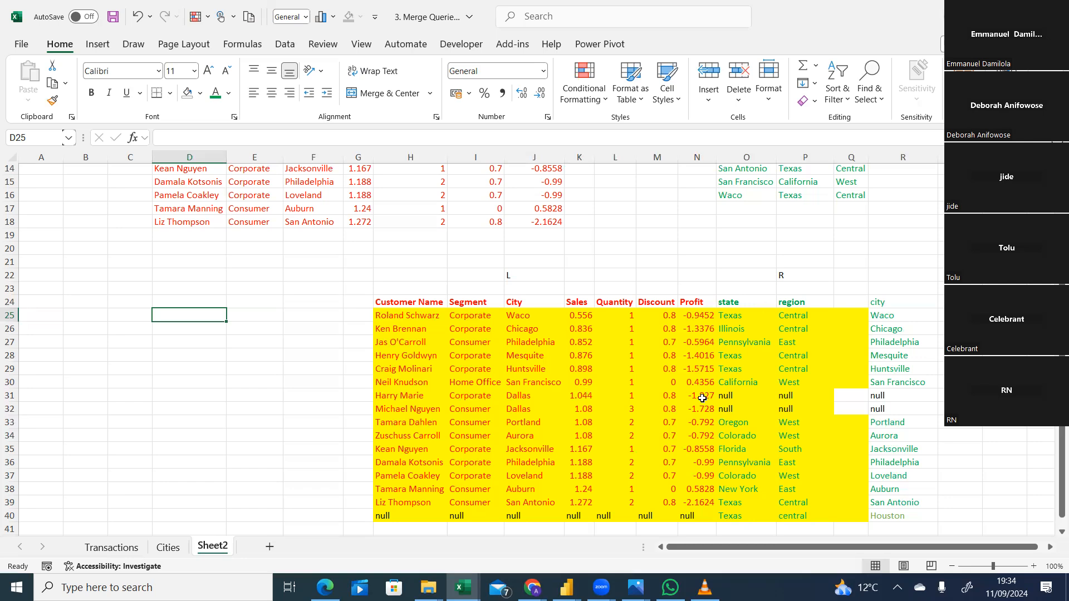
Compare the transactions and cities source tables on Sheet2 with the joined table below them.
{"action": "scroll", "coordinate": [755, 198], "scroll_direction": "up", "scroll_amount": 4}
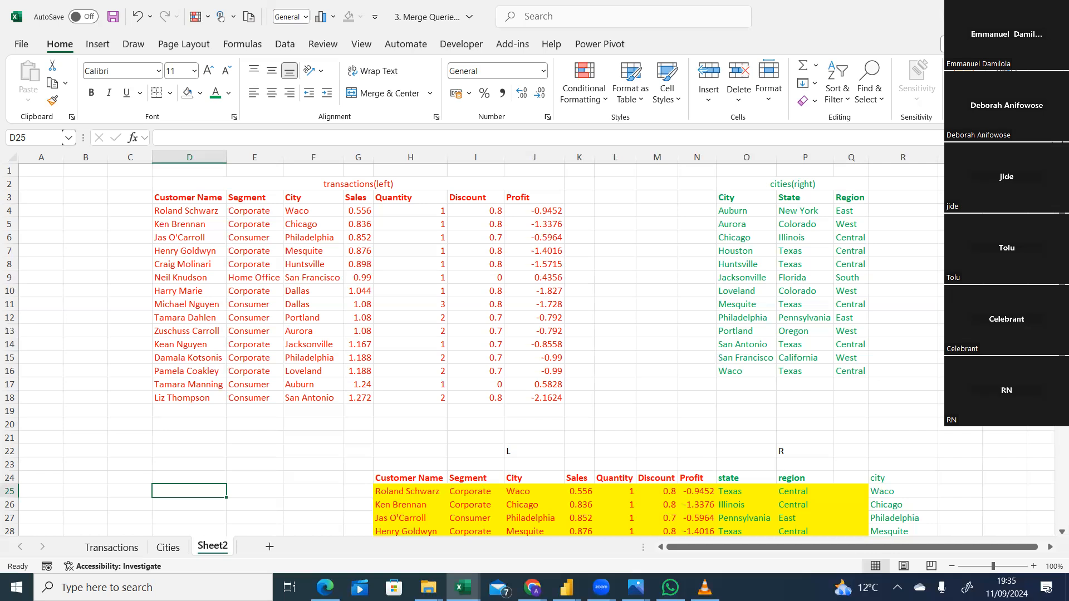
{"action": "scroll", "coordinate": [559, 278], "scroll_direction": "down", "scroll_amount": 1}
{"action": "scroll", "coordinate": [560, 278], "scroll_direction": "up", "scroll_amount": 1}
{"action": "scroll", "coordinate": [534, 345], "scroll_direction": "down", "scroll_amount": 4}
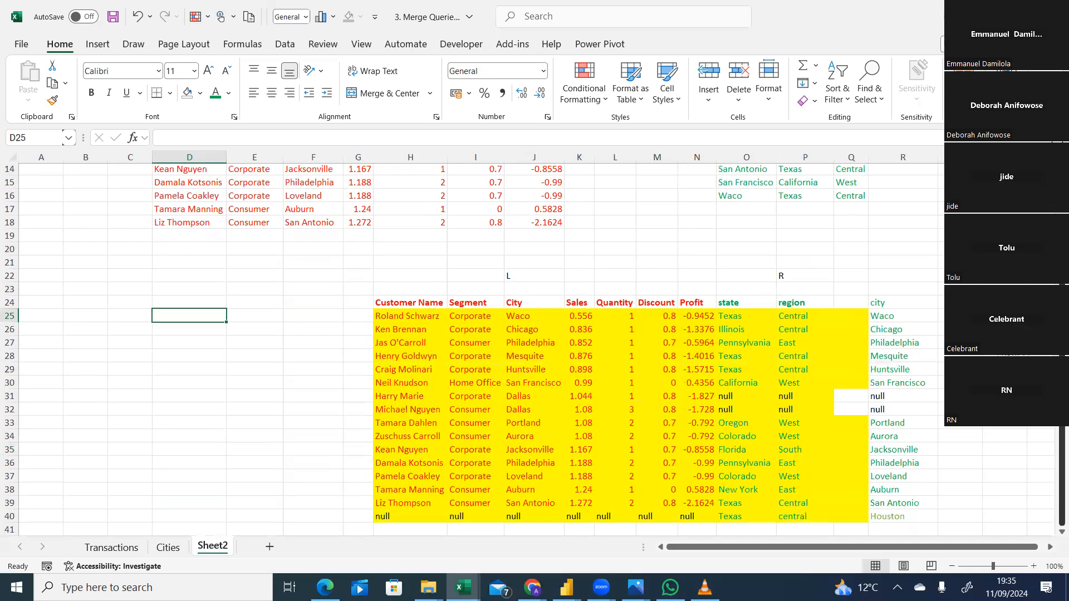
{"action": "scroll", "coordinate": [534, 345], "scroll_direction": "up", "scroll_amount": 2}
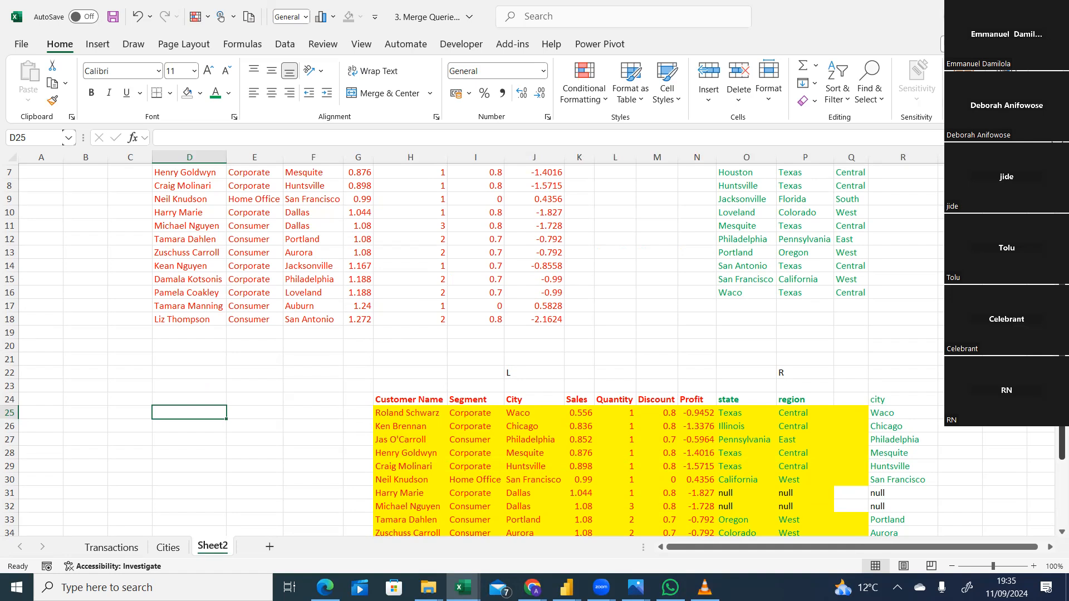
{"action": "scroll", "coordinate": [1053, 497], "scroll_direction": "down", "scroll_amount": 3}
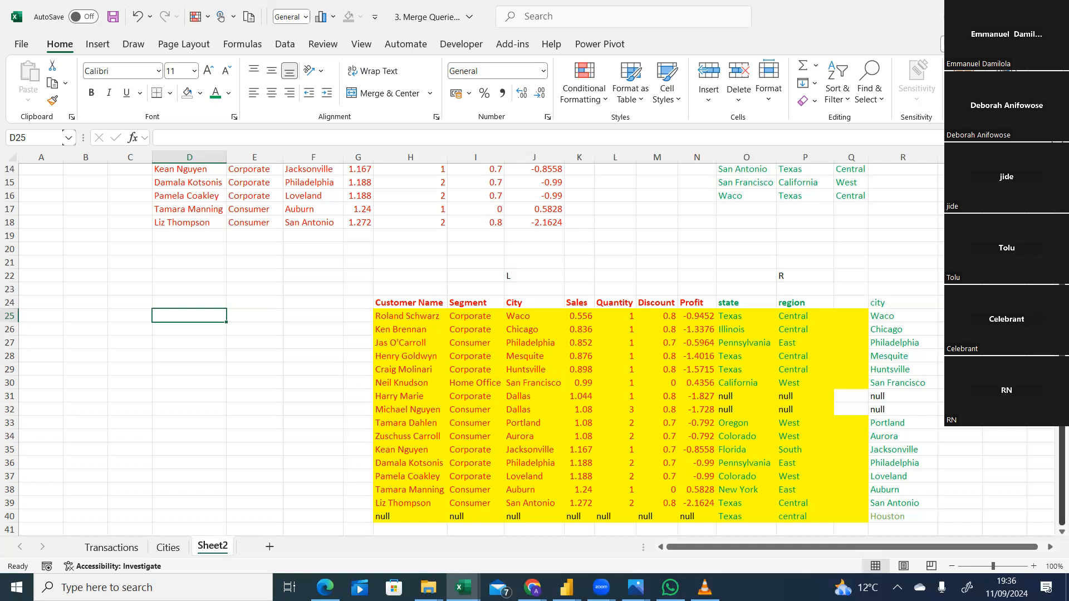
Examine the Transactions and Cities sheets alternately to compare their City columns for matching and unmatched values.
{"action": "left_click", "coordinate": [113, 548]}
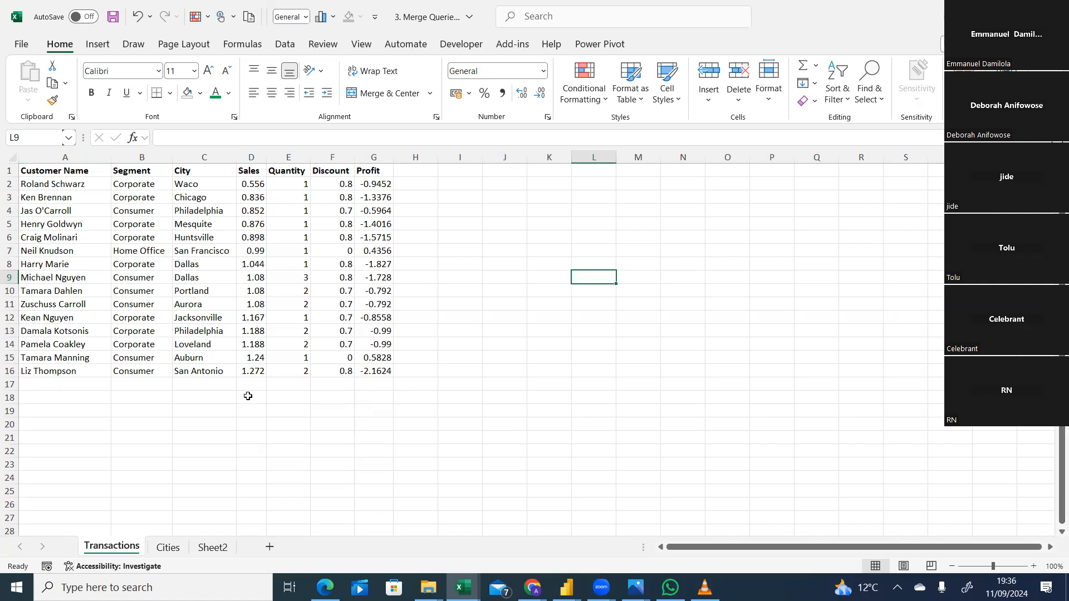
{"action": "left_click", "coordinate": [165, 550]}
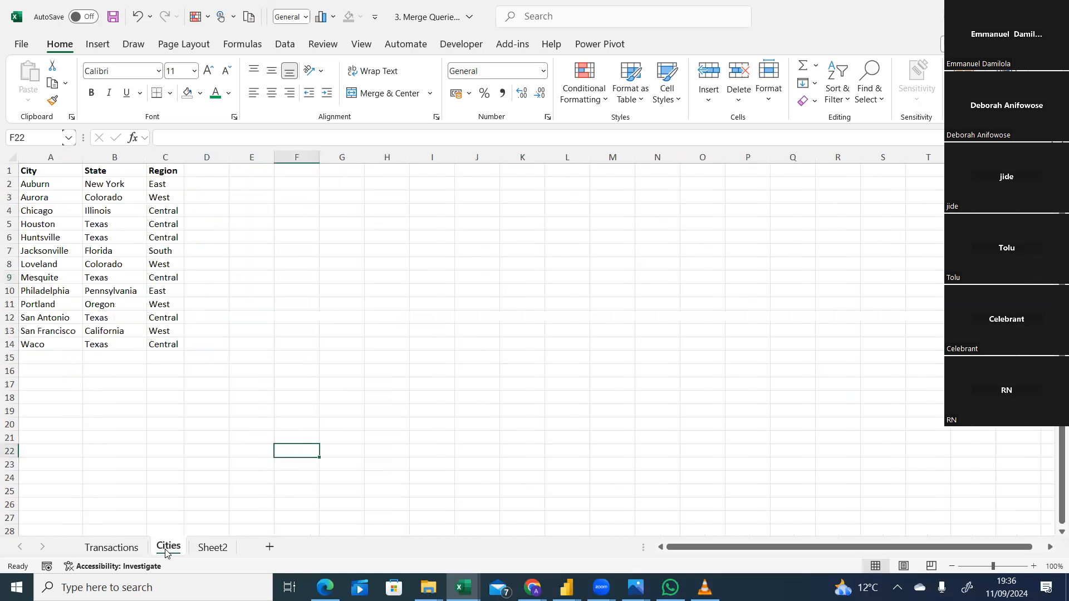
{"action": "left_click", "coordinate": [120, 549]}
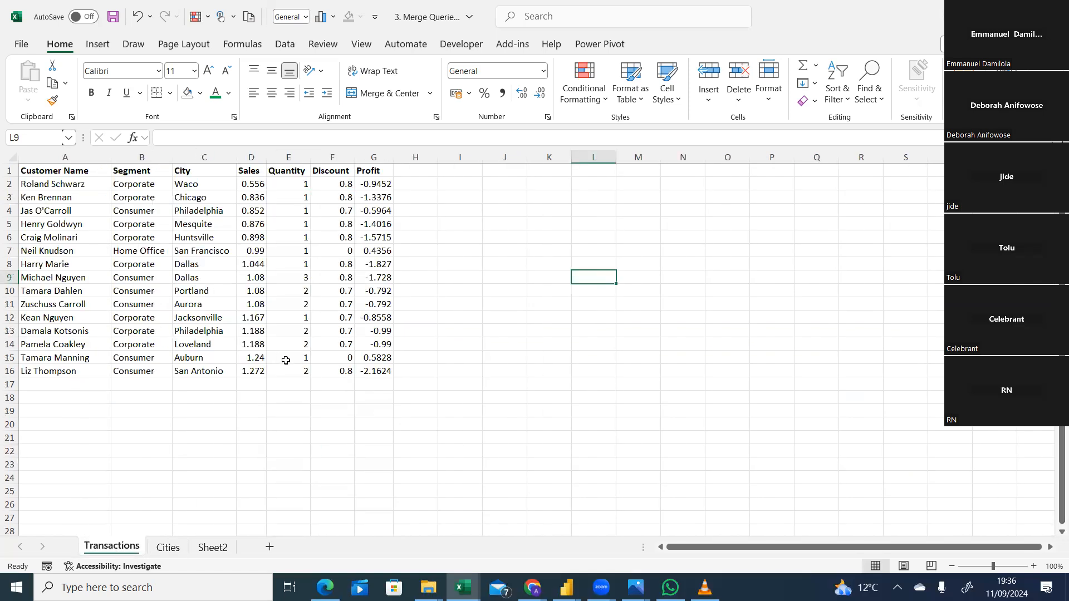
{"action": "left_click", "coordinate": [173, 548]}
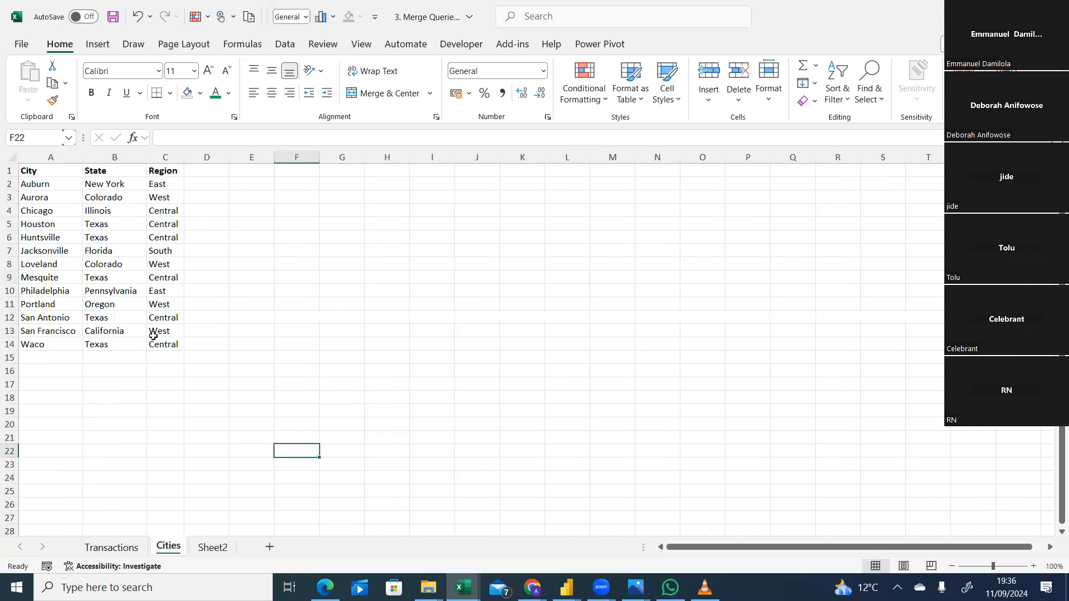
{"action": "left_click", "coordinate": [118, 548]}
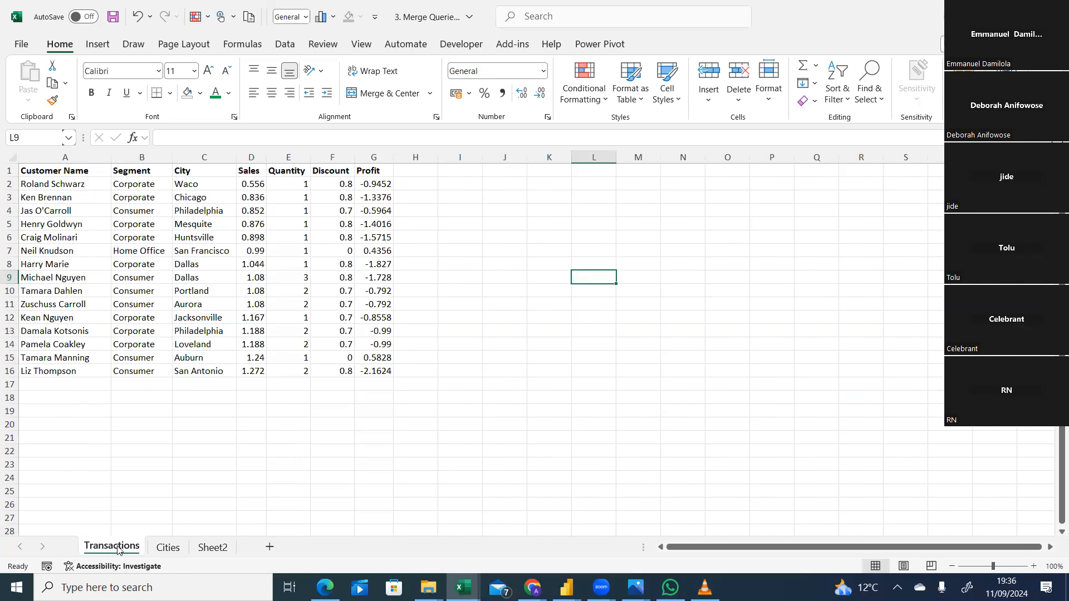
{"action": "left_click", "coordinate": [167, 549]}
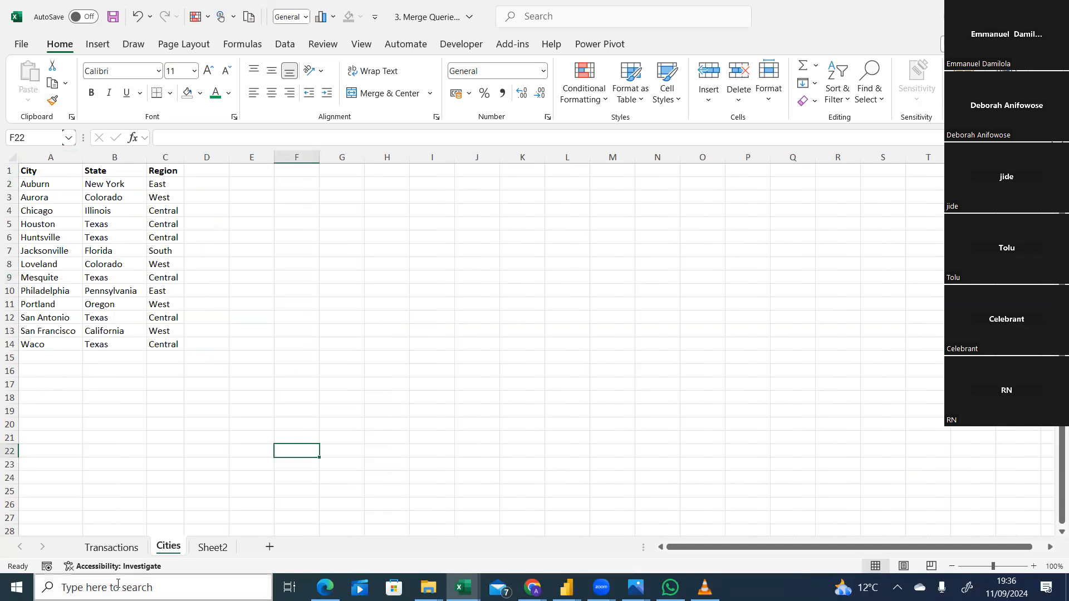
{"action": "left_click", "coordinate": [126, 551]}
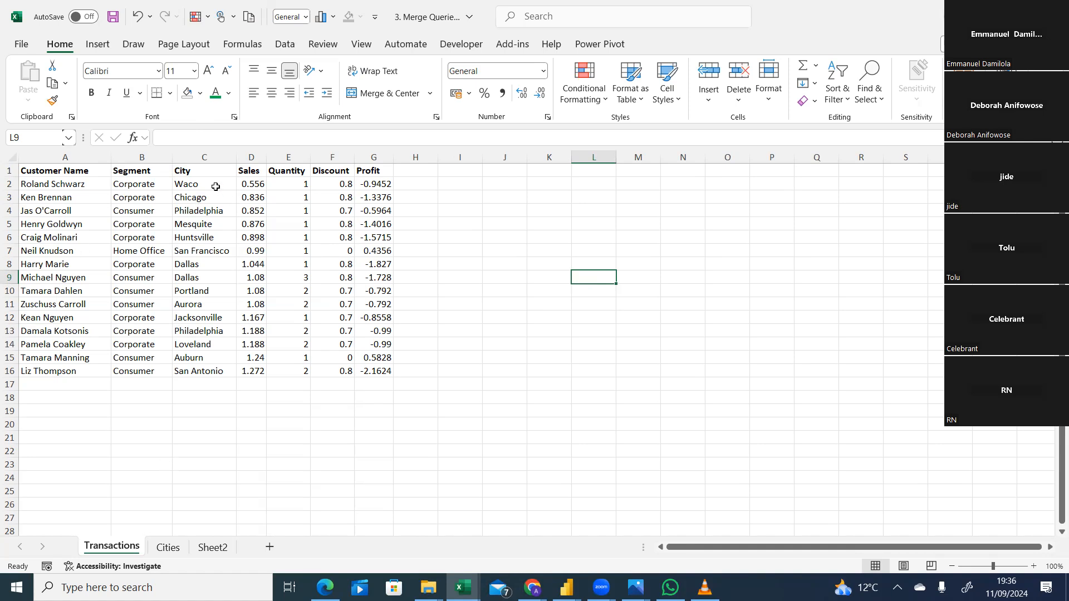
Switch back and forth between the Transactions and Cities sheets to check which cities occur in both tables or only one.
{"action": "left_click", "coordinate": [166, 547]}
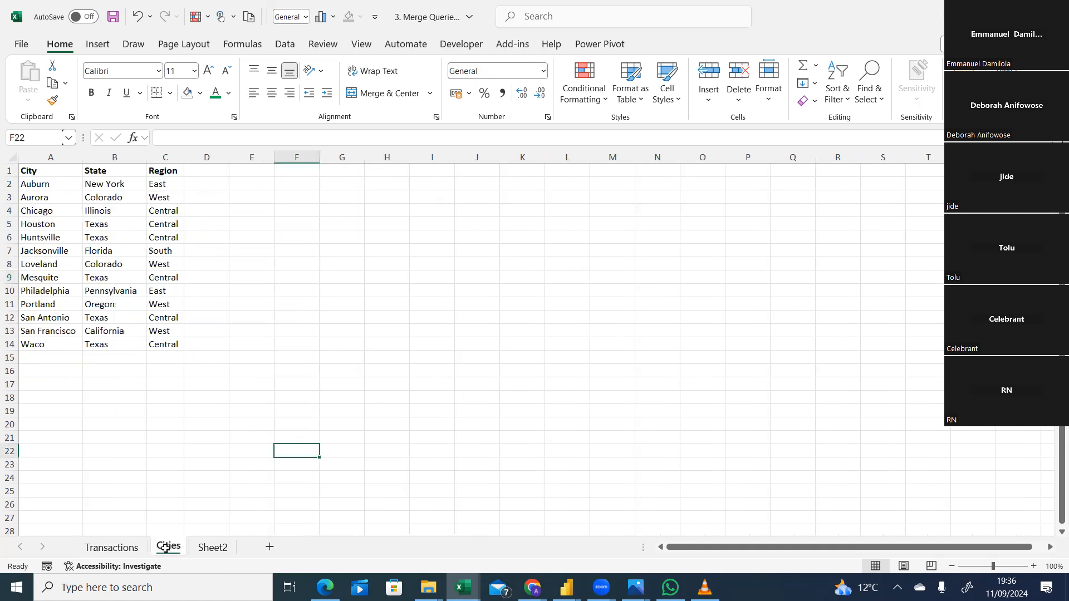
{"action": "left_click", "coordinate": [106, 549]}
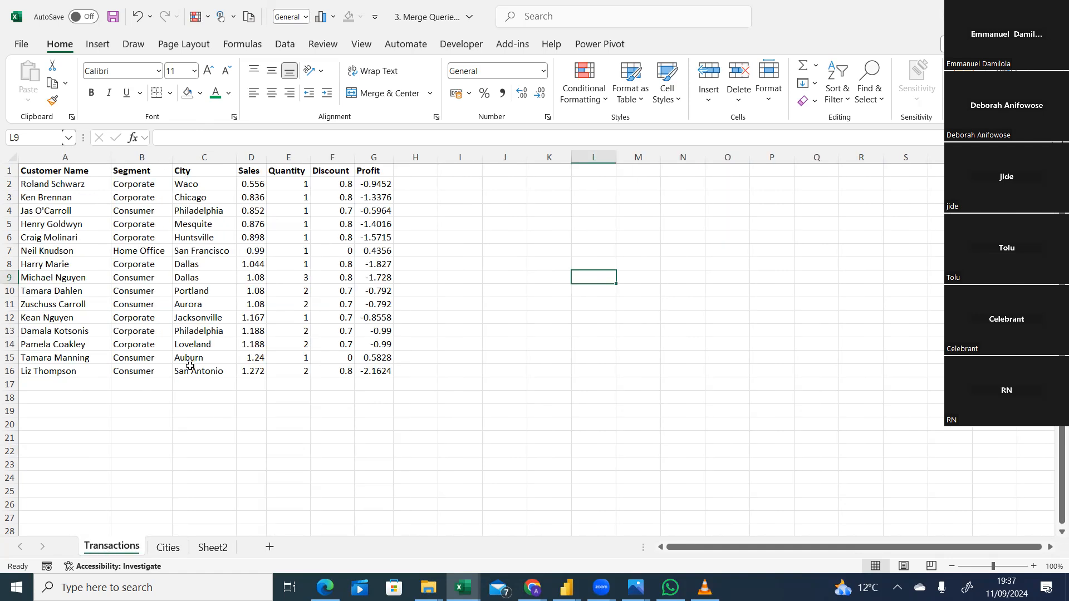
{"action": "left_click", "coordinate": [166, 548]}
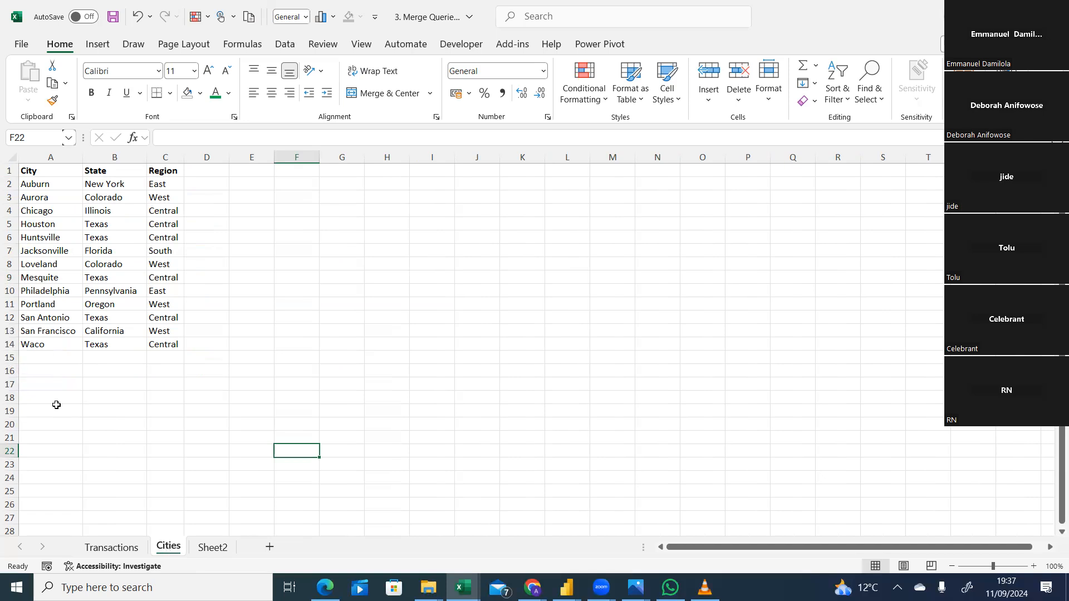
{"action": "left_click", "coordinate": [106, 551]}
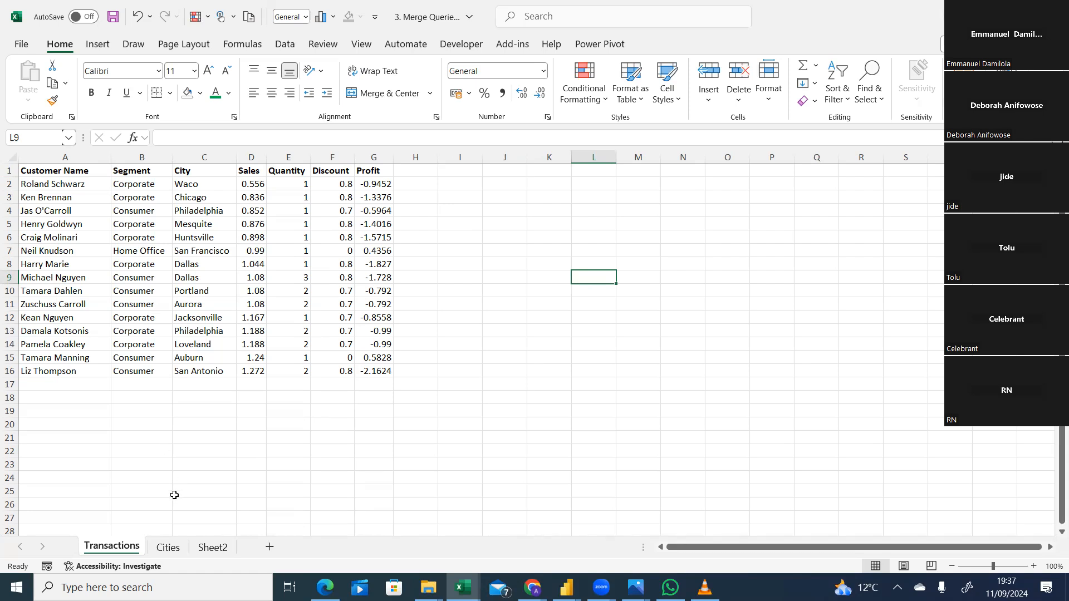
{"action": "left_click", "coordinate": [167, 552]}
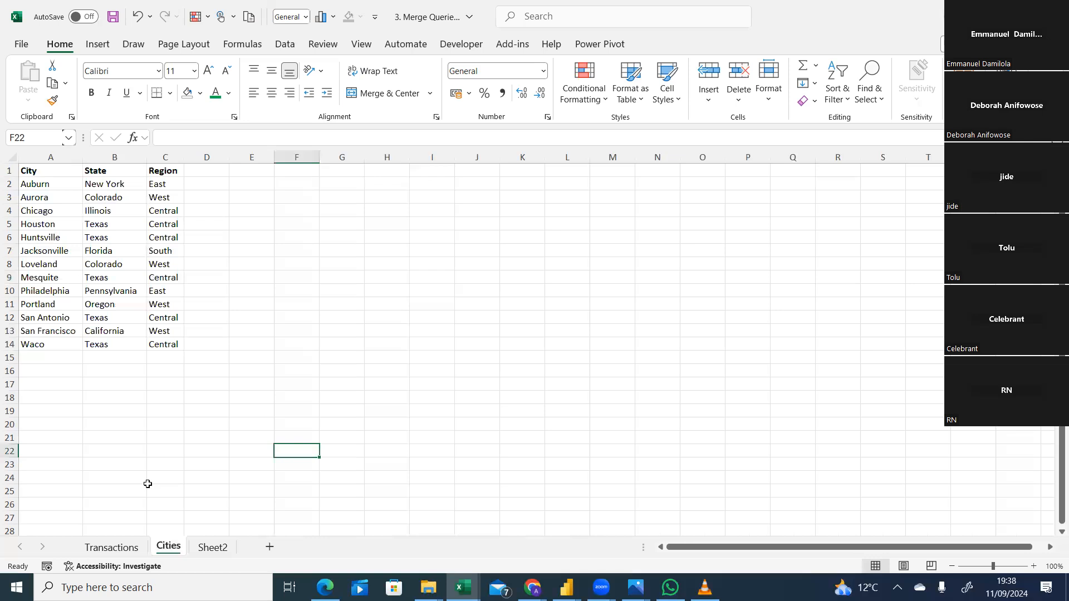
{"action": "left_click", "coordinate": [132, 548]}
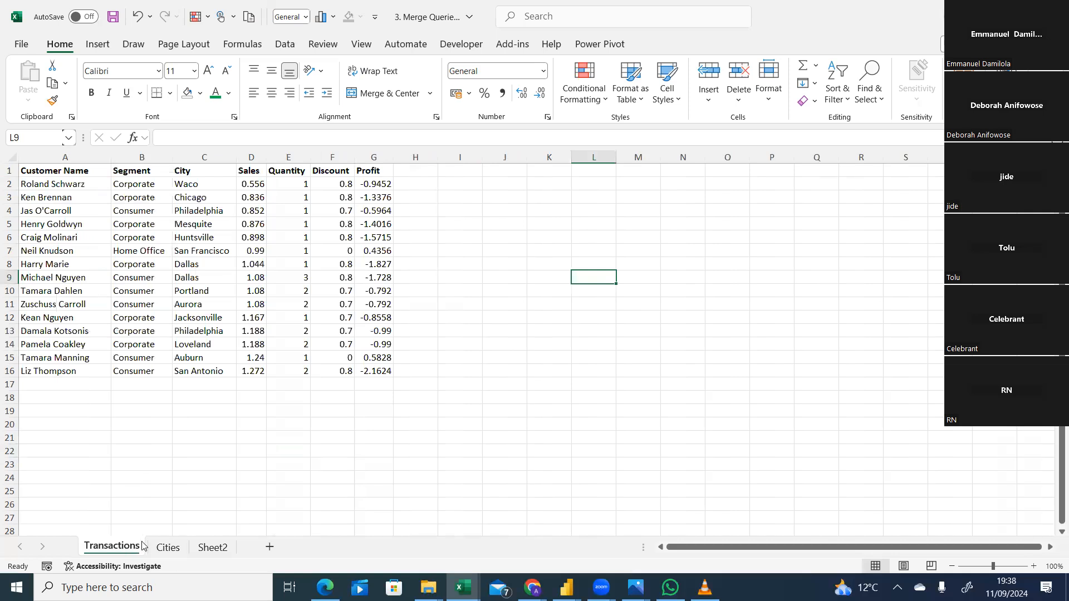
{"action": "left_click", "coordinate": [161, 548]}
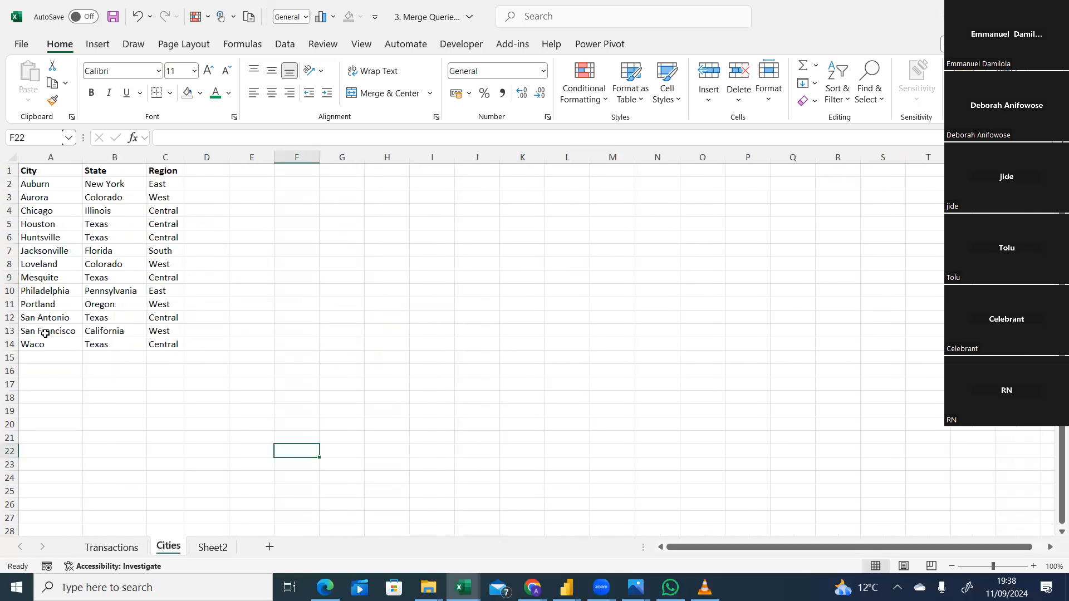
{"action": "left_click", "coordinate": [111, 551]}
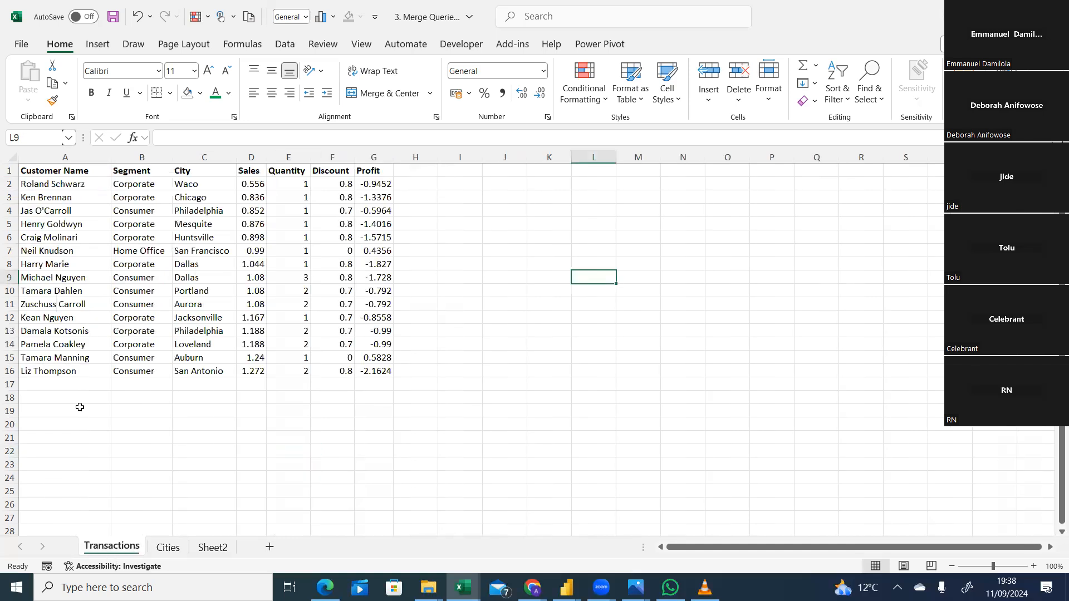
{"action": "left_click", "coordinate": [171, 547]}
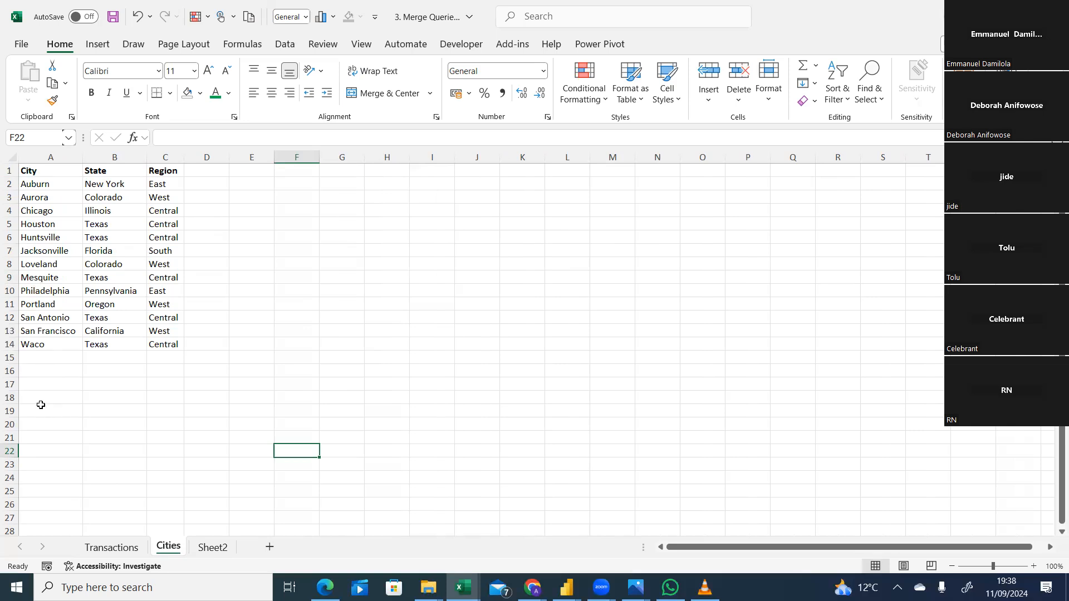
{"action": "left_click", "coordinate": [107, 547]}
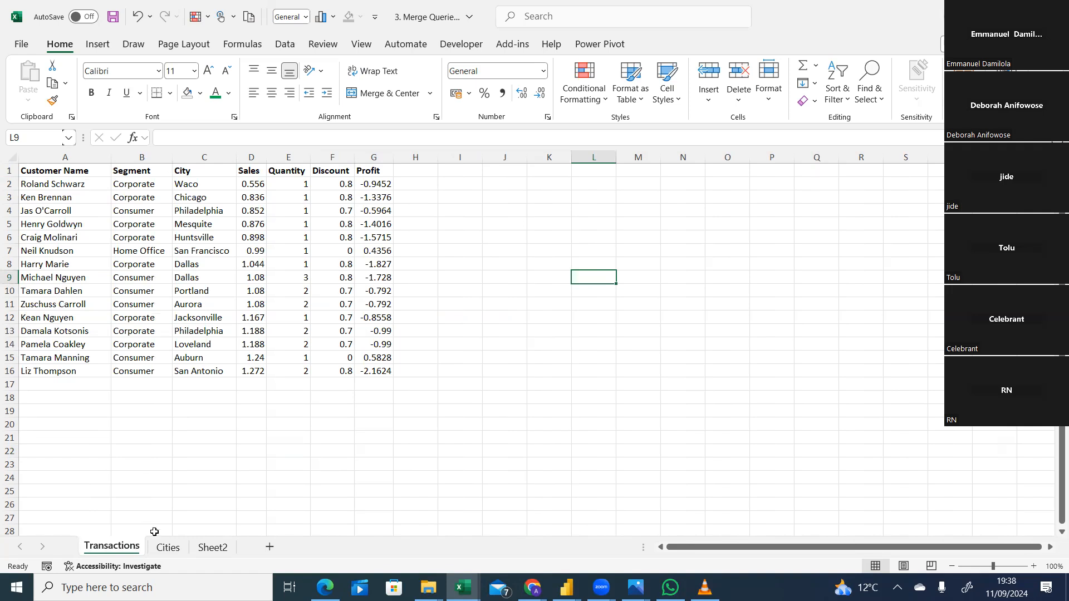
{"action": "left_click", "coordinate": [164, 546]}
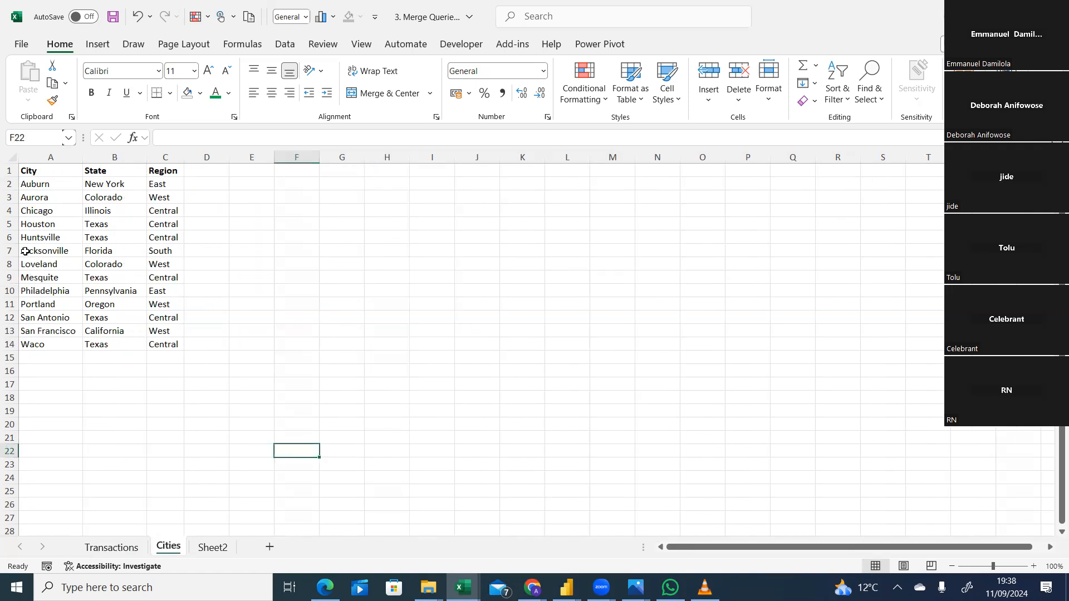
{"action": "left_click", "coordinate": [100, 548]}
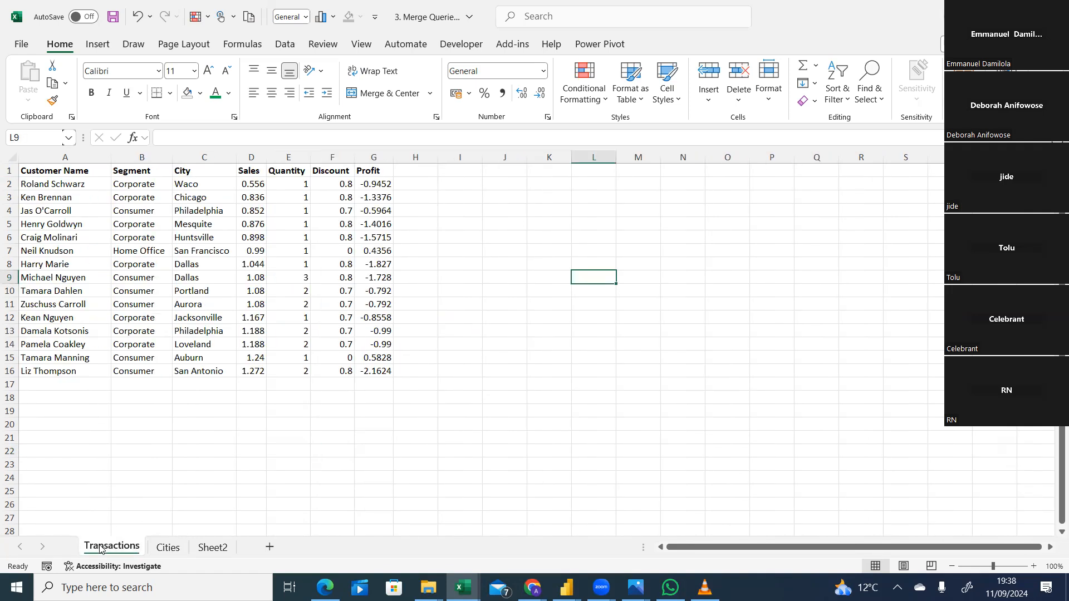
{"action": "left_click", "coordinate": [170, 548]}
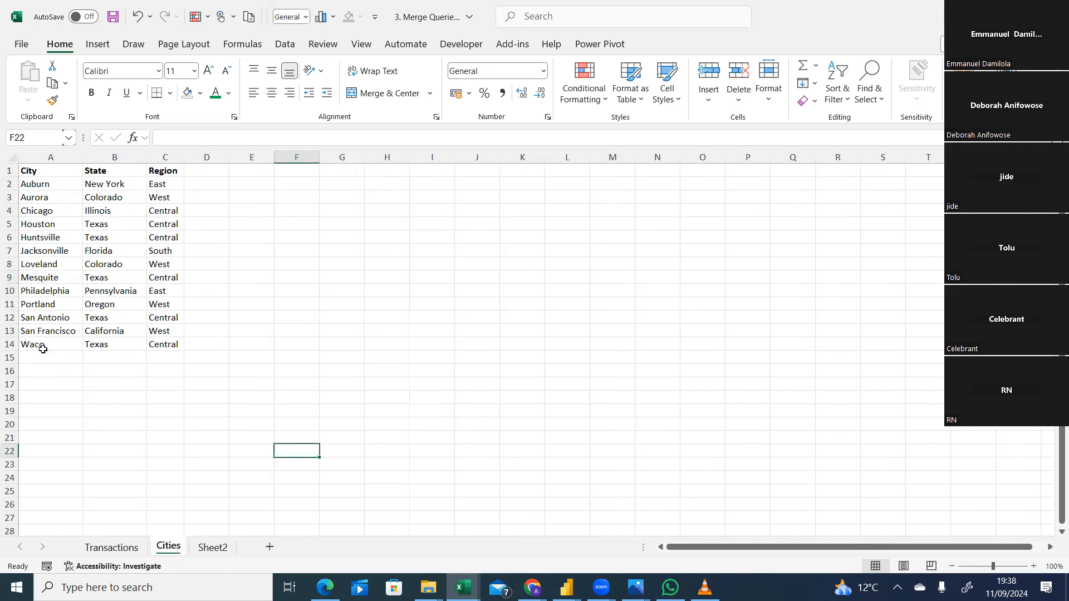
{"action": "left_click", "coordinate": [95, 548]}
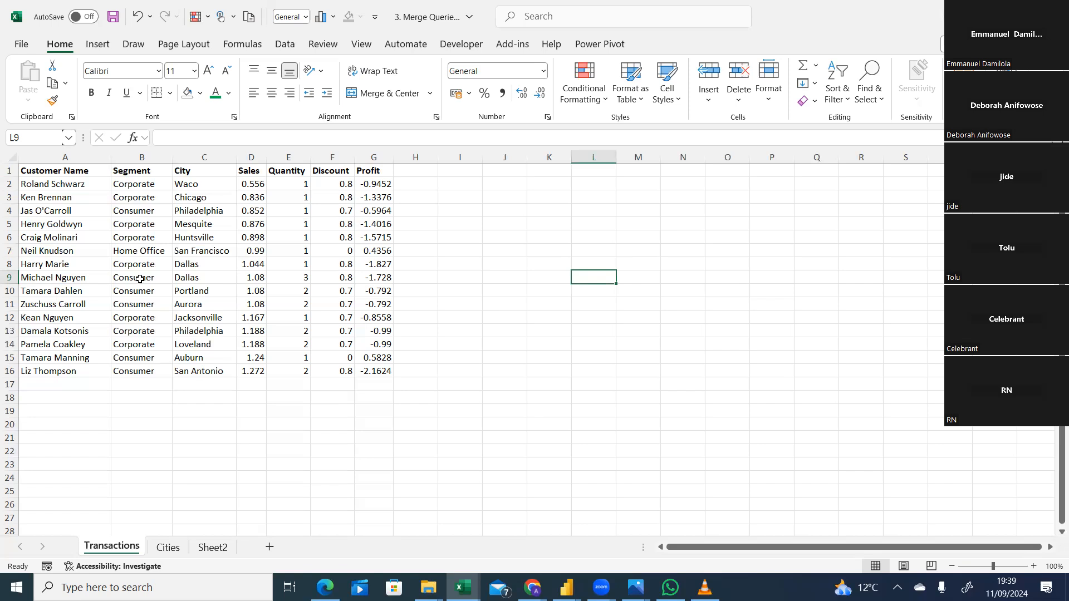
{"action": "left_click", "coordinate": [162, 546]}
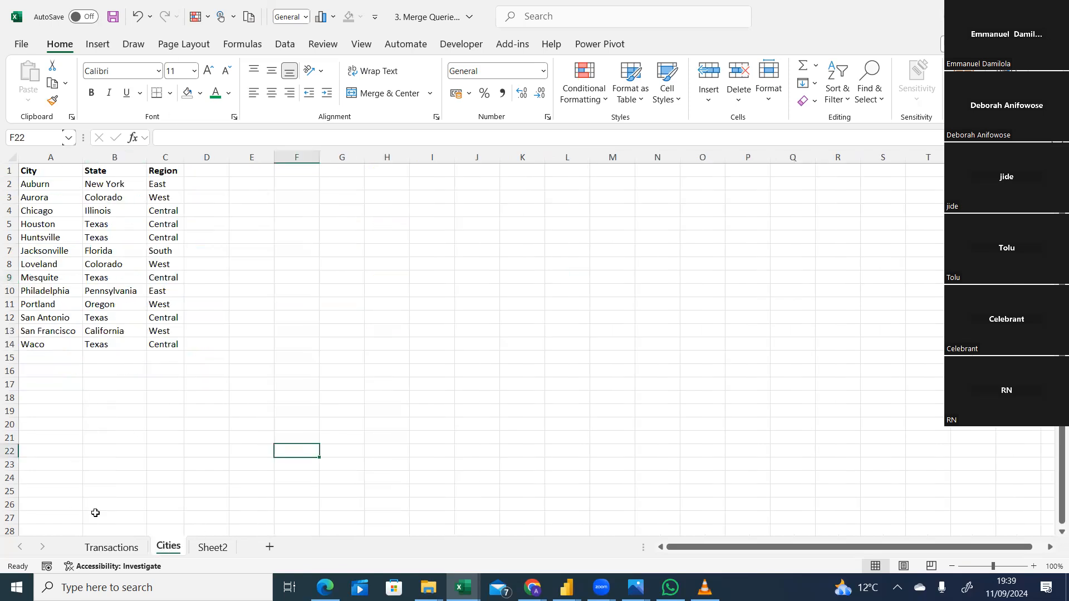
{"action": "left_click", "coordinate": [109, 548]}
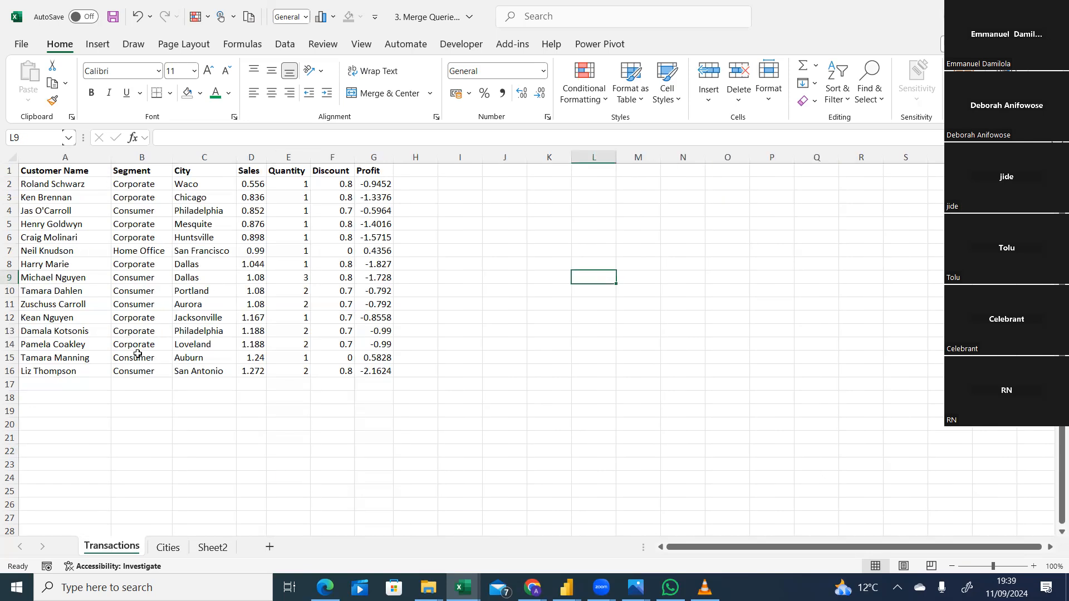
{"action": "left_click", "coordinate": [177, 543]}
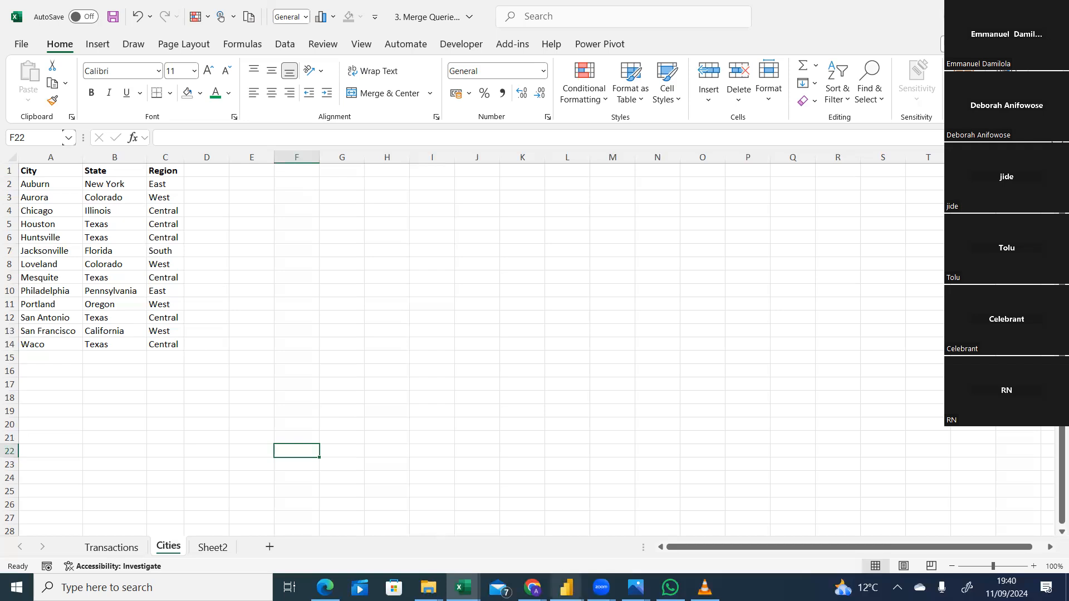
{"action": "mouse_move", "coordinate": [566, 588]}
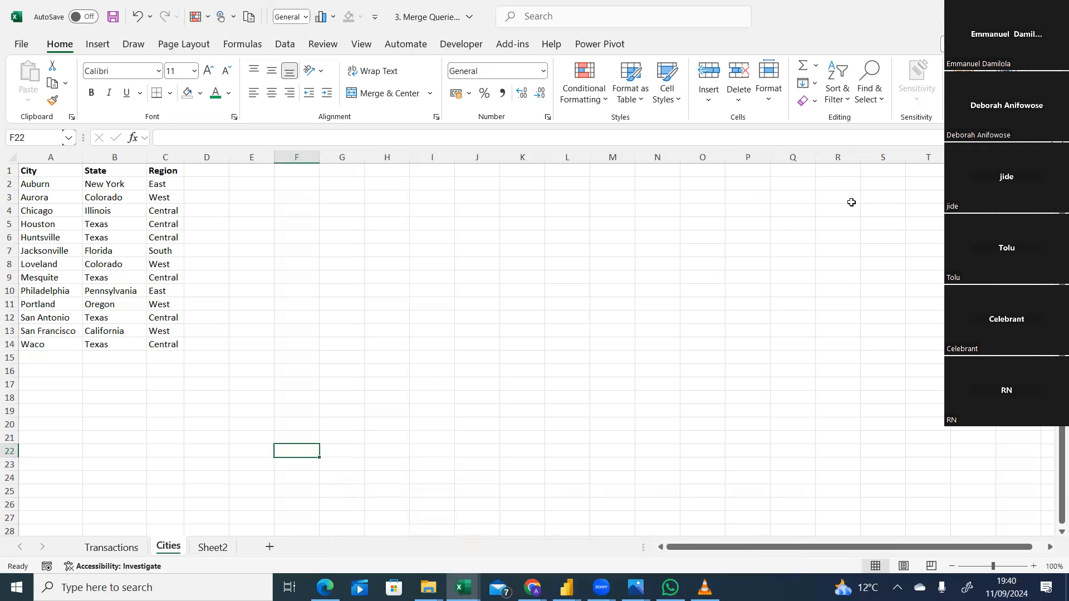
{"action": "left_click", "coordinate": [563, 24]}
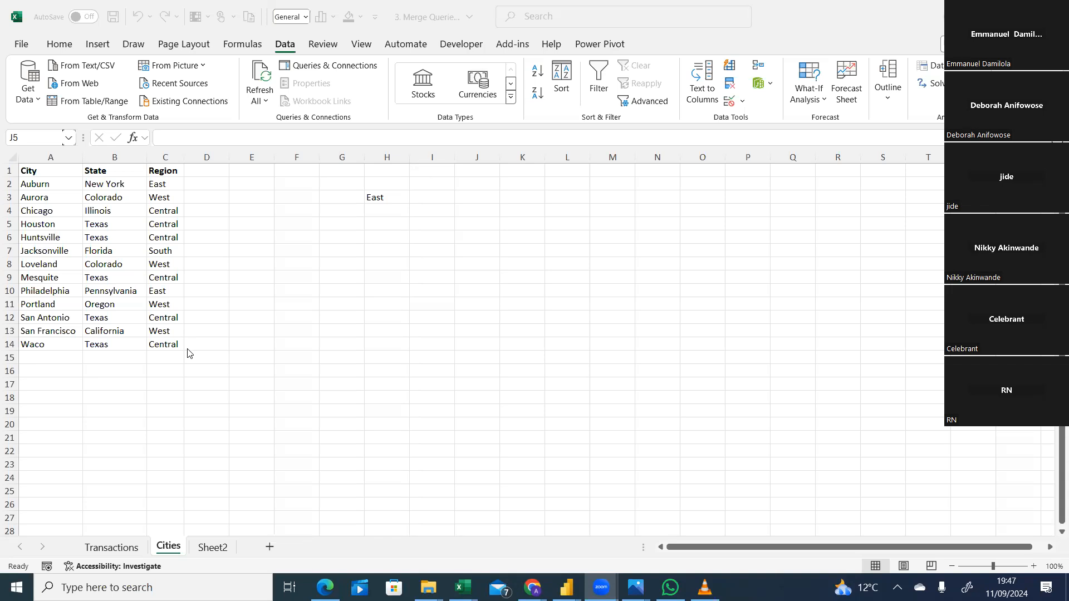
Enter the misspelled region "centarl" in cell J5 of the Cities sheet.
{"action": "left_click", "coordinate": [478, 218]}
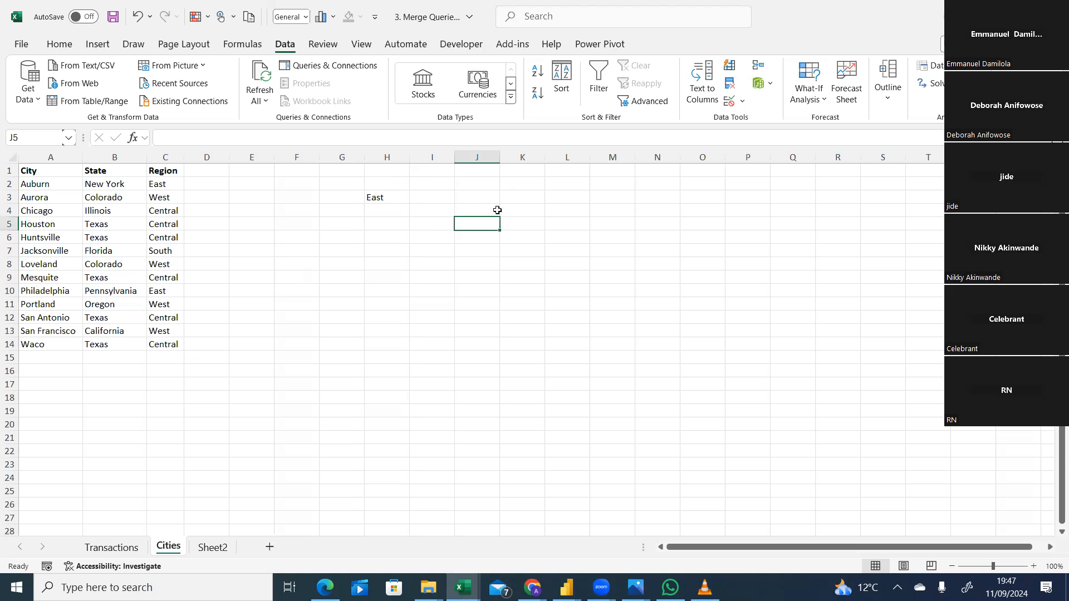
{"action": "type", "text": "cen"}
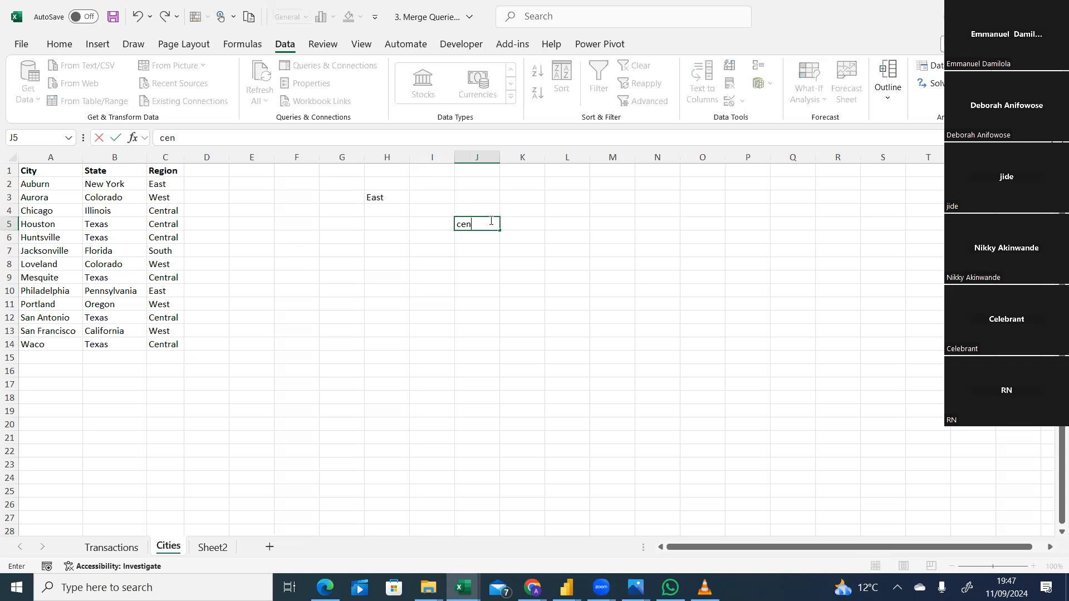
{"action": "type", "text": "tarl"}
{"action": "left_click", "coordinate": [616, 210]}
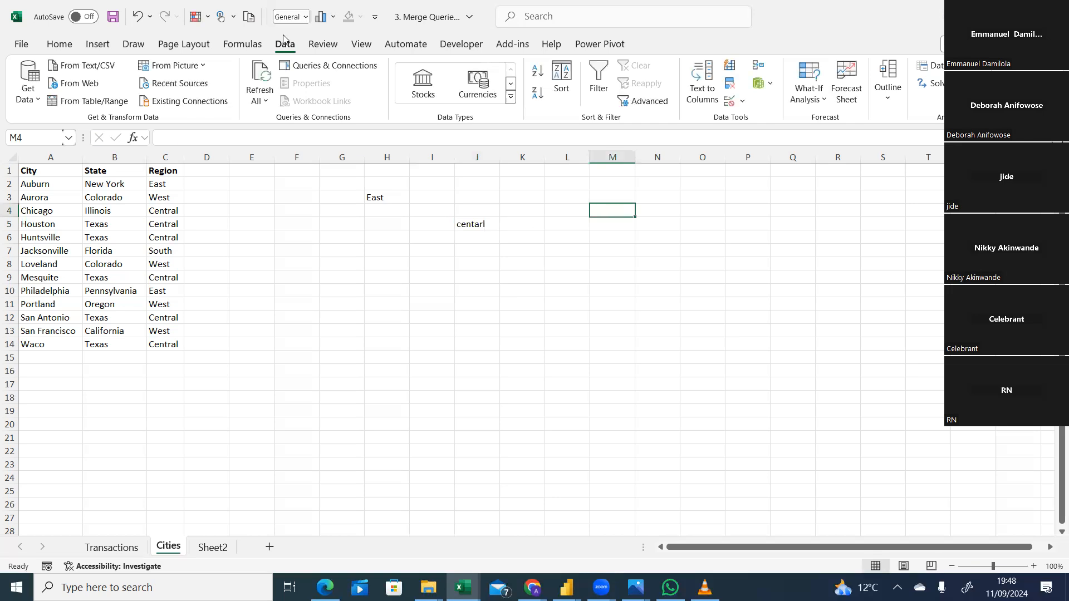
Add List data validation with an in-cell dropdown to cell M4, using the Region values =$C$2:$C$14 as the source.
{"action": "left_click", "coordinate": [829, 8]}
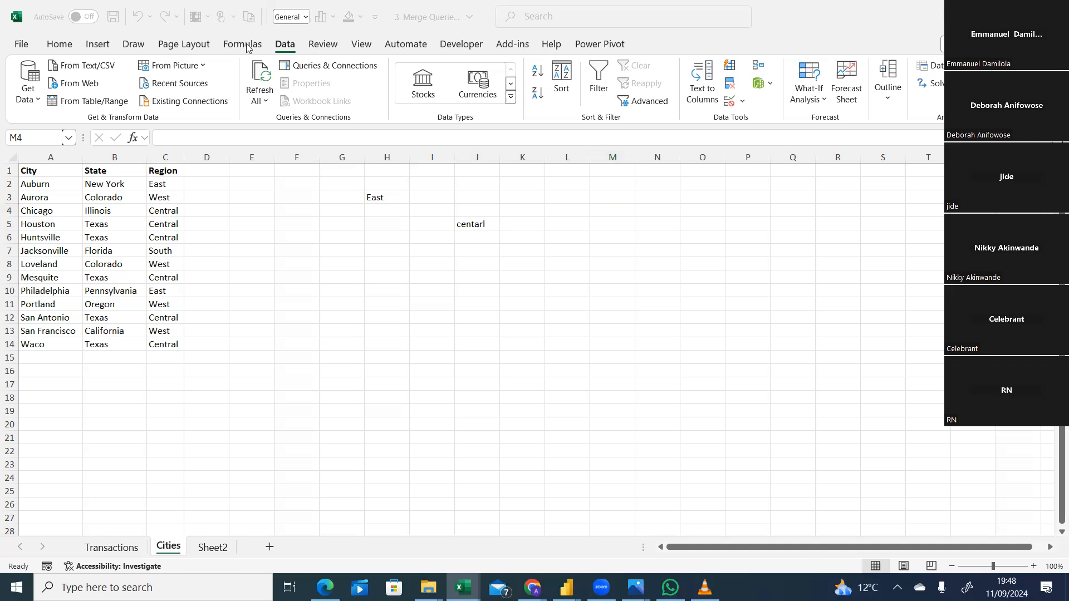
{"action": "left_click", "coordinate": [744, 104]}
{"action": "left_click", "coordinate": [743, 103]}
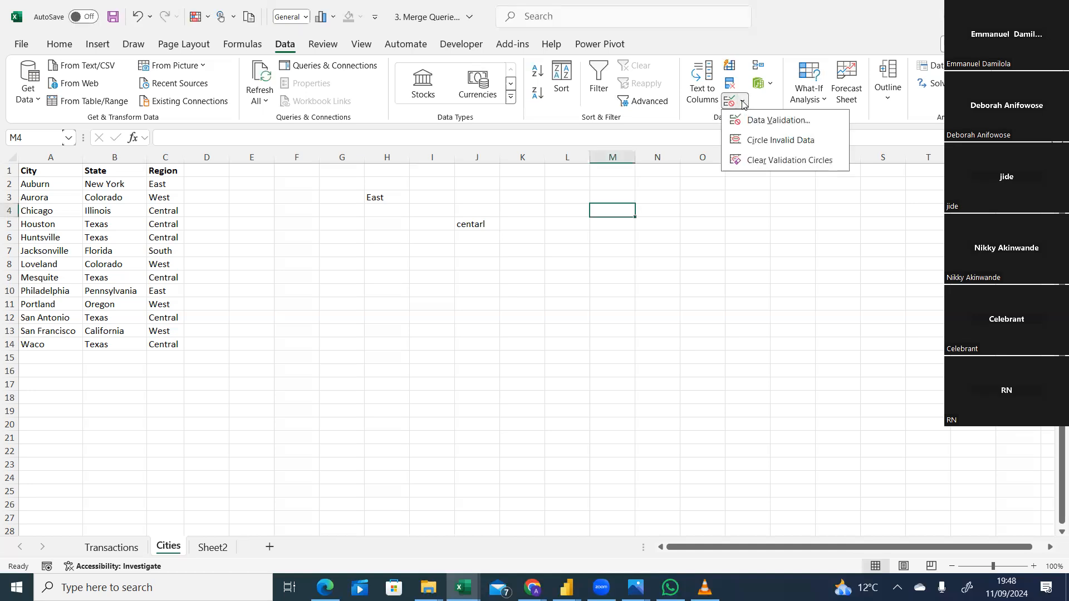
{"action": "left_click", "coordinate": [773, 122]}
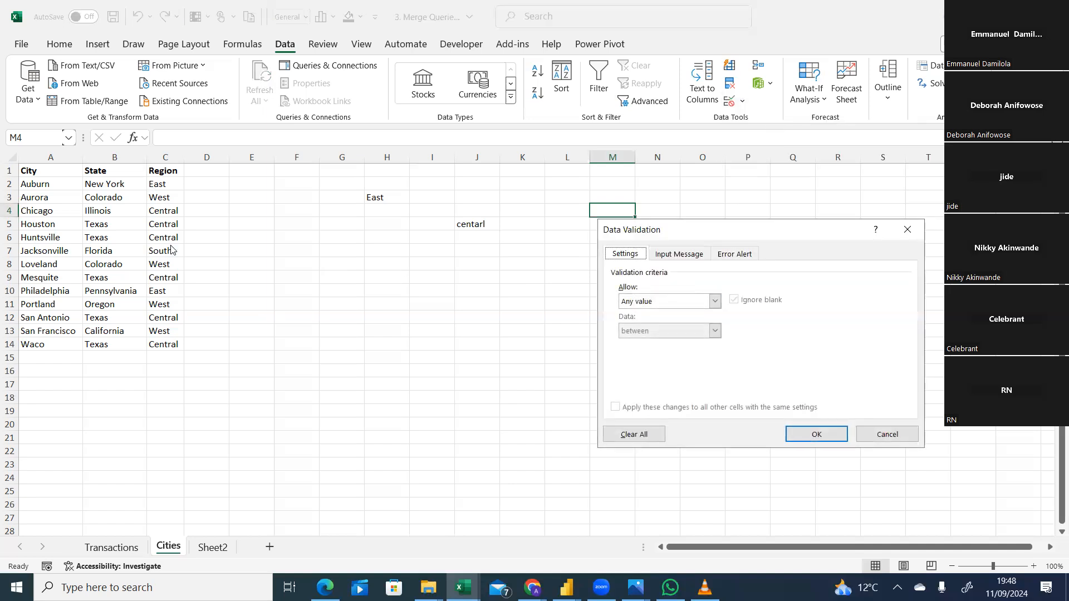
{"action": "left_click", "coordinate": [715, 301]}
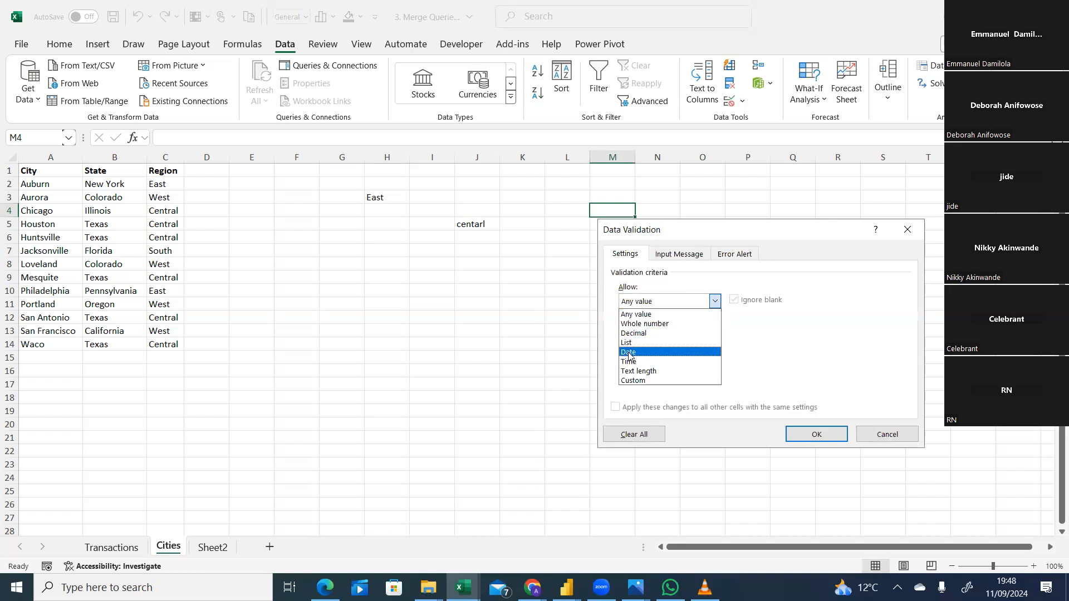
{"action": "left_click", "coordinate": [626, 343]}
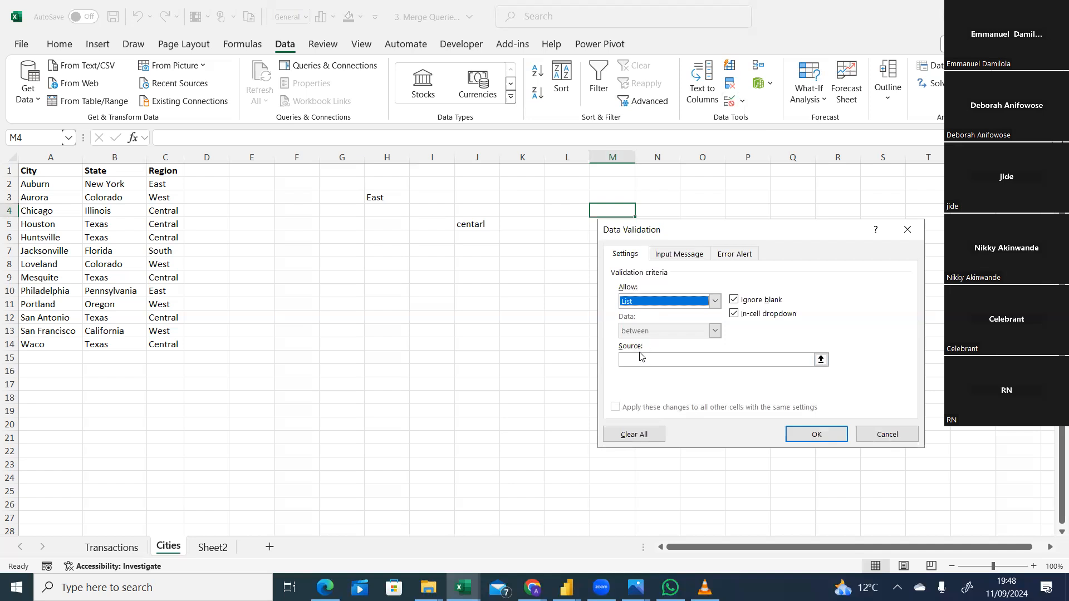
{"action": "left_click", "coordinate": [635, 360]}
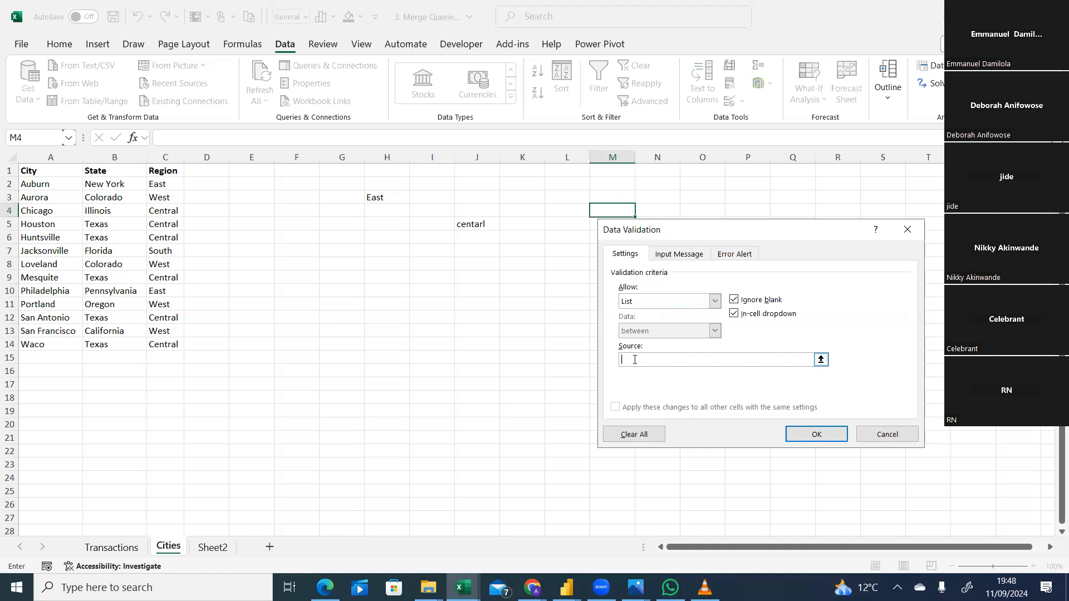
{"action": "left_click_drag", "start_coordinate": [157, 183], "coordinate": [161, 340]}
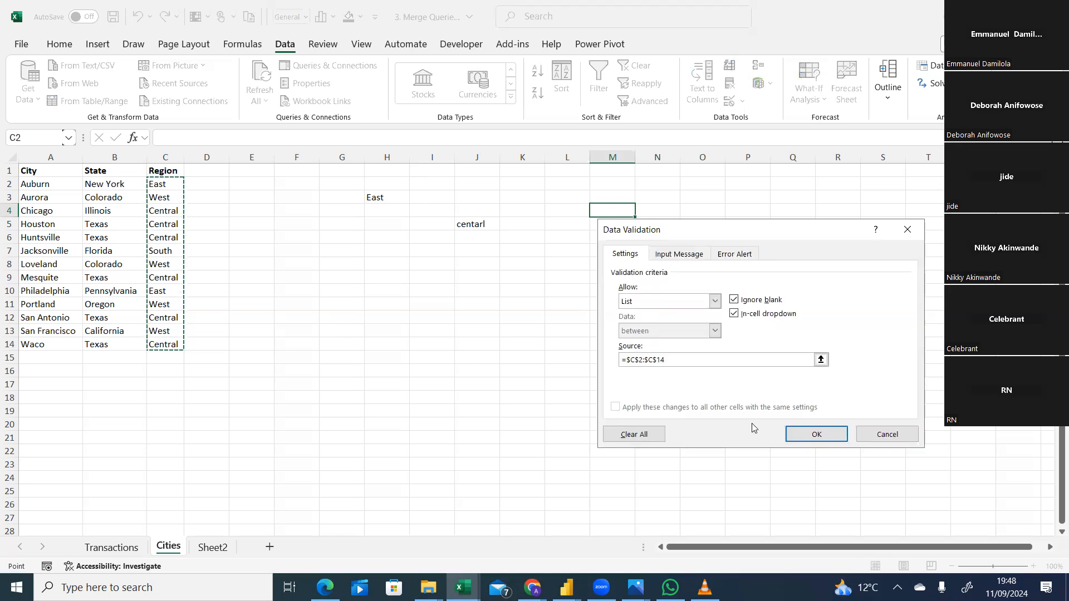
{"action": "left_click", "coordinate": [803, 432]}
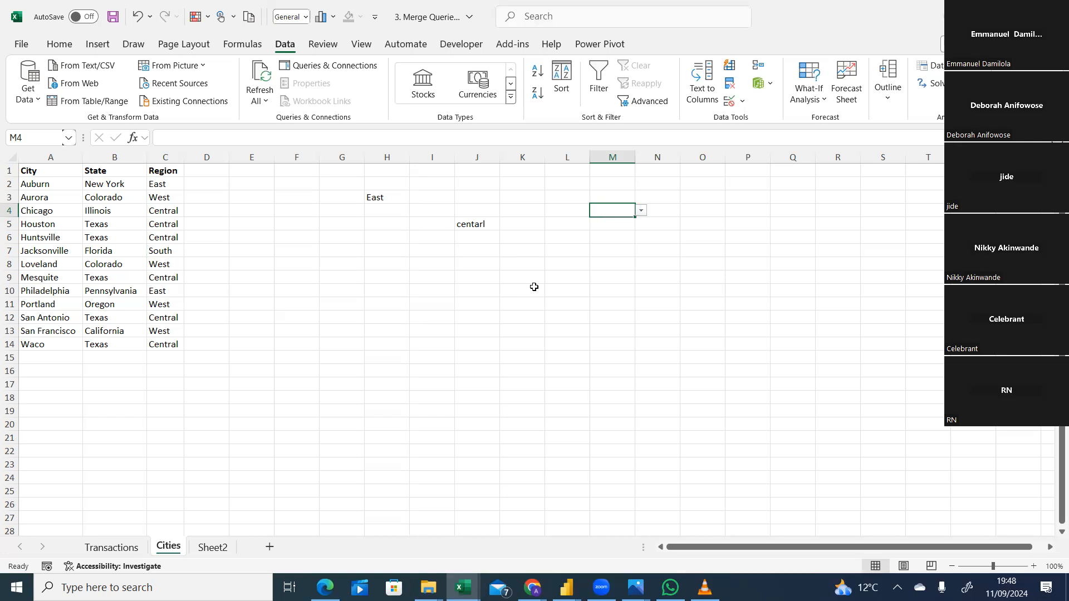
Try to enter the invalid value "school" in the validated cell M4, then dismiss the entry.
{"action": "type", "text": "era"}
{"action": "key", "text": "BackSpace"}
{"action": "key", "text": "BackSpace"}
{"action": "key", "text": "BackSpace"}
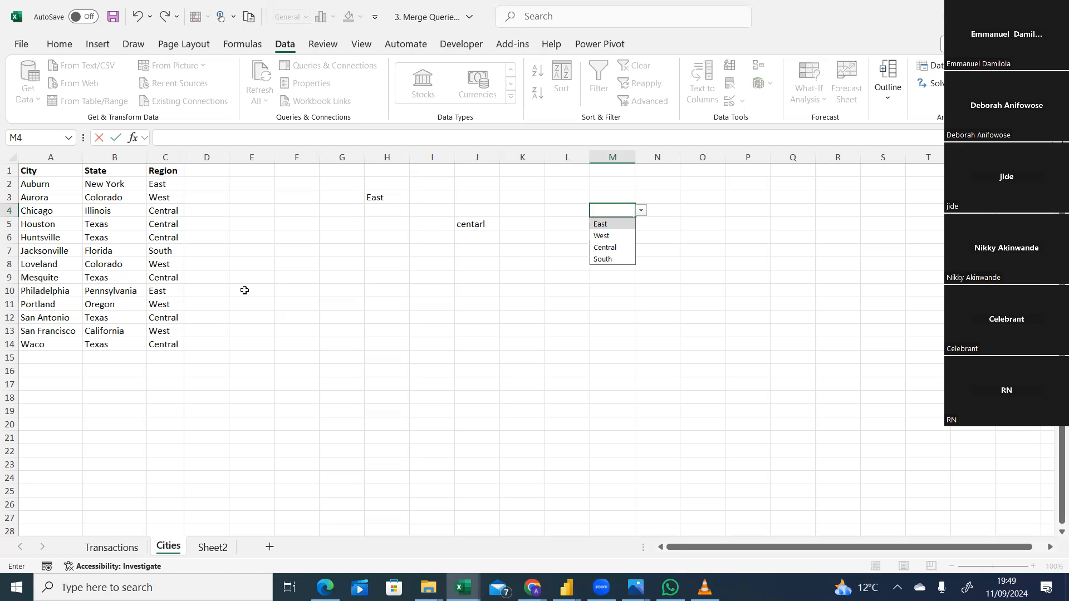
{"action": "type", "text": "sc"}
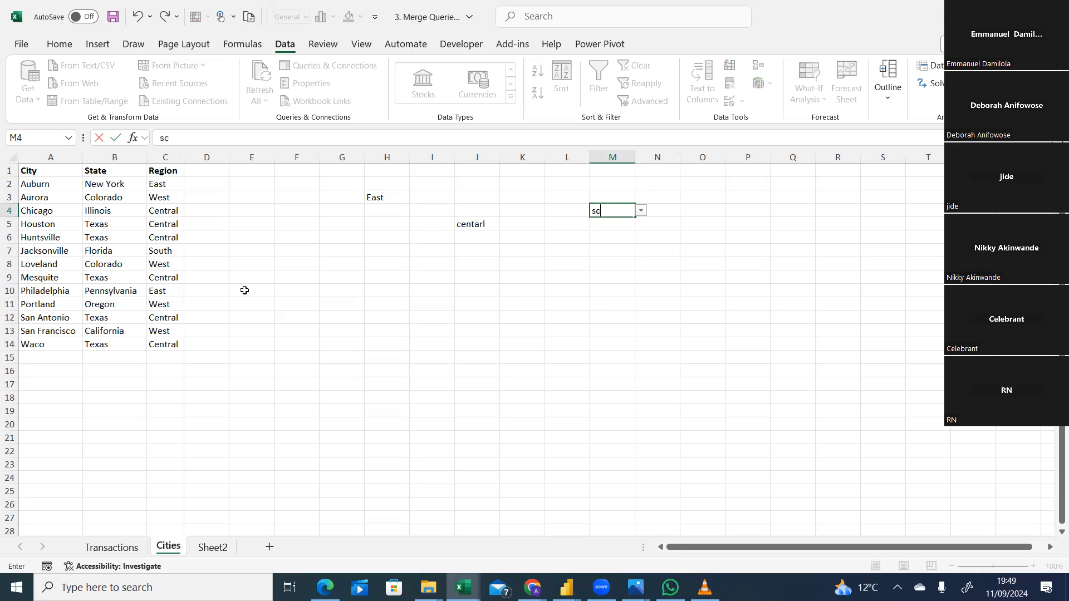
{"action": "type", "text": "hool"}
{"action": "key", "text": "Return"}
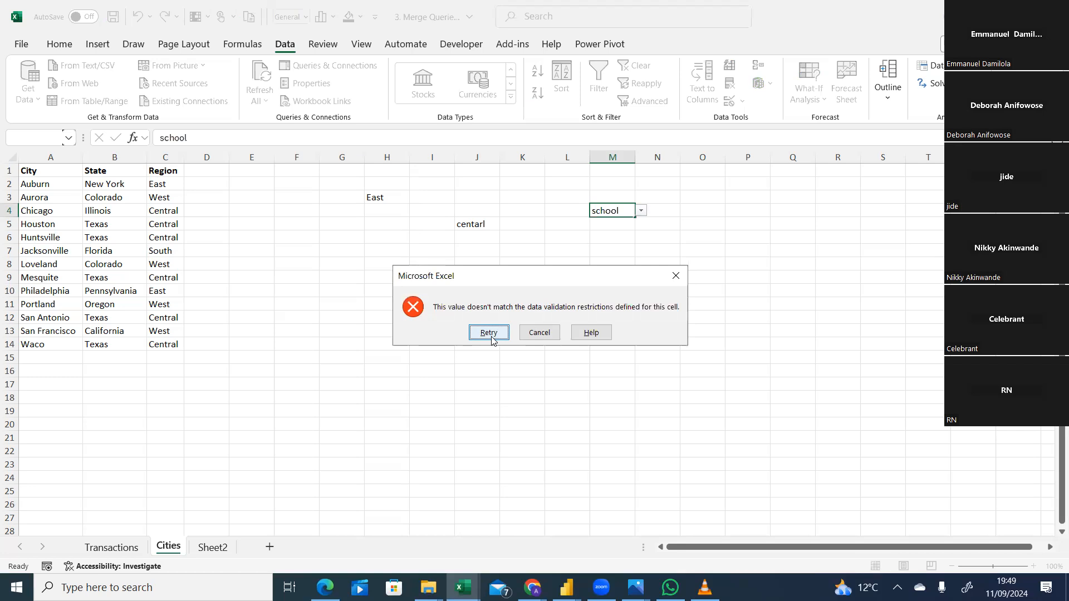
{"action": "left_click", "coordinate": [676, 276]}
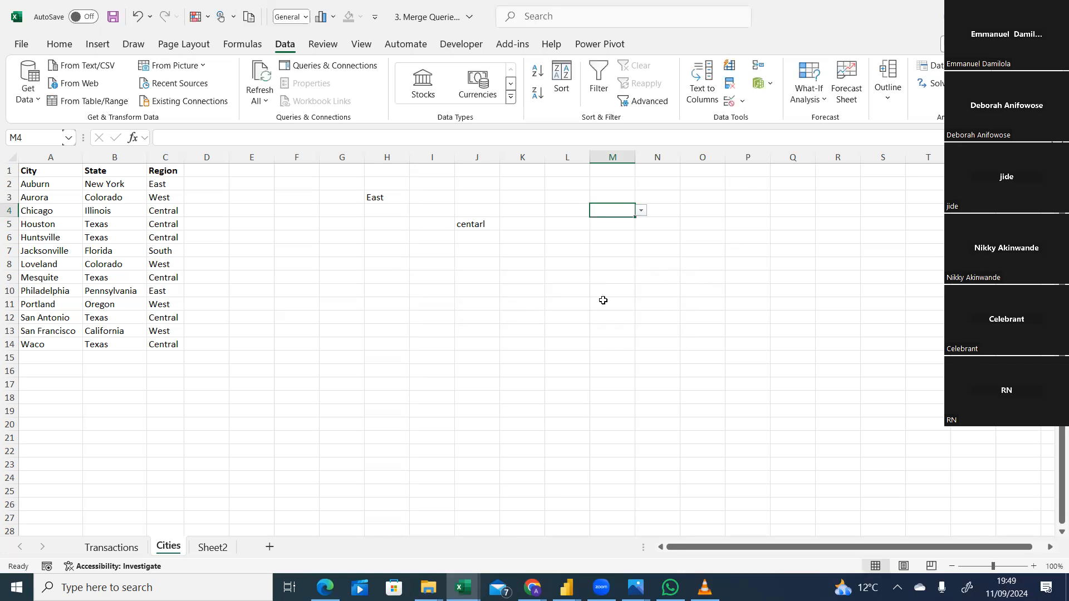
Choose West, Central, East and finally Central from the validation dropdown in cell M4.
{"action": "left_click", "coordinate": [642, 213]}
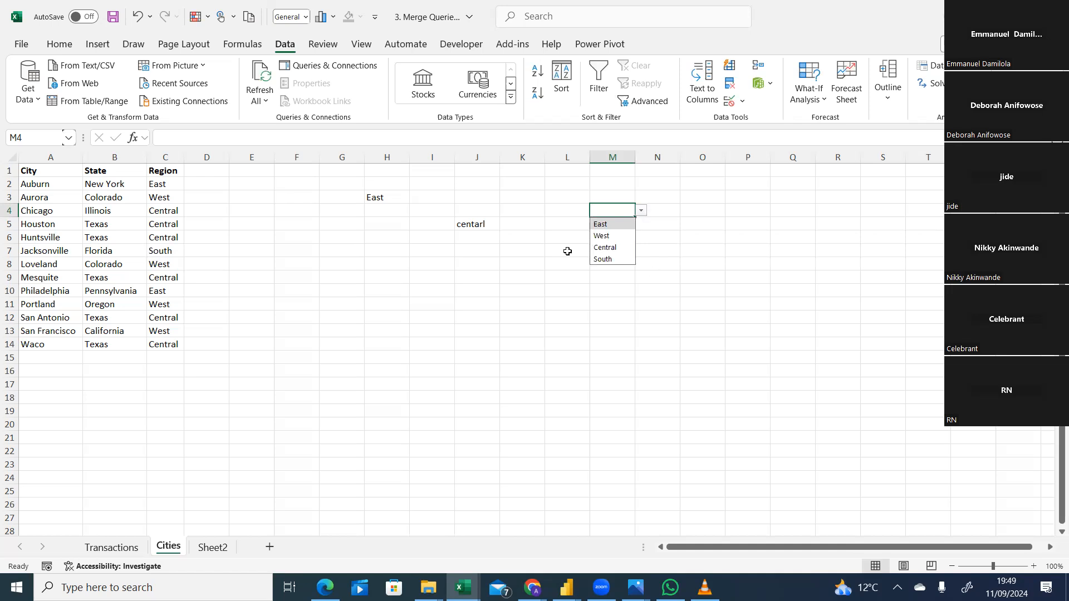
{"action": "left_click", "coordinate": [606, 238]}
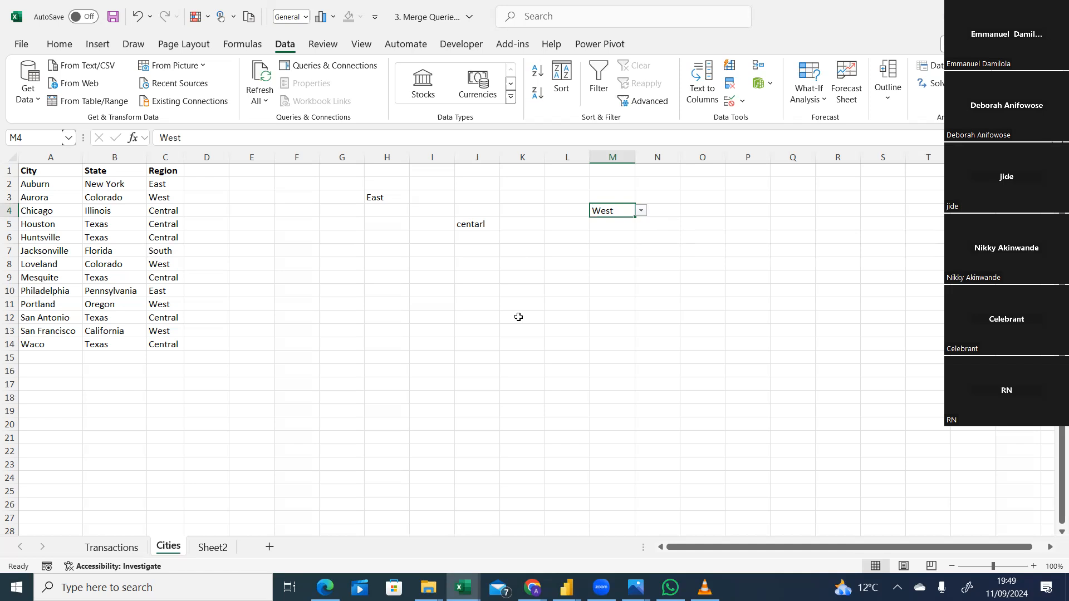
{"action": "left_click", "coordinate": [642, 211]}
{"action": "left_click", "coordinate": [607, 247]}
{"action": "left_click", "coordinate": [641, 210]}
{"action": "left_click", "coordinate": [618, 225]}
{"action": "left_click", "coordinate": [641, 212]}
{"action": "left_click", "coordinate": [606, 247]}
Examine the region values that the validation list in cell M4 allows.
{"action": "left_click", "coordinate": [641, 211]}
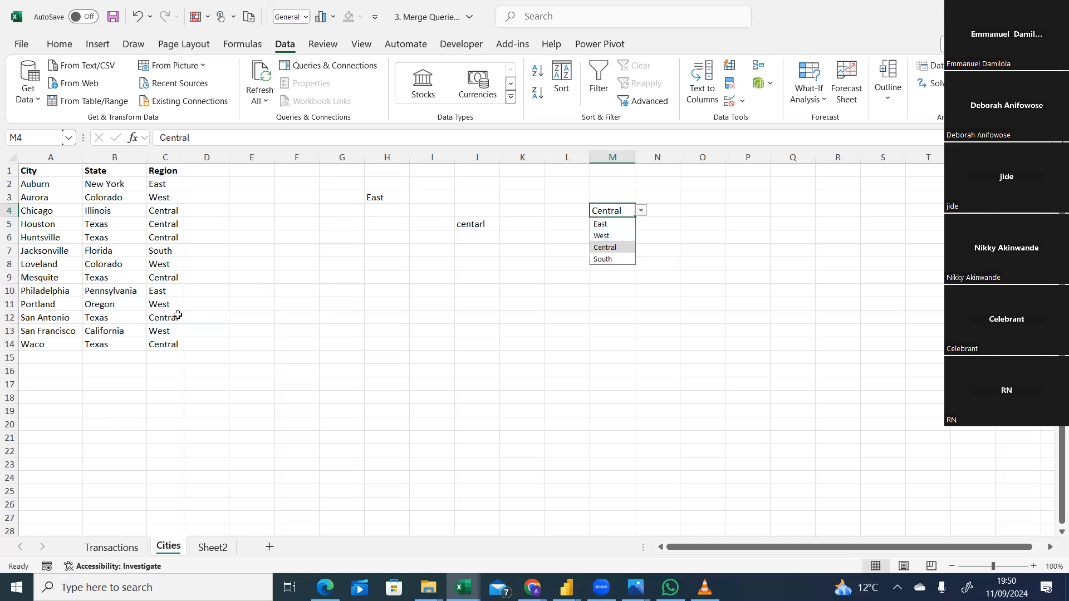
{"action": "left_click", "coordinate": [340, 362]}
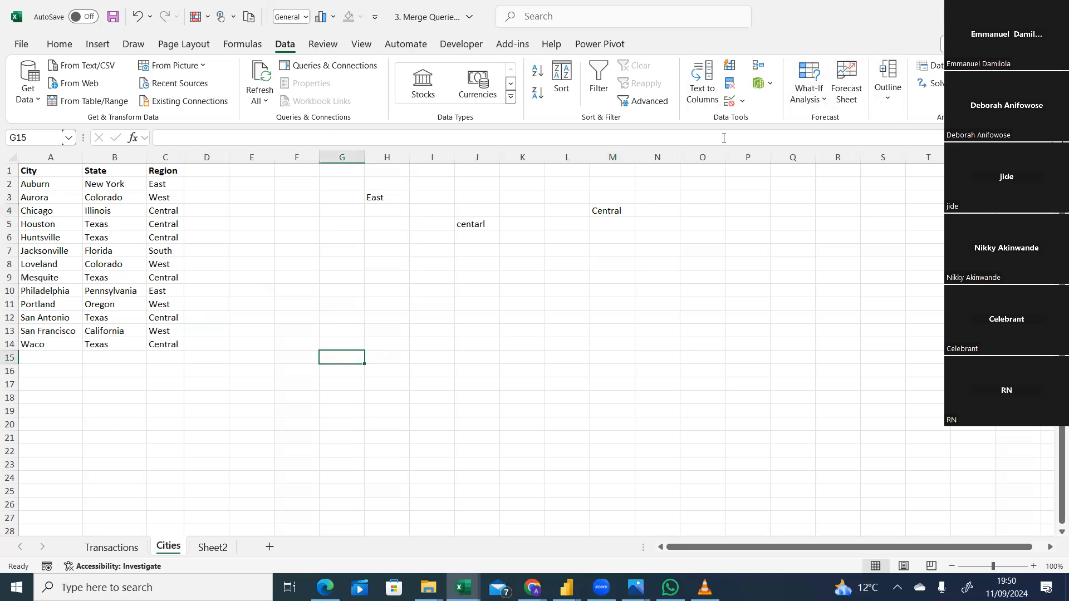
{"action": "left_click", "coordinate": [608, 211]}
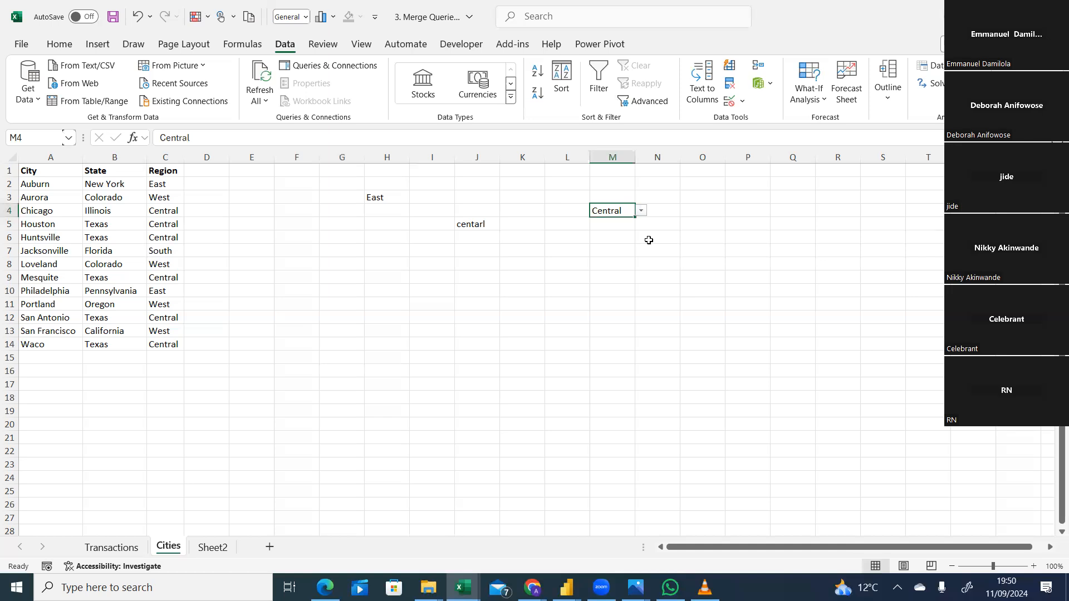
{"action": "left_click", "coordinate": [641, 213]}
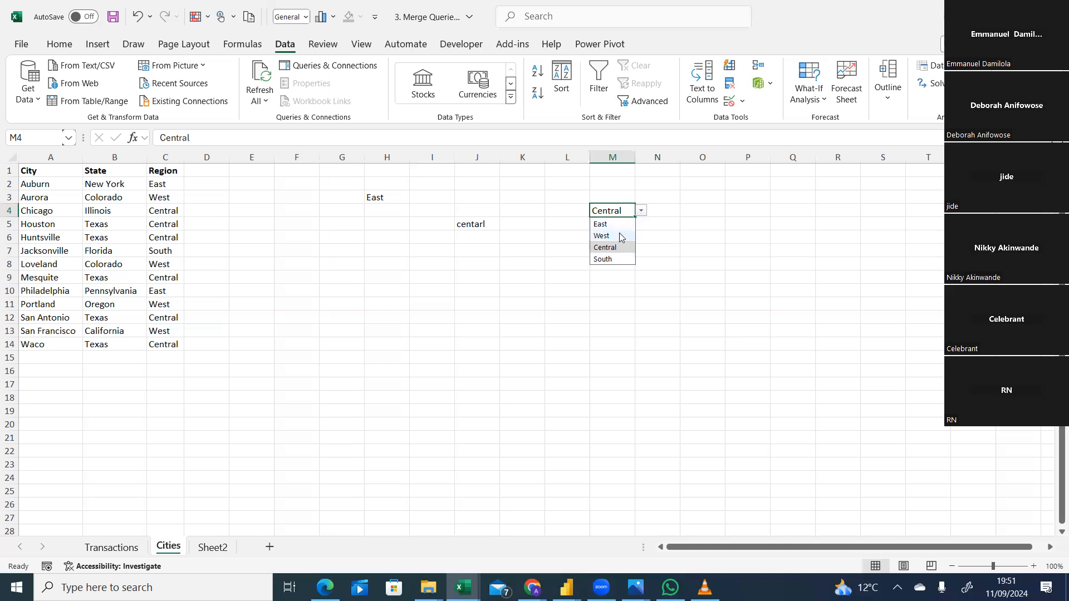
{"action": "left_click", "coordinate": [642, 211]}
{"action": "left_click", "coordinate": [642, 212]}
{"action": "left_click", "coordinate": [660, 226]}
{"action": "left_click", "coordinate": [619, 210]}
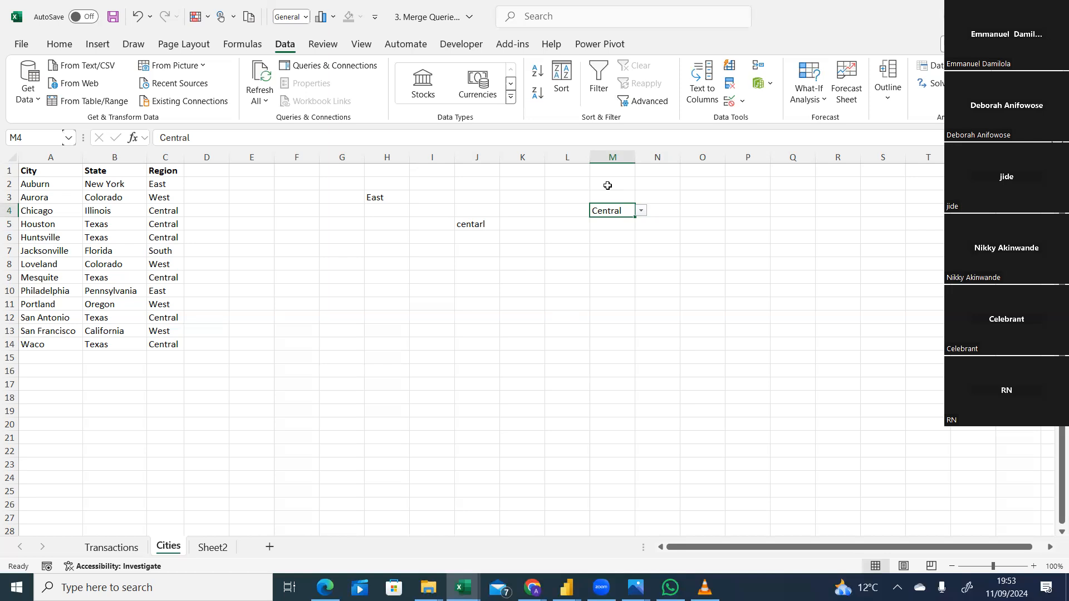
{"action": "left_click", "coordinate": [641, 211]}
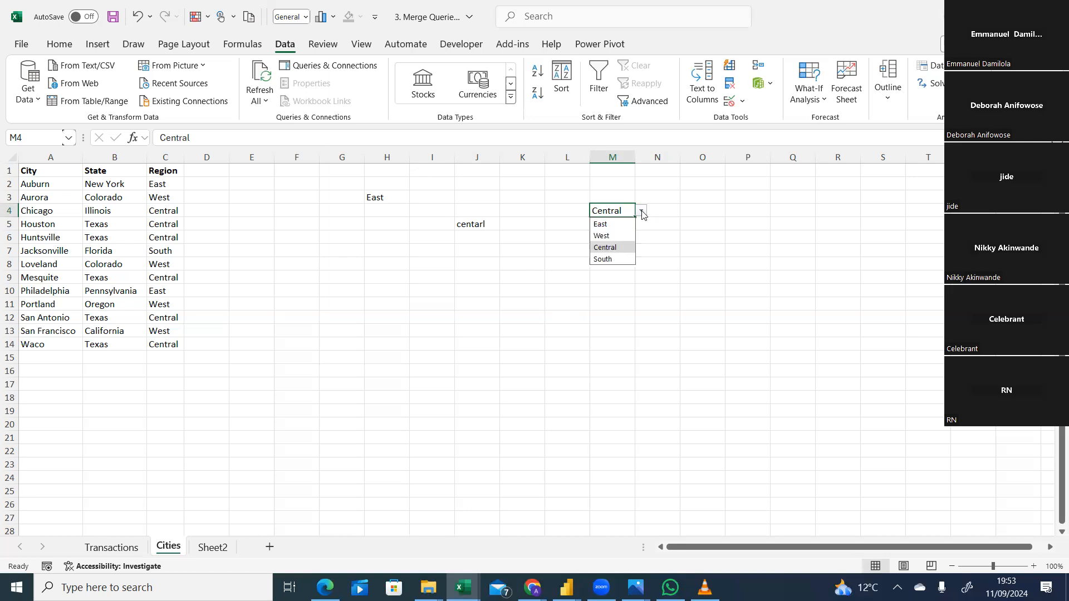
{"action": "left_click", "coordinate": [633, 187]}
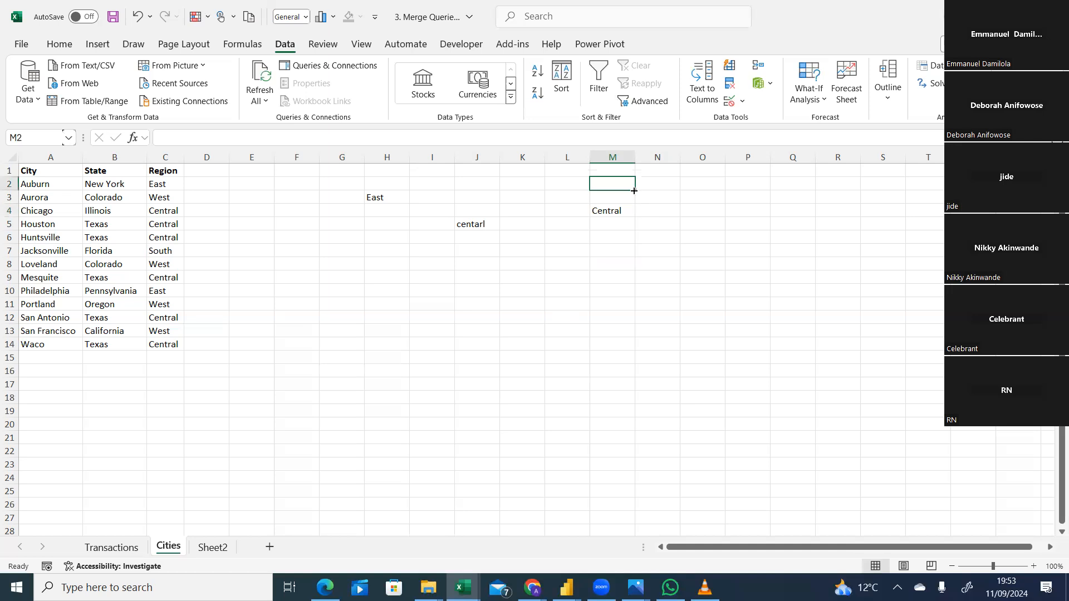
{"action": "left_click", "coordinate": [618, 206]}
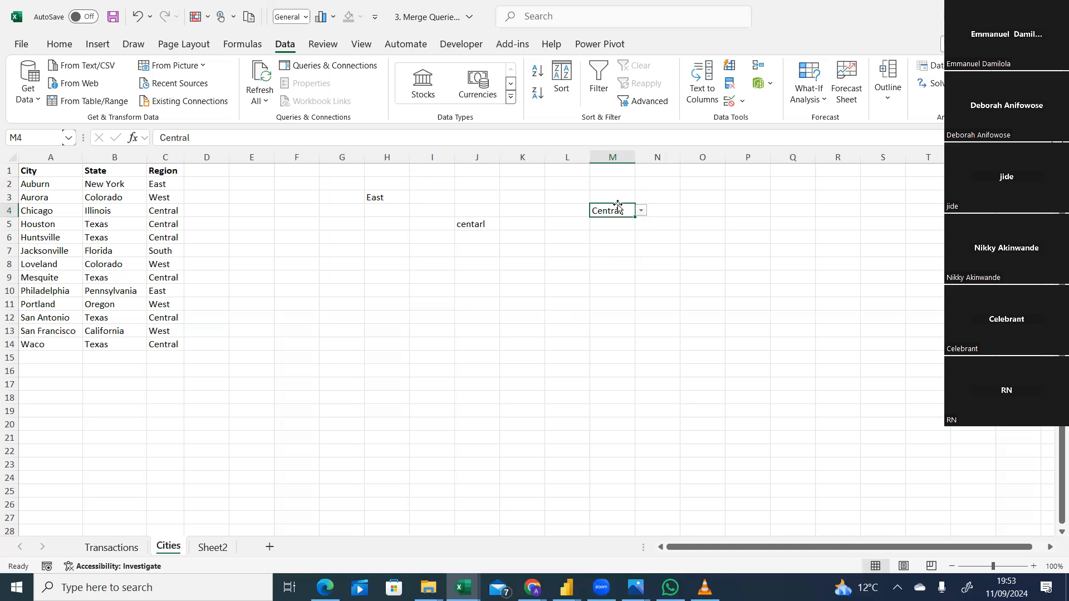